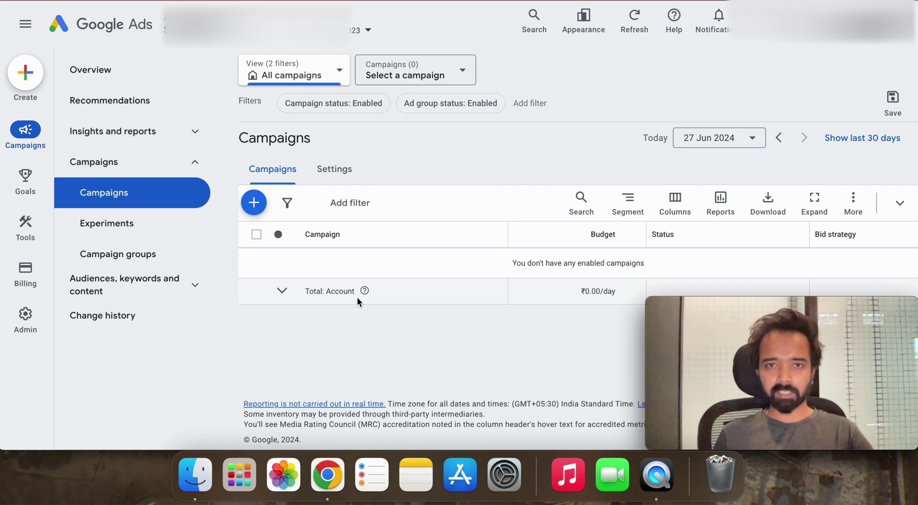
Step: Search 'convers' and open the Conversion goals summary page
click(532, 20)
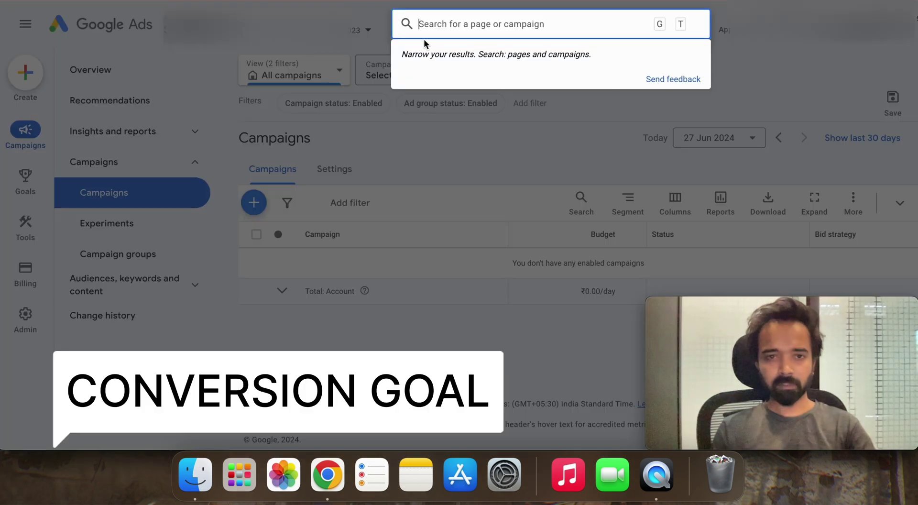
click(452, 144)
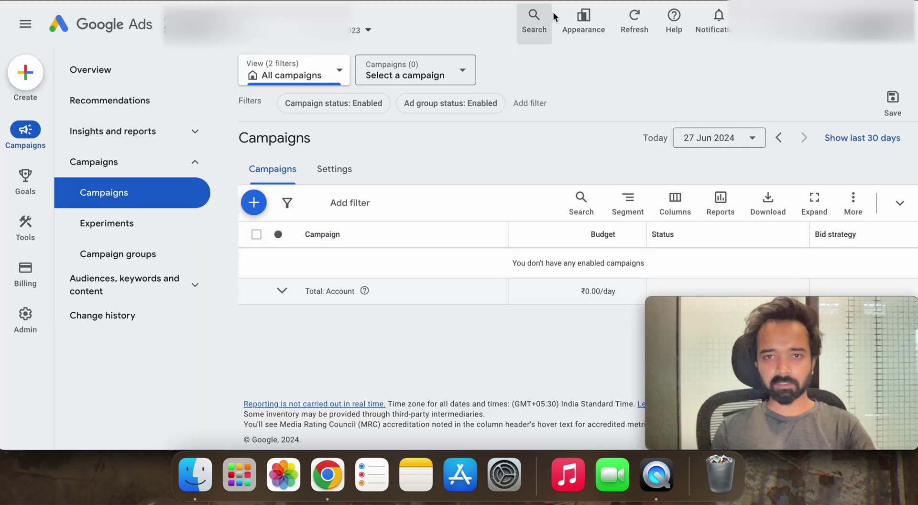
click(538, 22)
key(Escape)
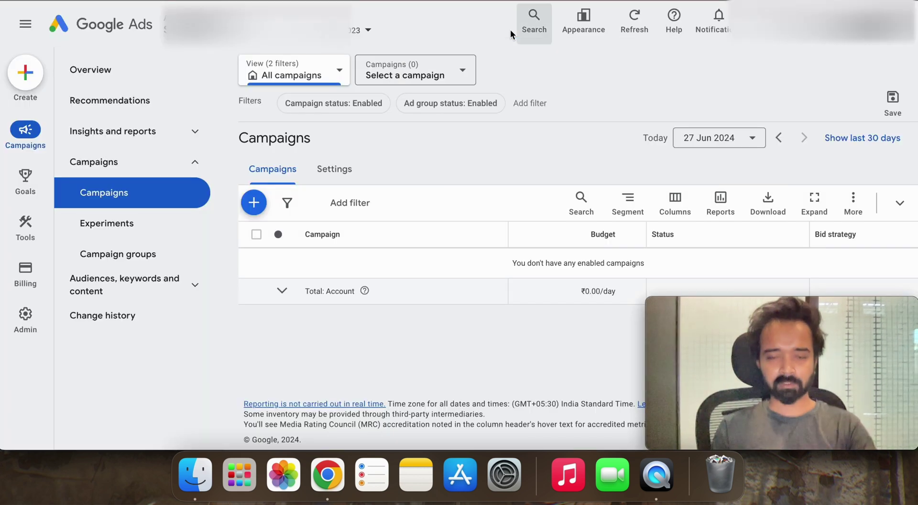
click(536, 33)
text(c)
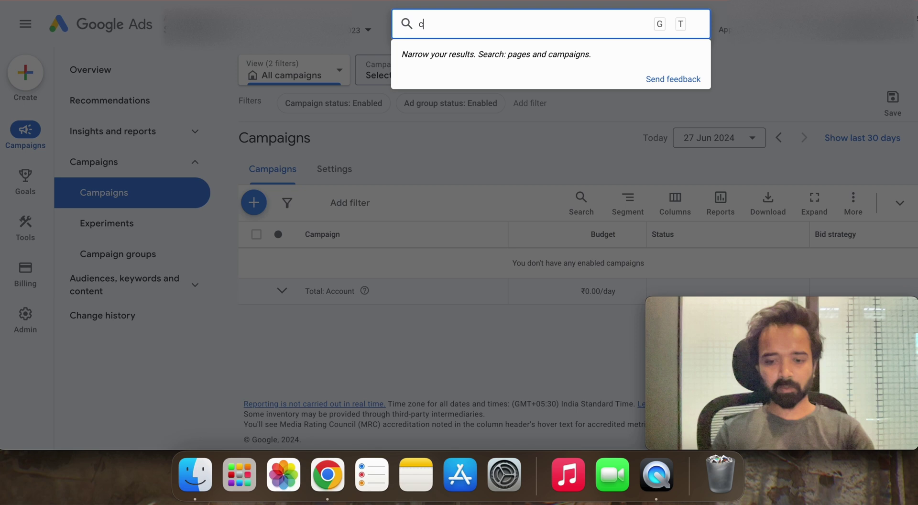
text(onvers)
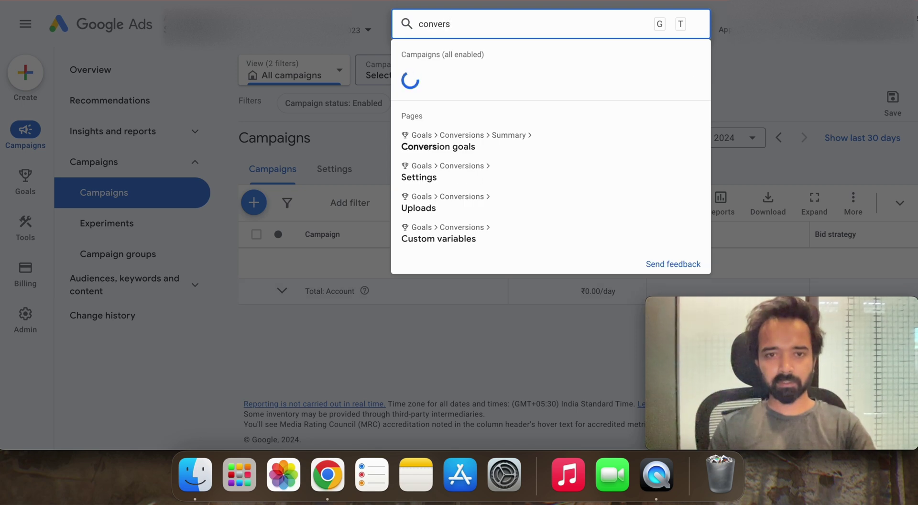
click(520, 145)
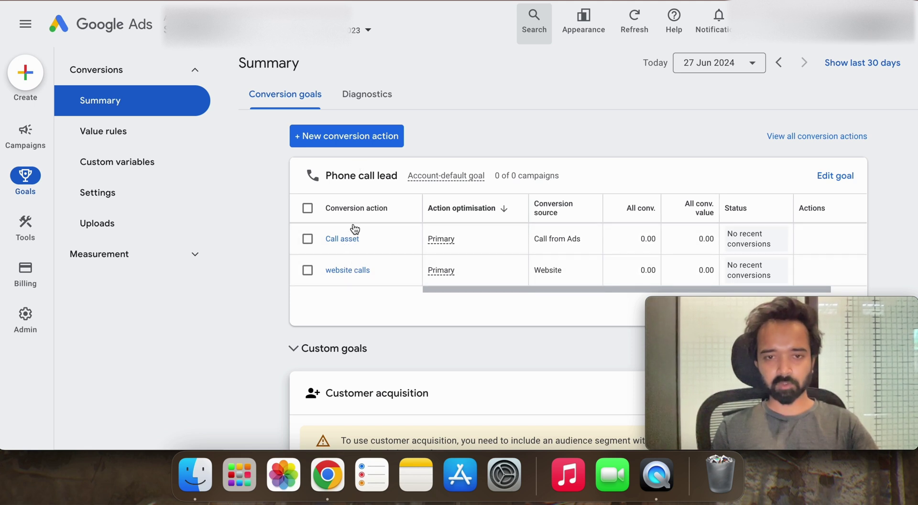
Step: Start a new Phone calls conversion that tracks calls to the number on your website
click(363, 146)
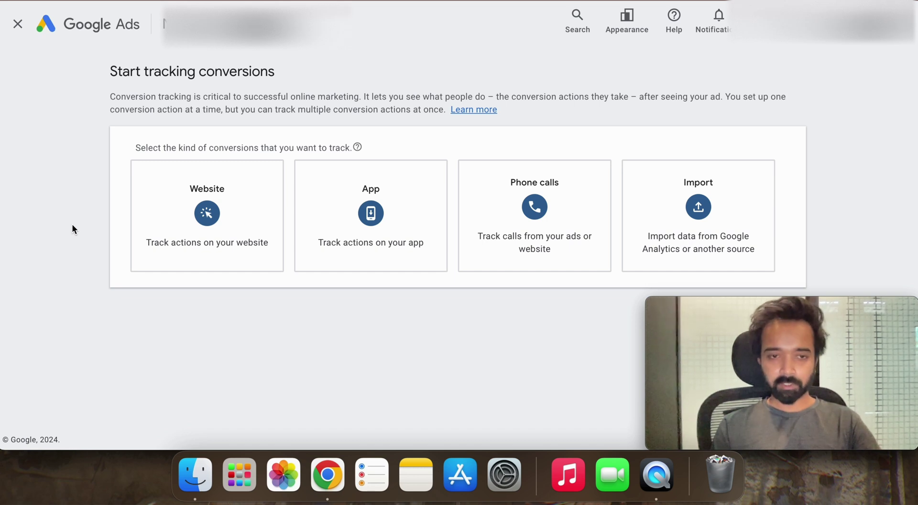
click(534, 240)
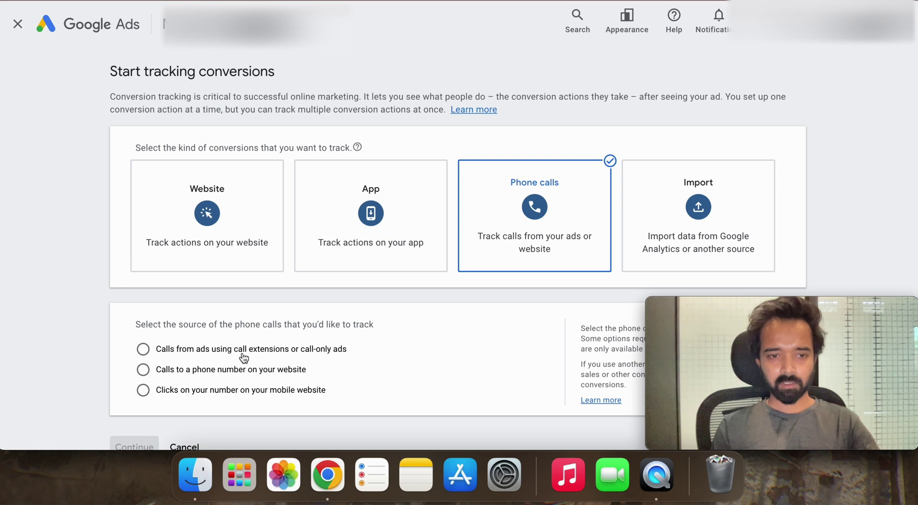
scroll(242, 354, down, 1)
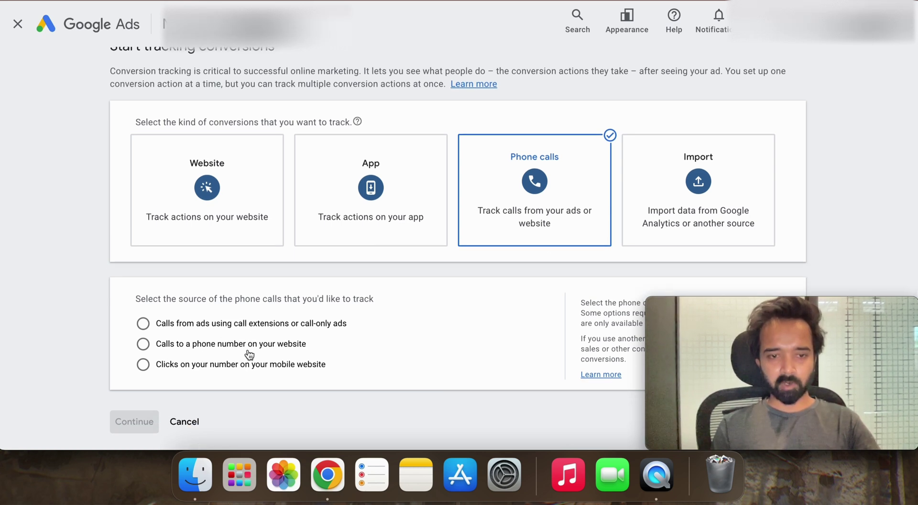
click(254, 351)
scroll(230, 356, down, 1)
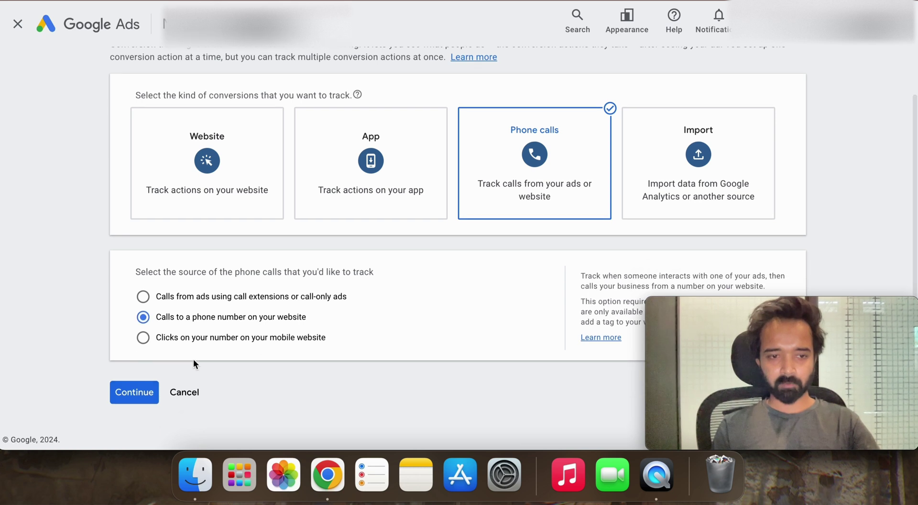
Step: Name the website call conversion 'call from websites'
click(132, 395)
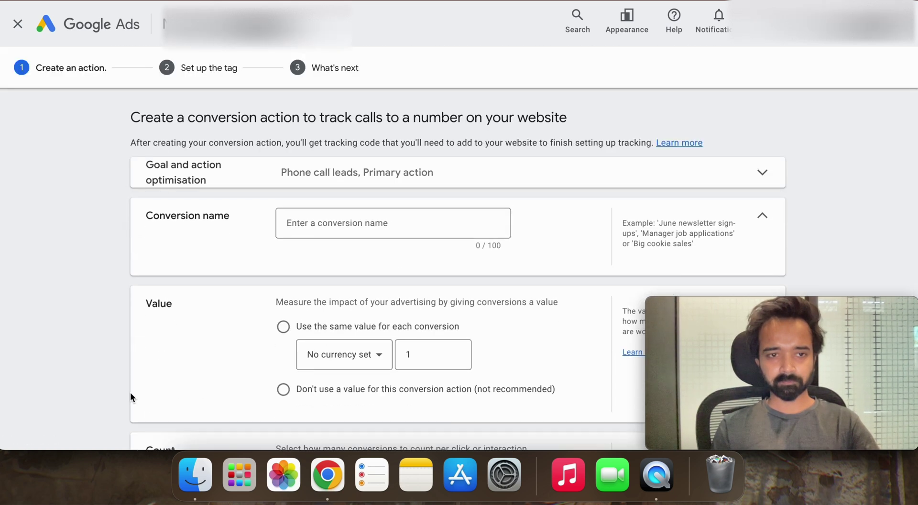
click(342, 234)
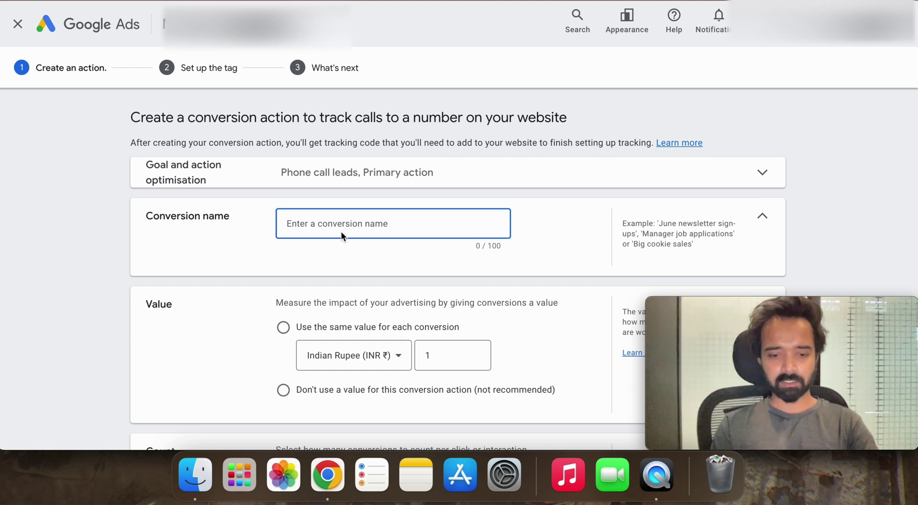
text(call from wre)
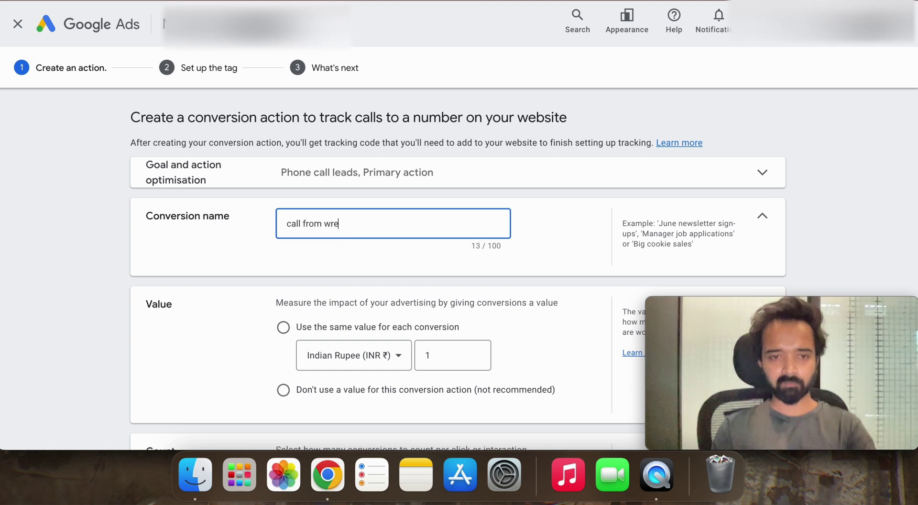
key(BackSpace)
key(BackSpace)
text(ebs)
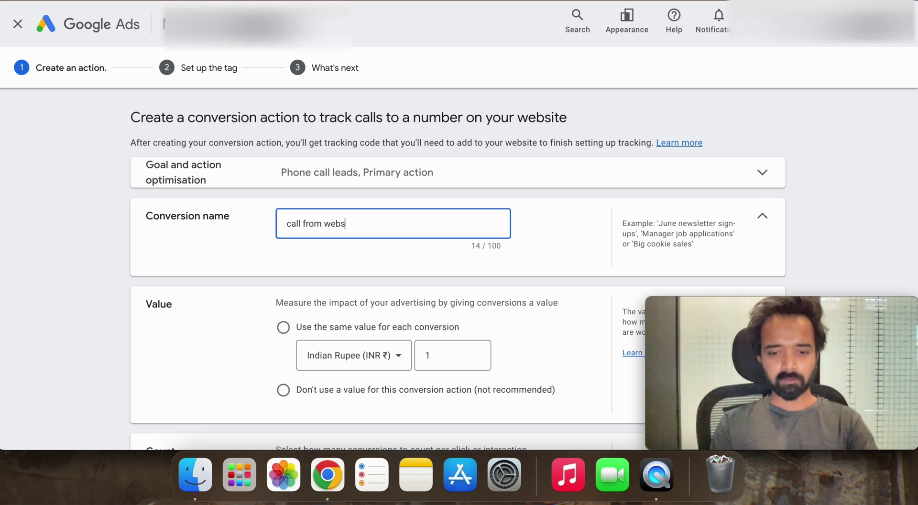
text(ites)
Step: Use the same ₹1000 value for every conversion
scroll(393, 299, down, 3)
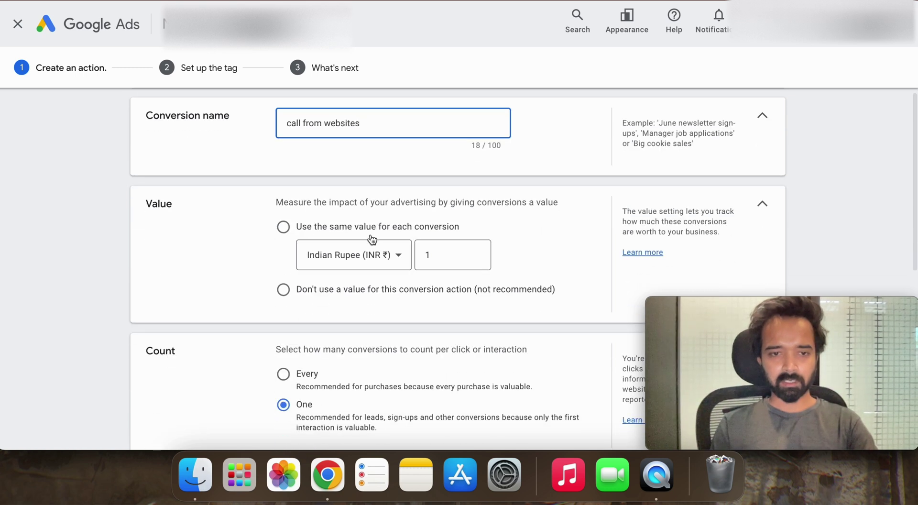
click(371, 229)
click(452, 285)
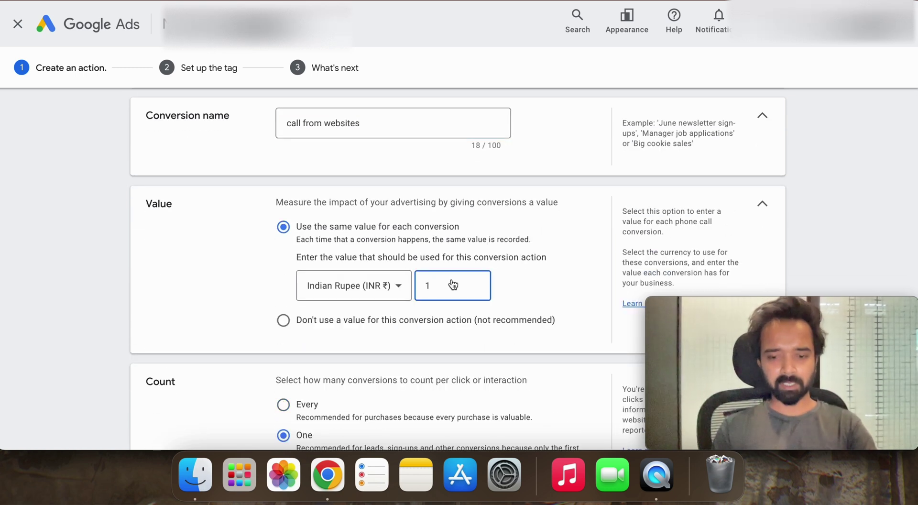
text(000)
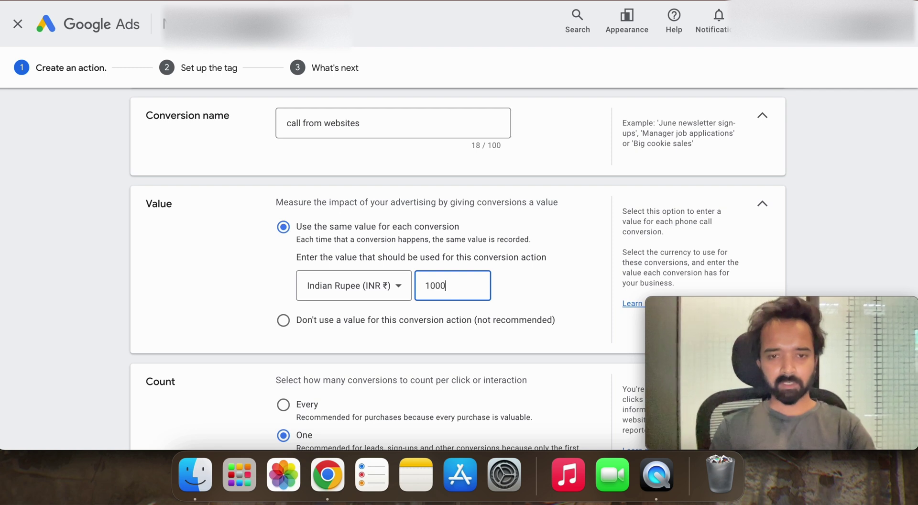
scroll(429, 311, down, 3)
scroll(430, 311, down, 3)
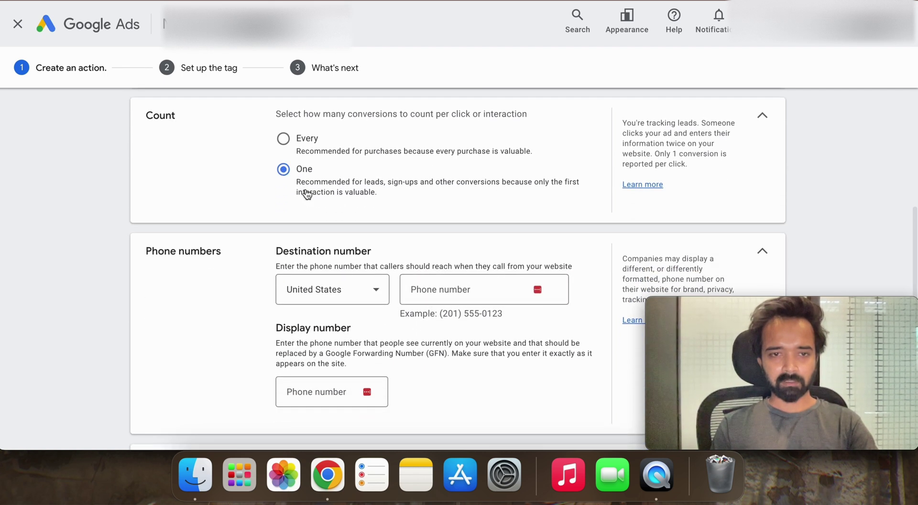
scroll(339, 234, down, 1)
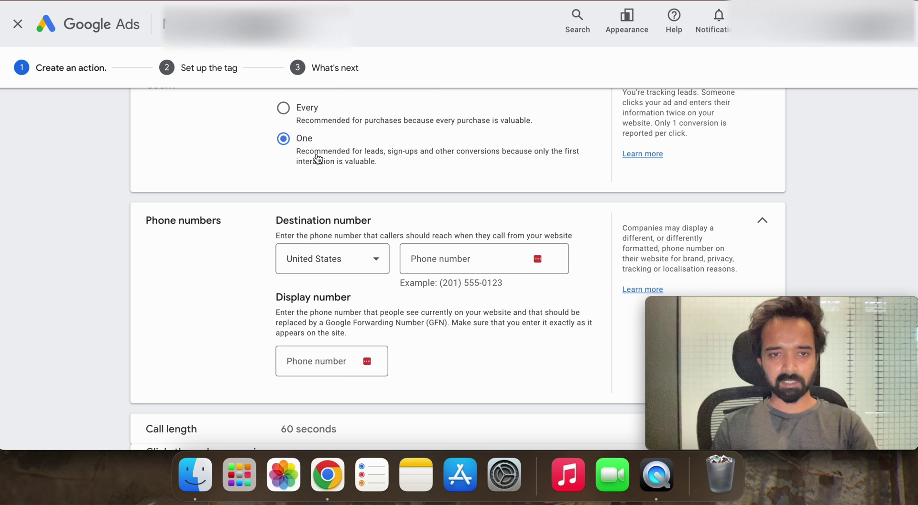
Step: Try typing in the destination phone number field, then clear it and leave it empty
click(444, 258)
click(446, 233)
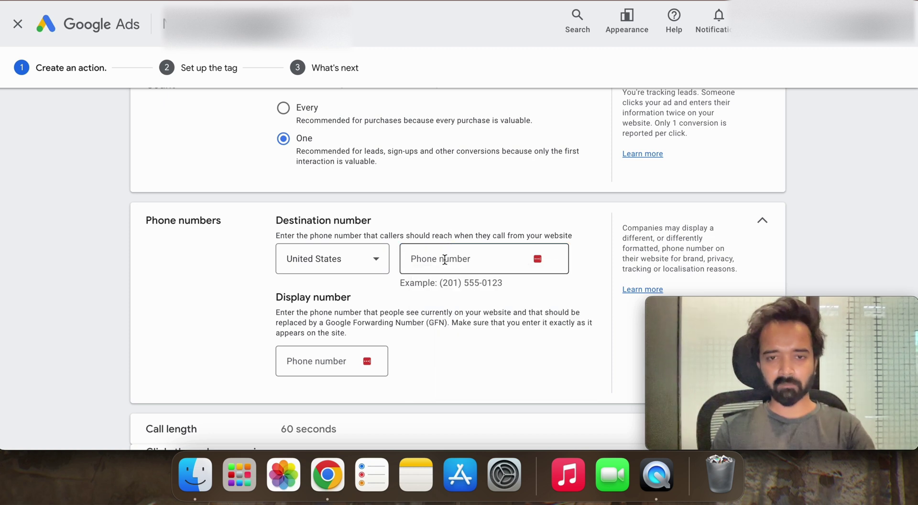
click(444, 259)
text(afafafa)
key(BackSpace)
key(BackSpace)
key(BackSpace)
key(BackSpace)
key(BackSpace)
key(BackSpace)
key(BackSpace)
click(467, 232)
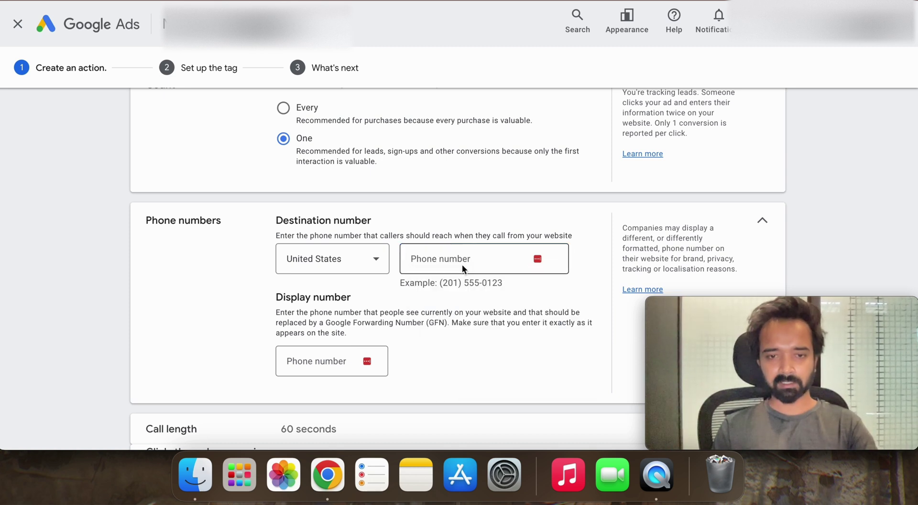
scroll(485, 281, down, 1)
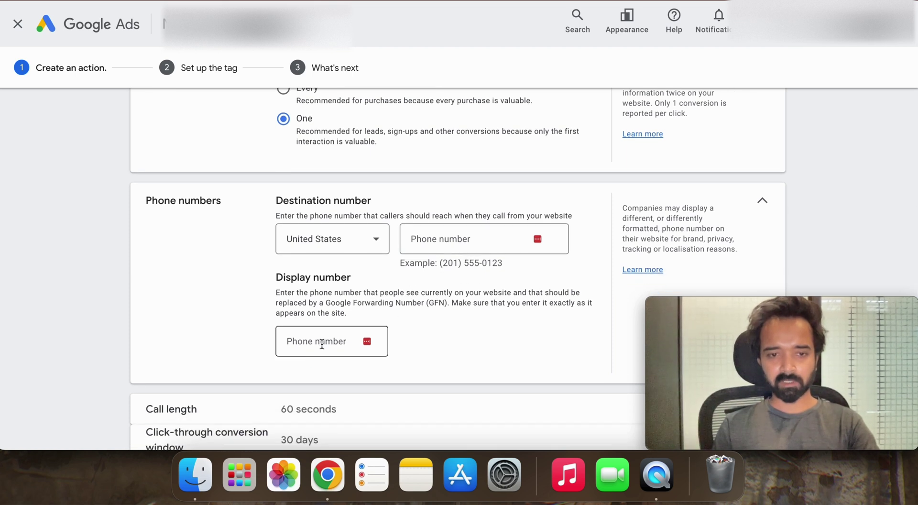
scroll(325, 343, down, 5)
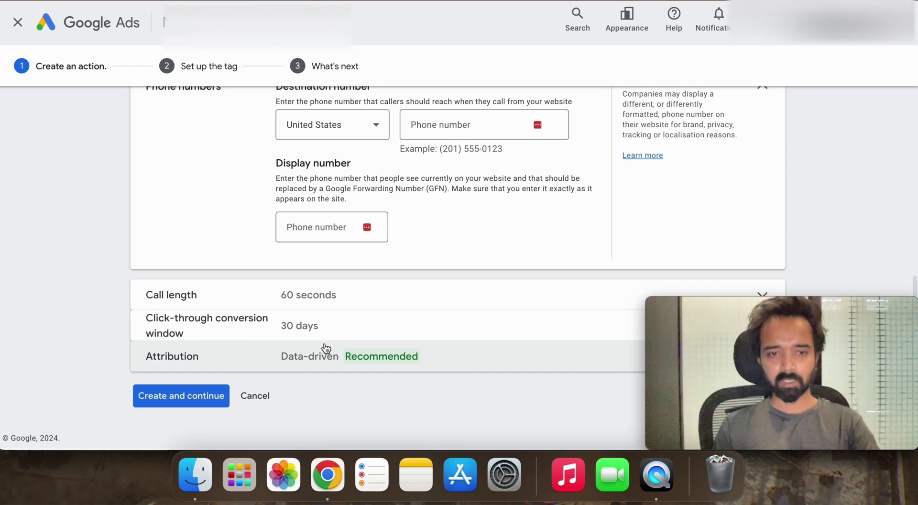
Step: Check the minimum call length setting and try creating the conversion, which hits the phone number error
click(322, 298)
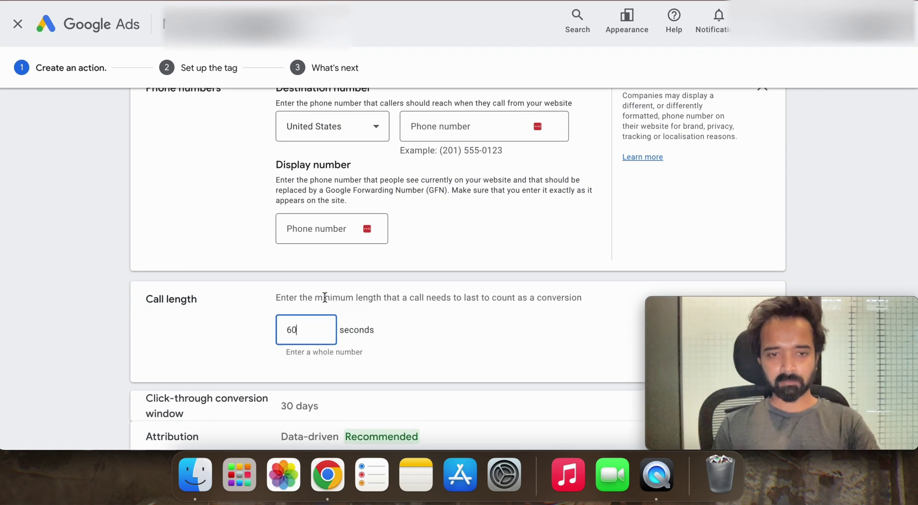
scroll(297, 301, down, 3)
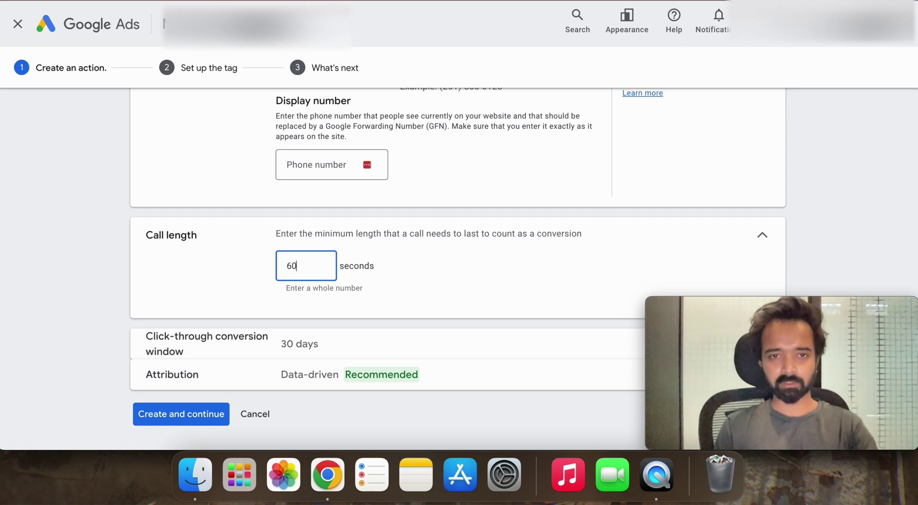
scroll(458, 267, down, 1)
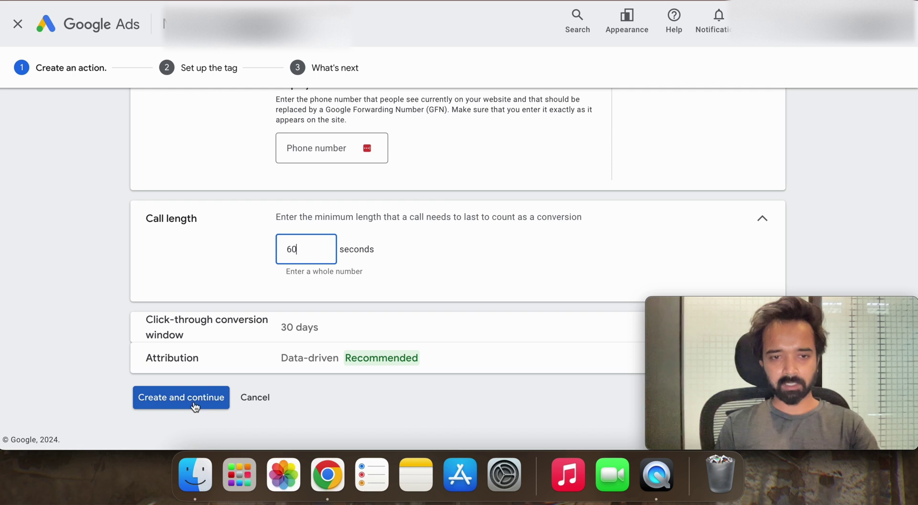
click(195, 407)
scroll(215, 372, down, 3)
Step: Cancel the setup and show the tag setup options for the website calls conversion
click(249, 399)
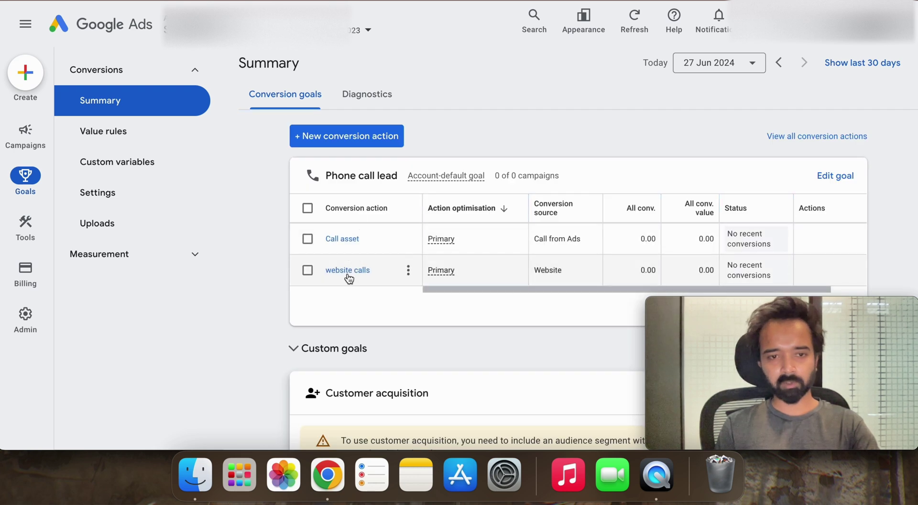
click(348, 272)
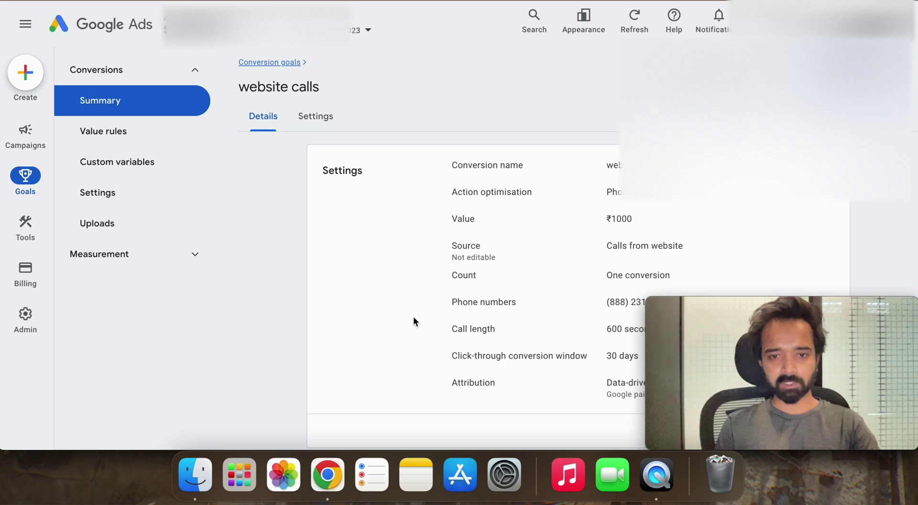
scroll(414, 317, down, 3)
click(486, 363)
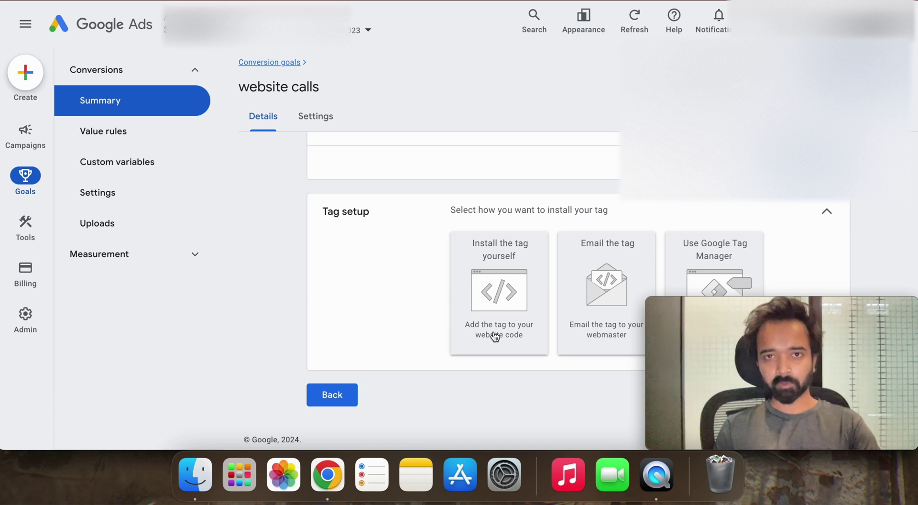
Step: Choose 'Install the tag yourself', copy the Google tag code, and switch to WordPress
click(497, 311)
scroll(497, 315, down, 4)
scroll(497, 314, down, 4)
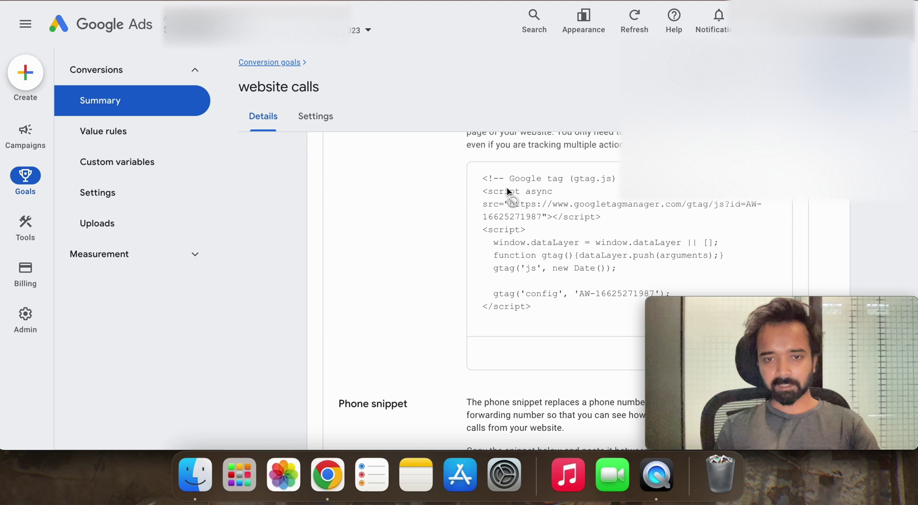
click(525, 226)
right_click(524, 223)
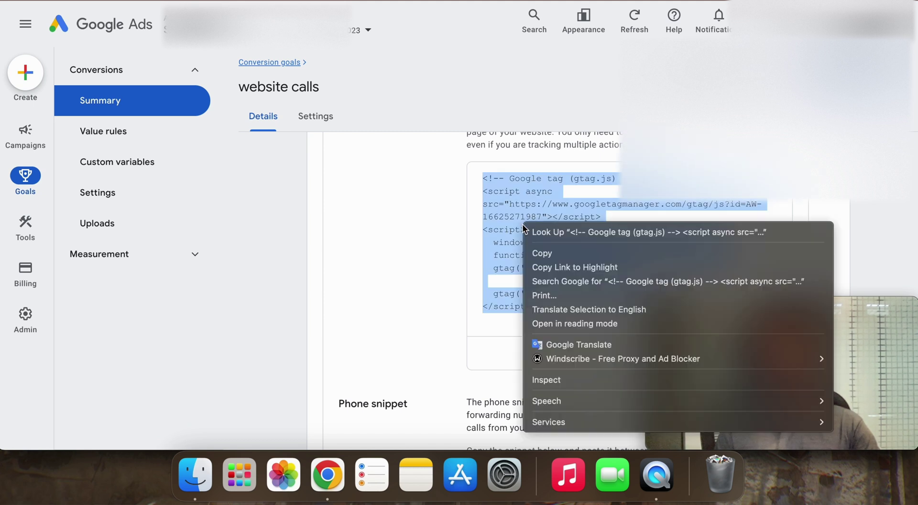
click(543, 253)
click(425, 274)
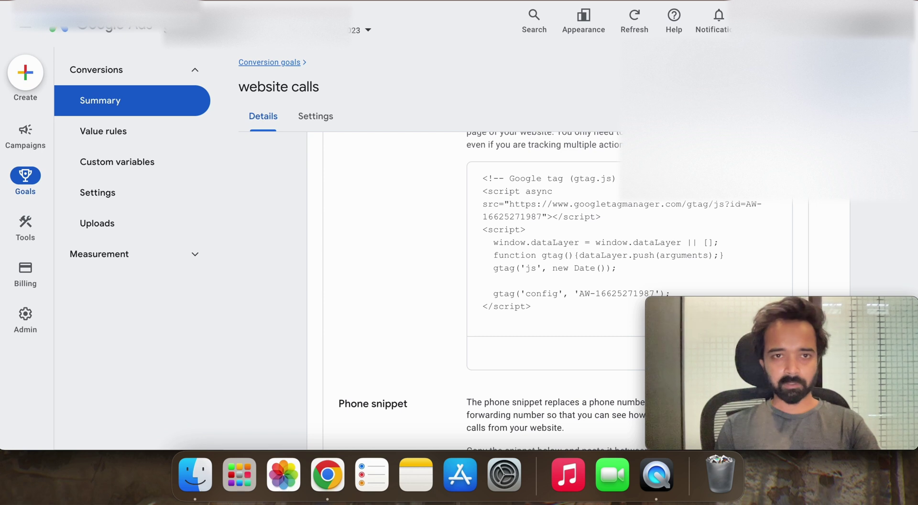
click(411, 10)
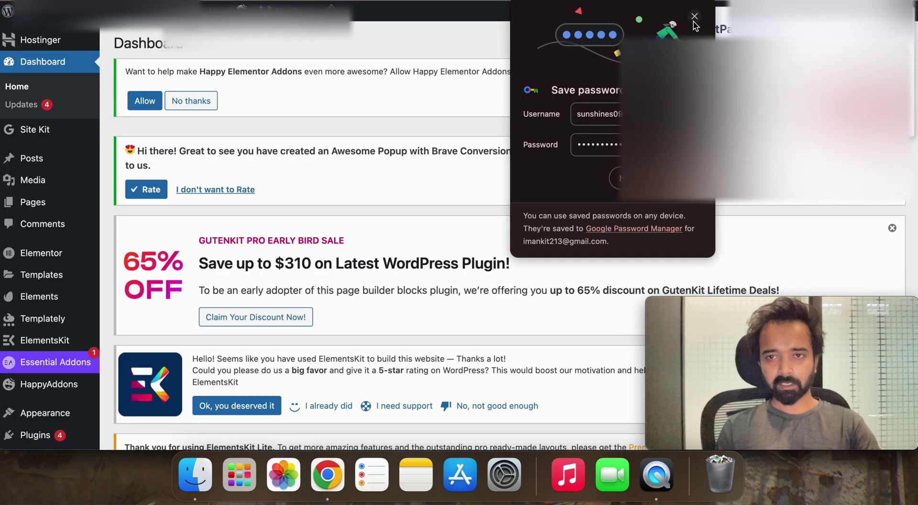
Step: Go to the WordPress Add New Plugin page
scroll(52, 337, down, 5)
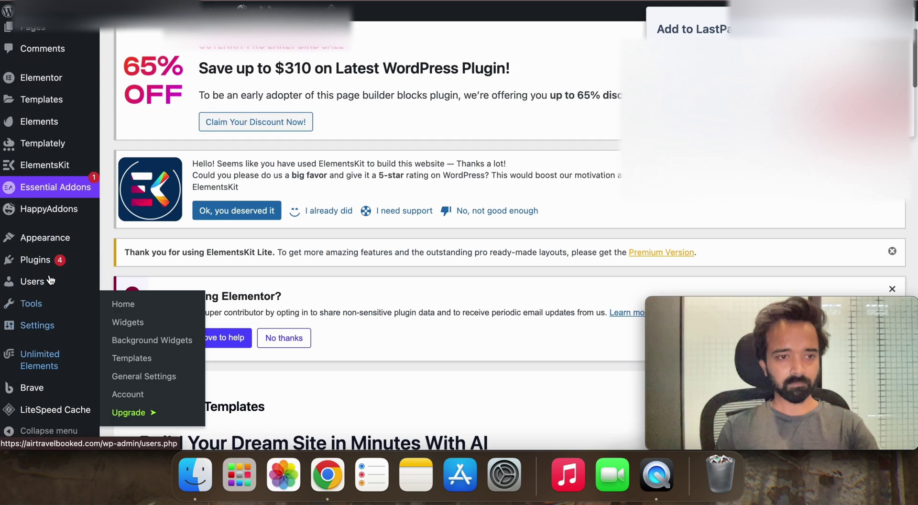
mouse_move(49, 263)
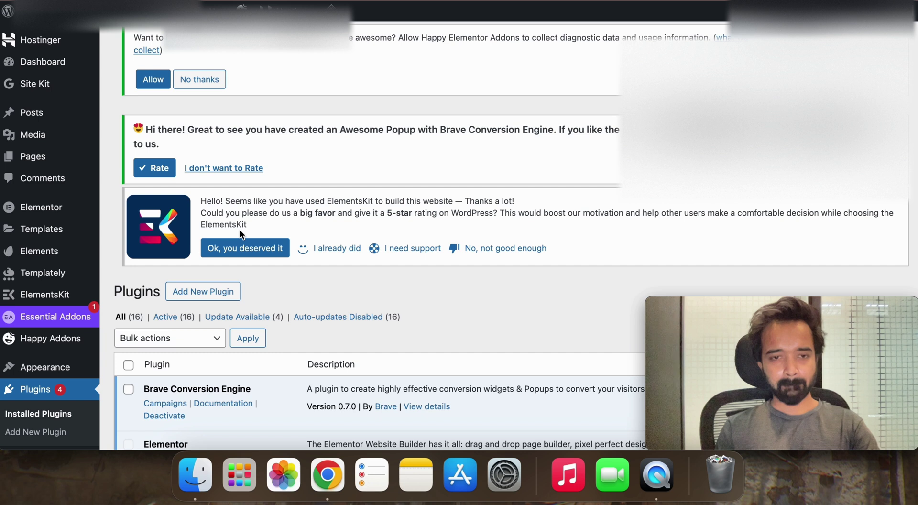
scroll(311, 247, down, 8)
scroll(311, 246, up, 10)
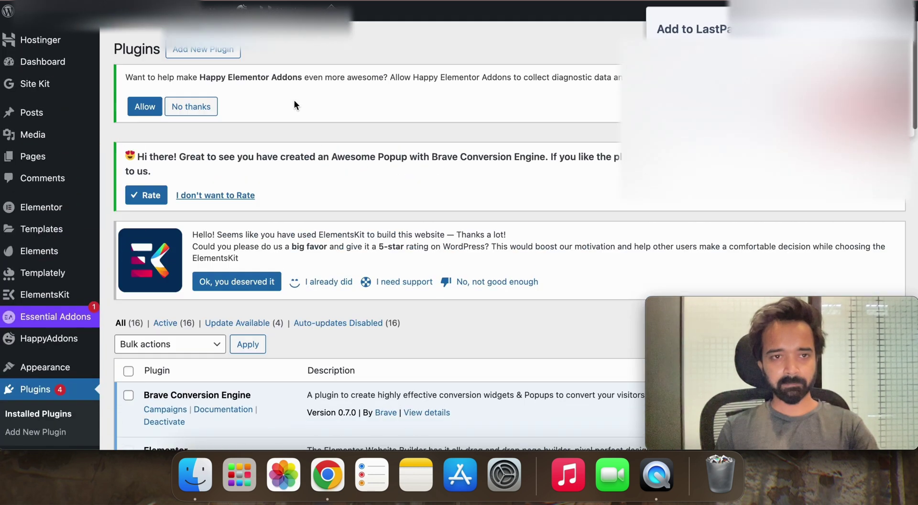
click(36, 432)
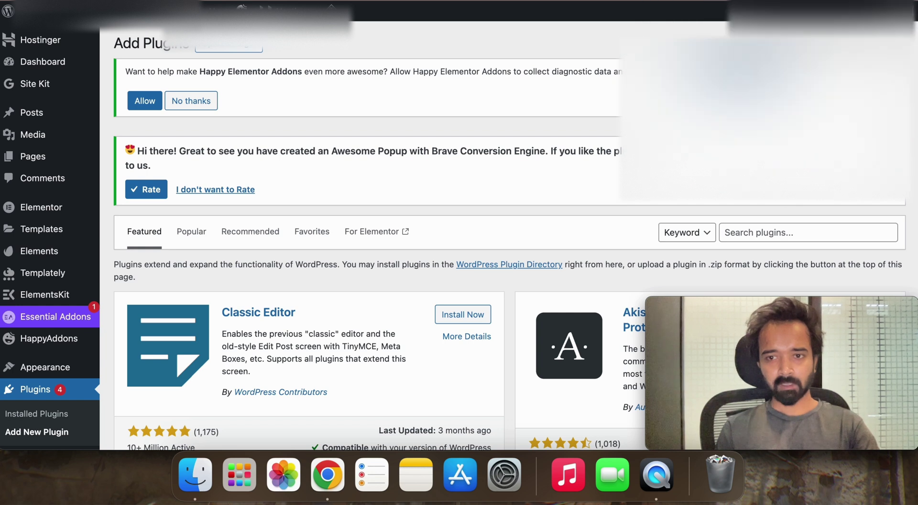
Step: Search plugins for 'header and footer' and confirm Head, Footer and Post Injections is already Active
click(757, 233)
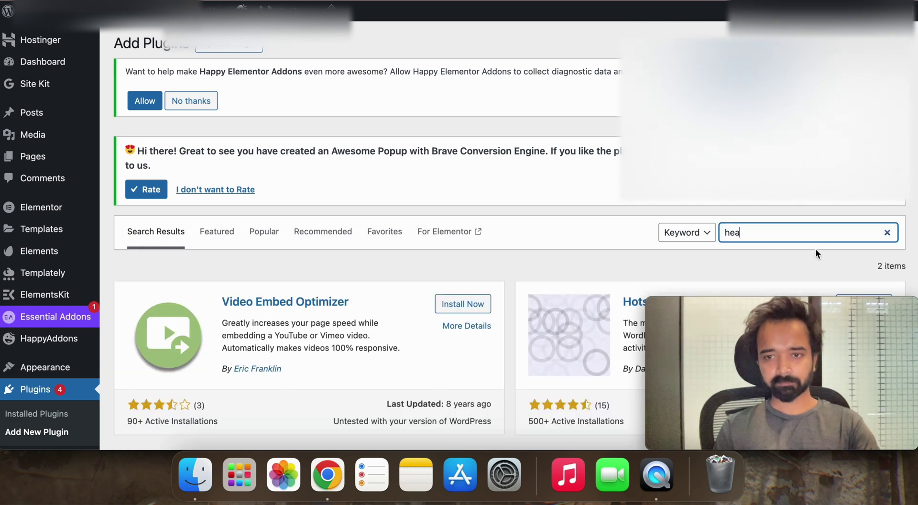
click(748, 237)
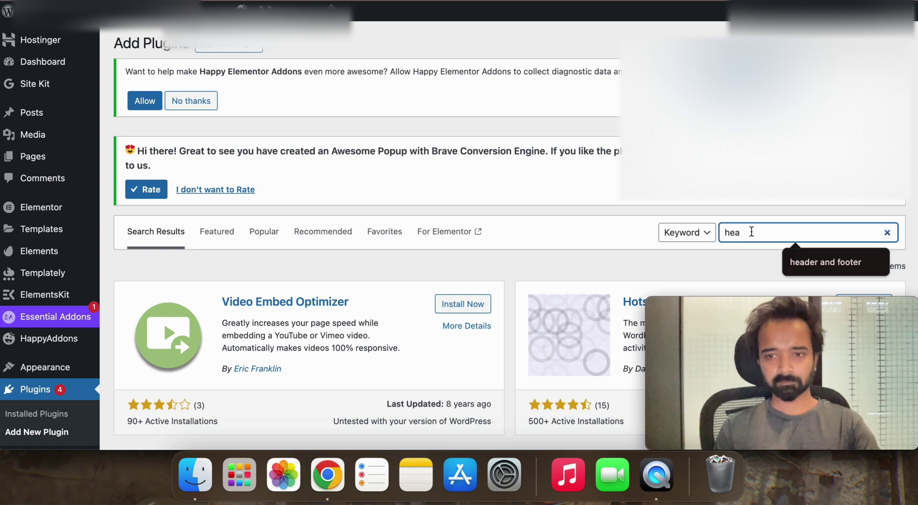
click(825, 270)
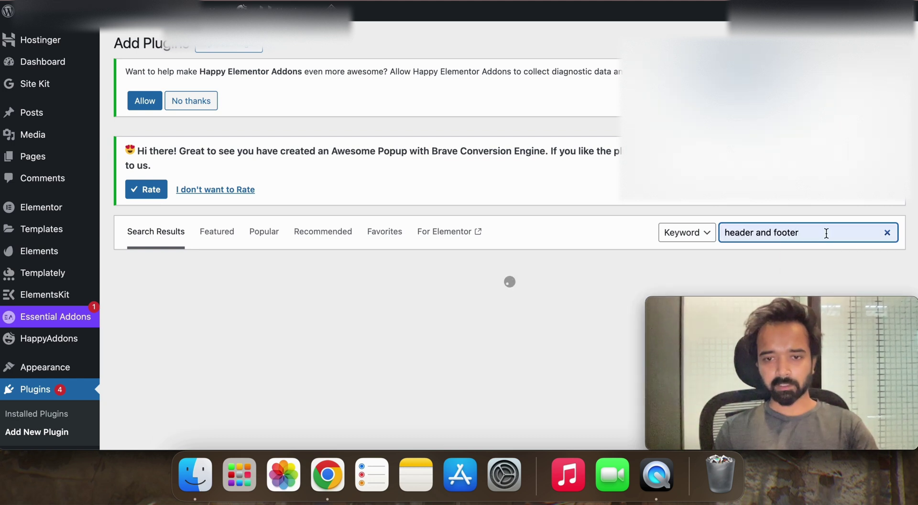
scroll(557, 349, down, 6)
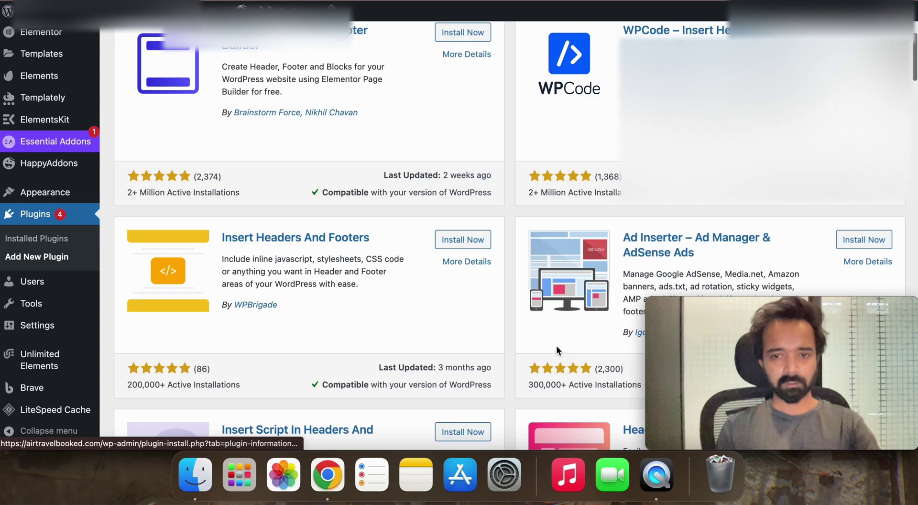
scroll(558, 349, up, 3)
scroll(557, 349, down, 5)
scroll(558, 351, down, 12)
scroll(558, 351, down, 1)
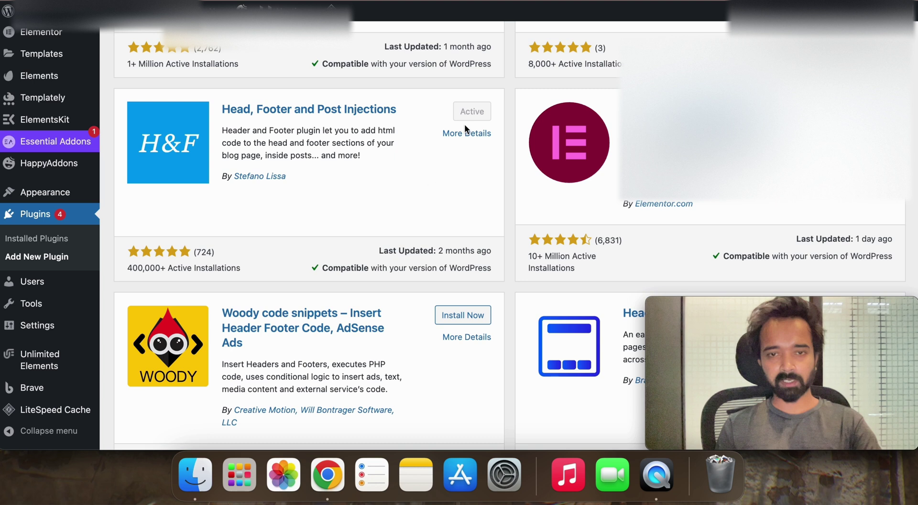
scroll(406, 196, up, 2)
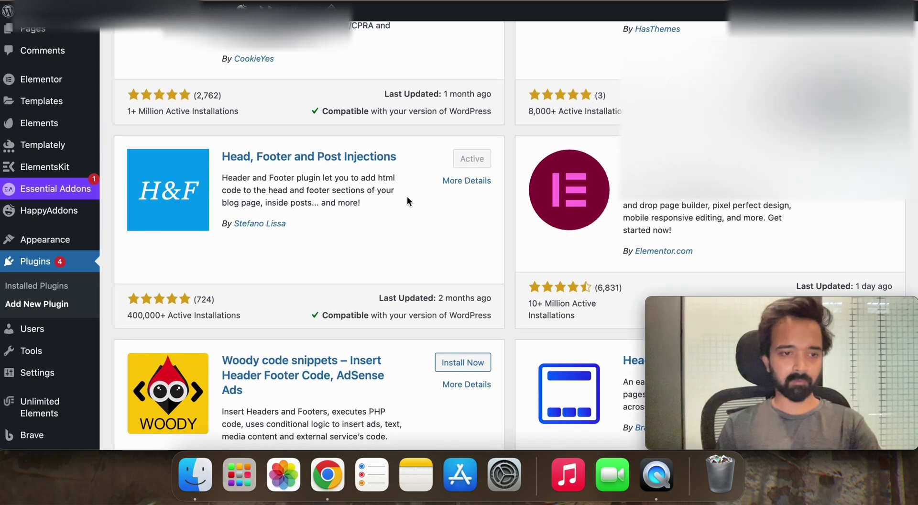
mouse_move(55, 371)
scroll(55, 371, down, 1)
scroll(55, 371, down, 7)
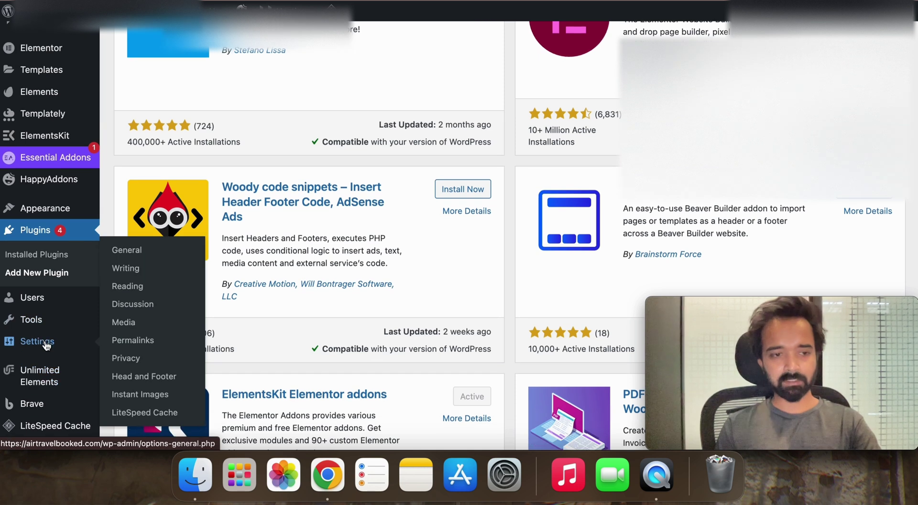
Step: Open the Head and Footer settings and place the cursor after the Google tag in the head code
click(156, 377)
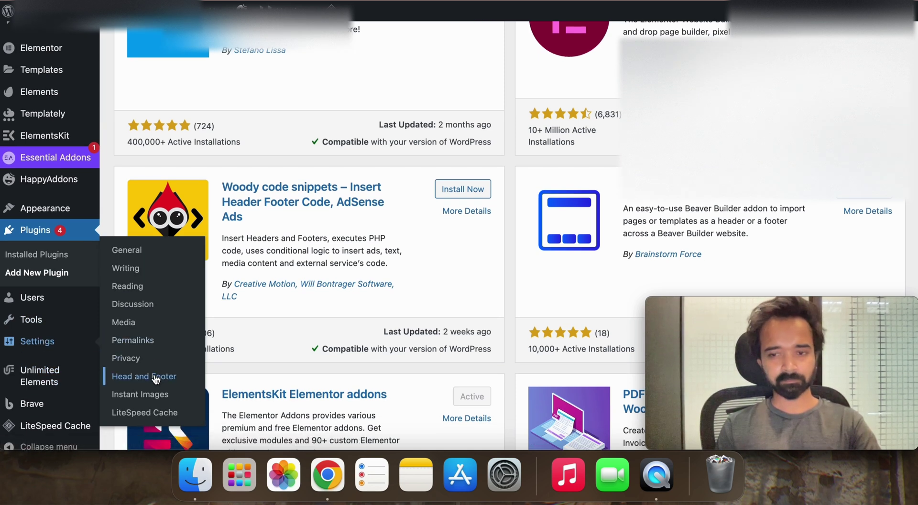
scroll(203, 358, down, 15)
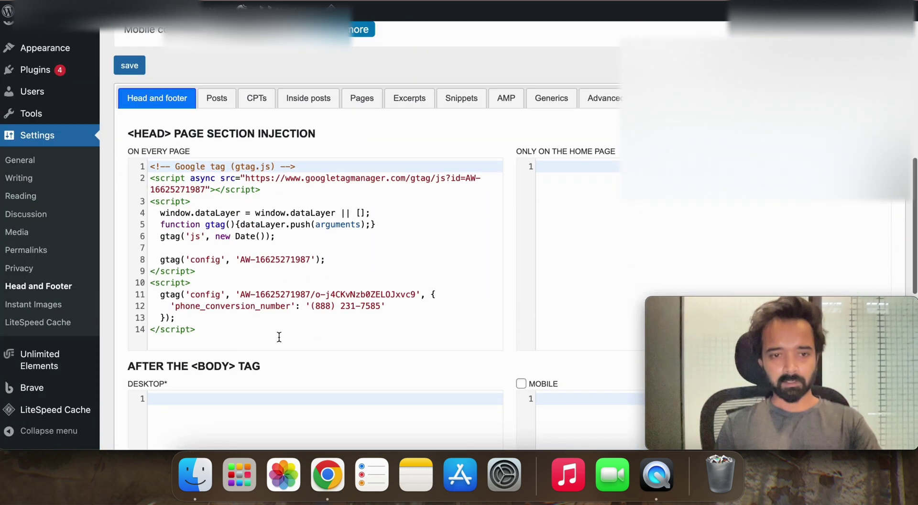
right_click(279, 335)
key(Escape)
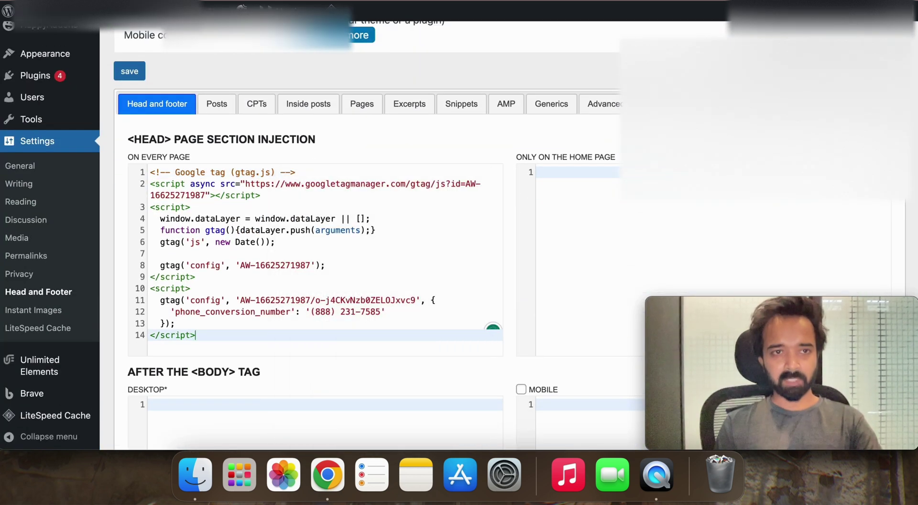
key(ctrl+Tab)
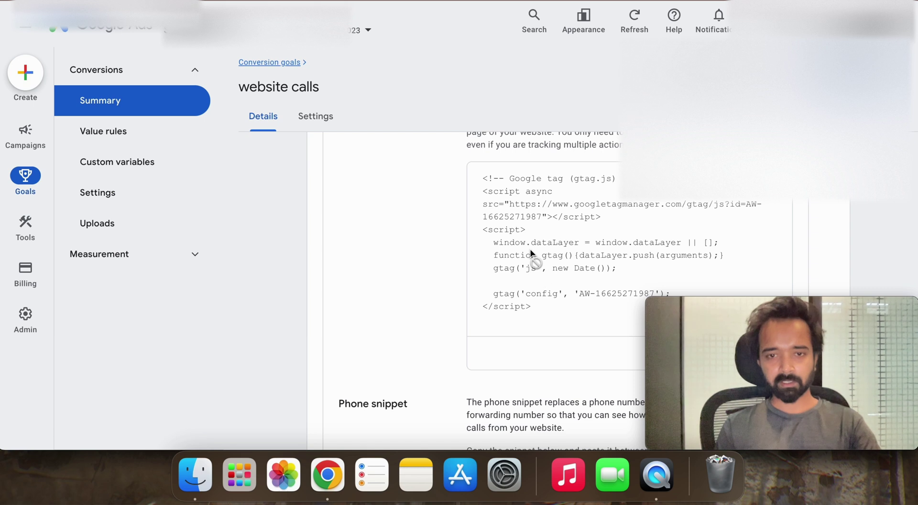
key(ctrl+shift+Tab)
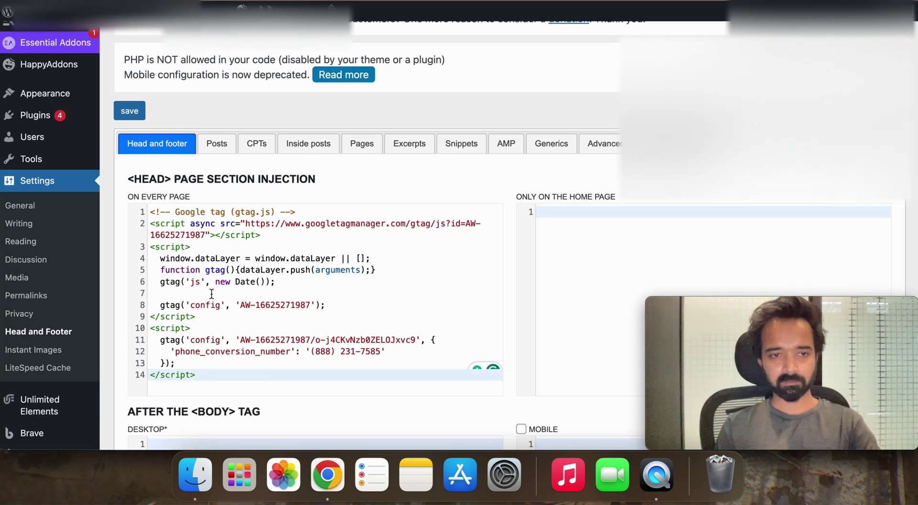
scroll(201, 224, down, 1)
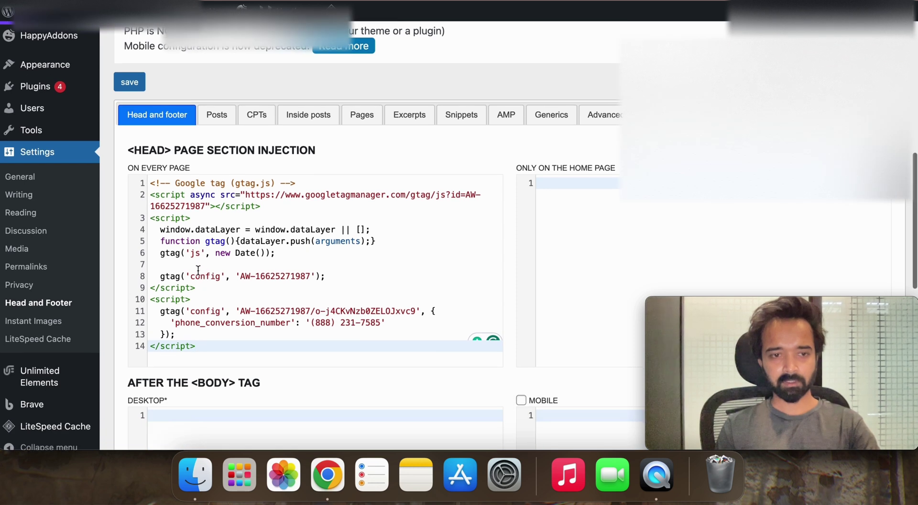
click(296, 257)
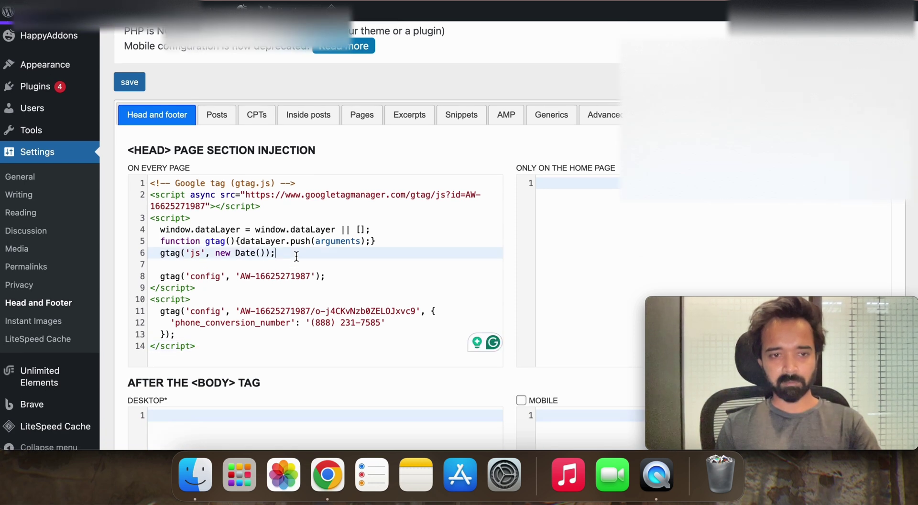
click(229, 297)
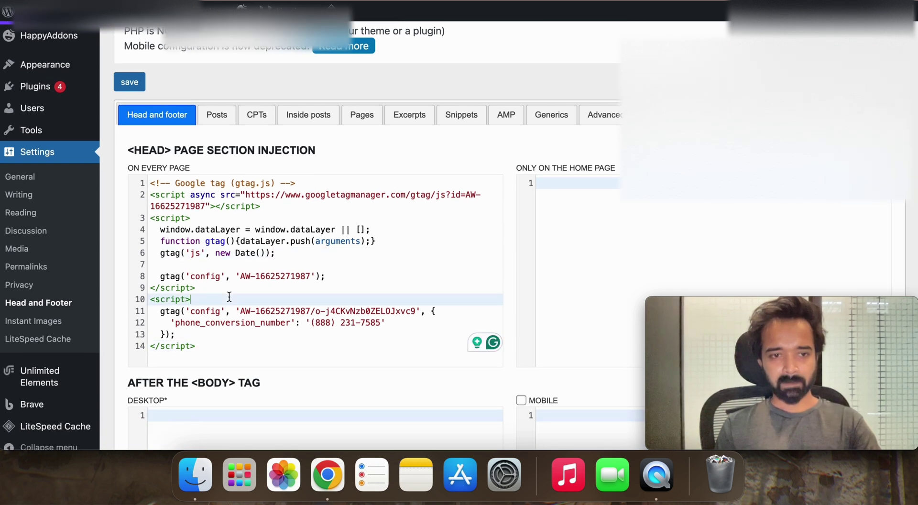
click(236, 293)
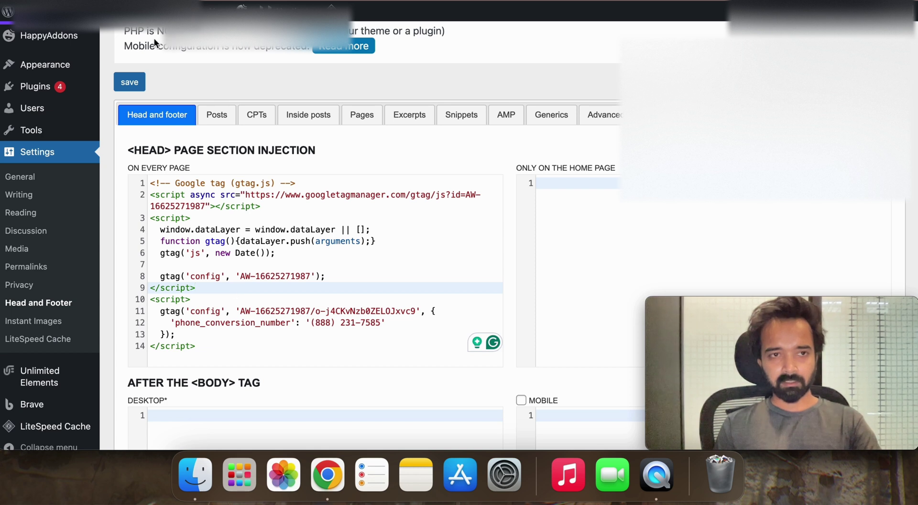
Step: Select the website calls phone snippet in Google Ads for the head code, then return to Google Ads
key(ctrl+Tab)
scroll(472, 280, down, 5)
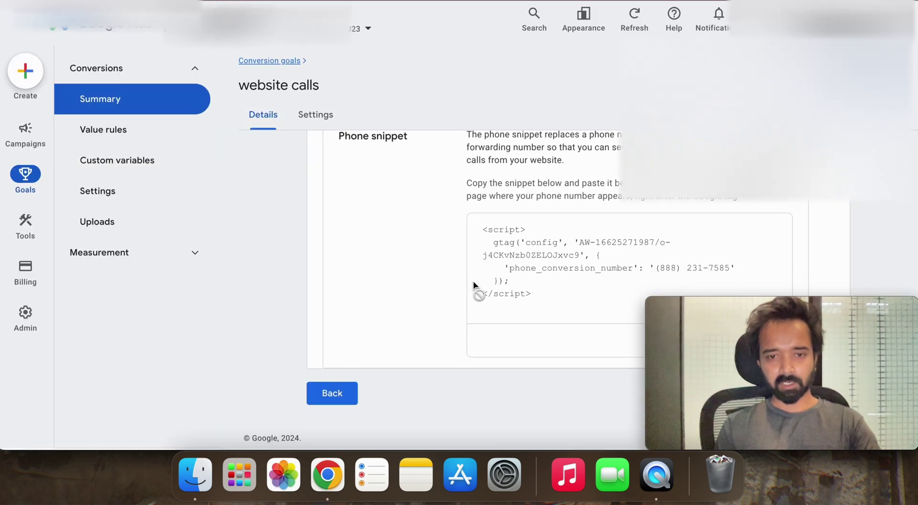
triple_click(513, 267)
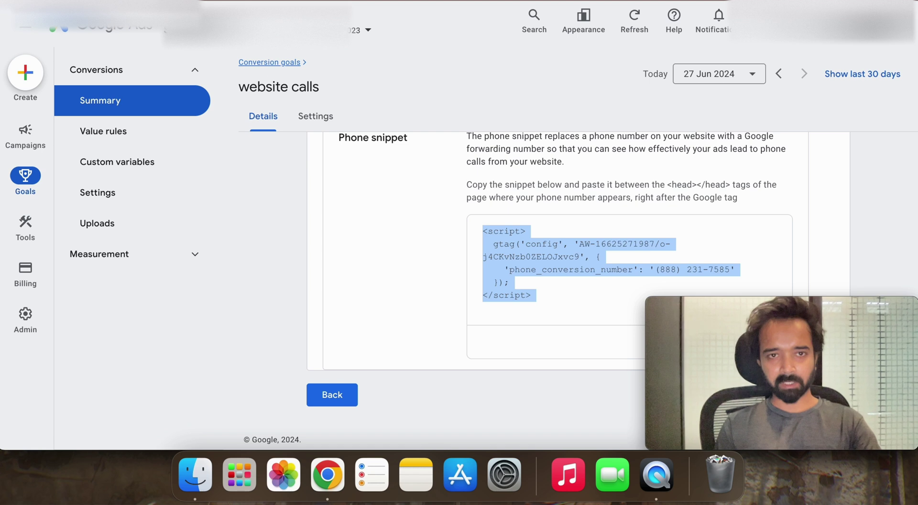
key(ctrl+shift+Tab)
scroll(261, 229, down, 1)
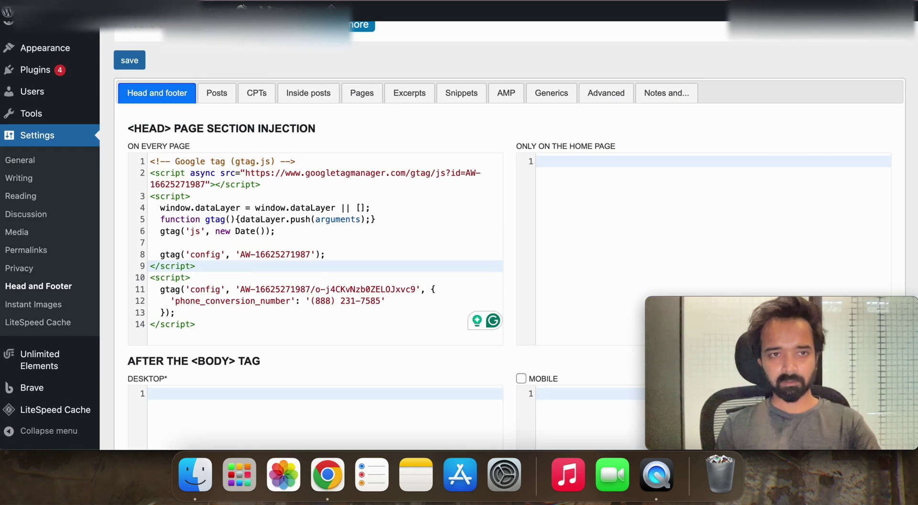
scroll(343, 257, down, 7)
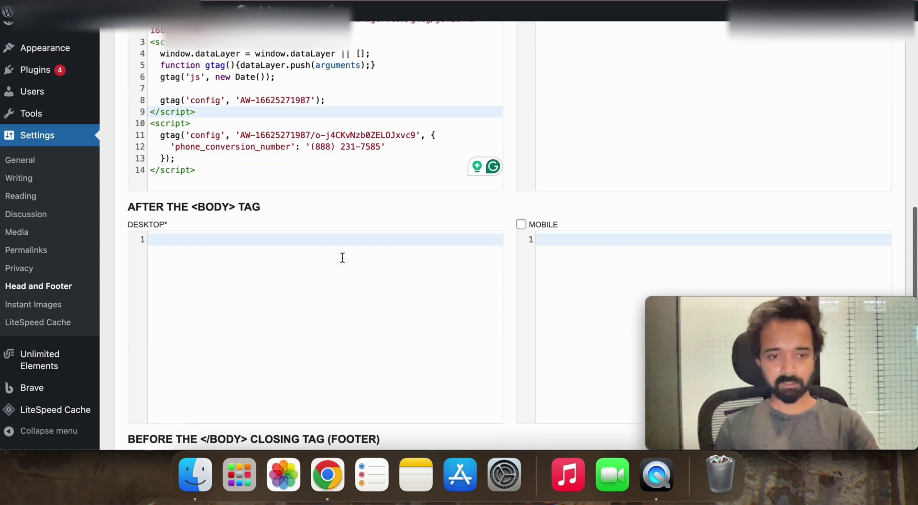
scroll(342, 257, up, 15)
scroll(342, 257, down, 12)
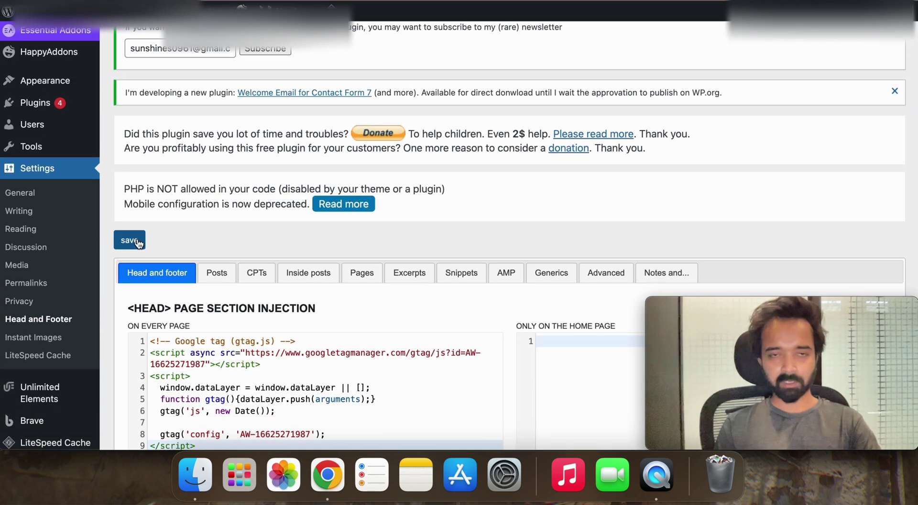
key(ctrl+shift+Tab)
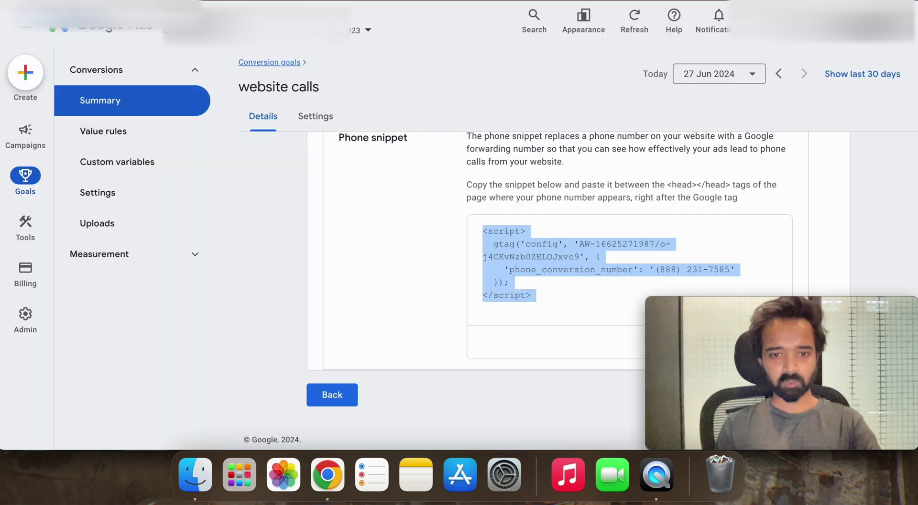
Step: Return to the conversions summary, go to Campaigns and start a new campaign
click(325, 391)
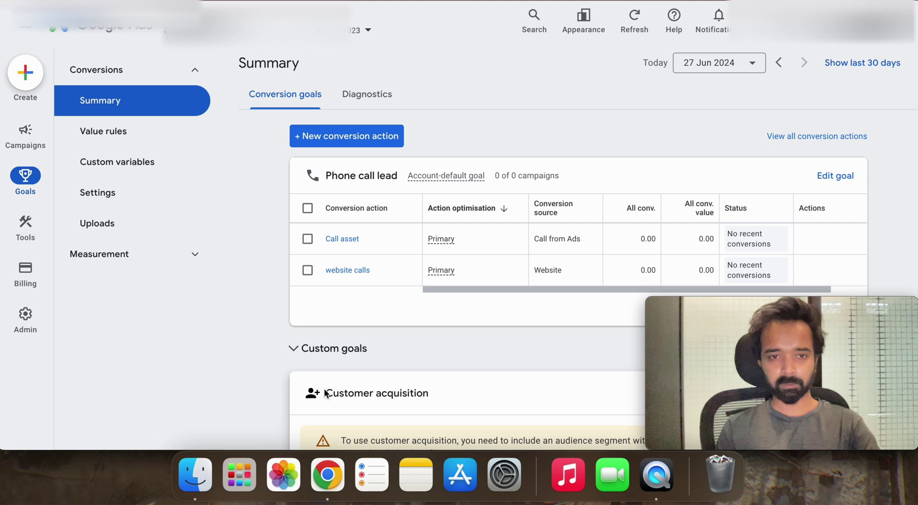
click(42, 143)
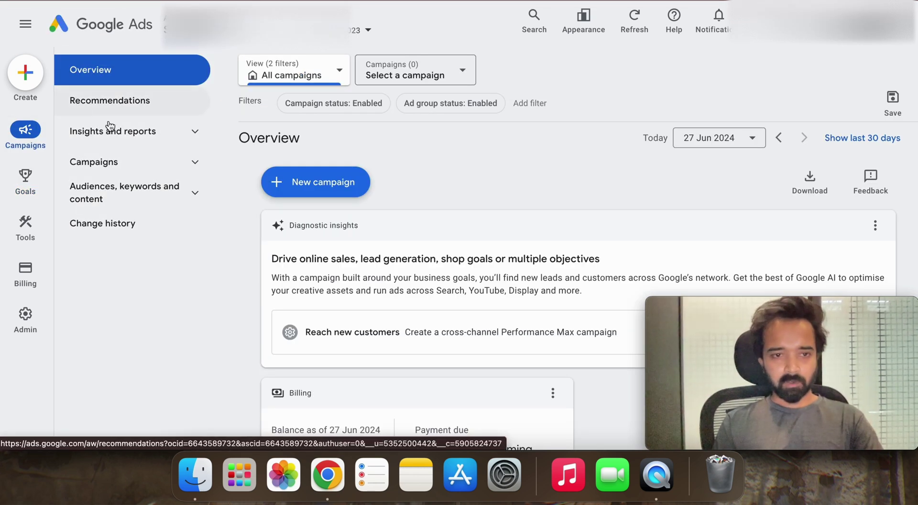
scroll(380, 299, down, 4)
scroll(381, 302, up, 4)
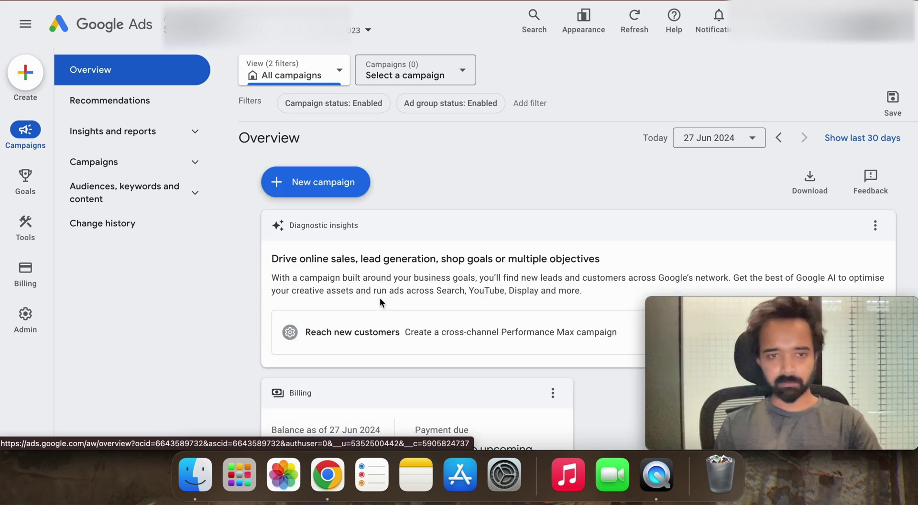
click(327, 190)
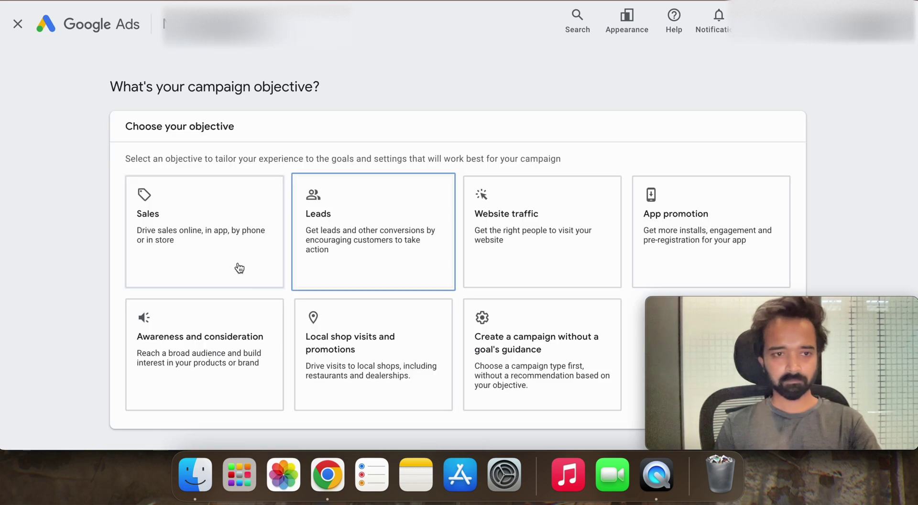
Step: Choose the Leads objective and continue to the campaign type options
scroll(247, 267, down, 3)
click(371, 181)
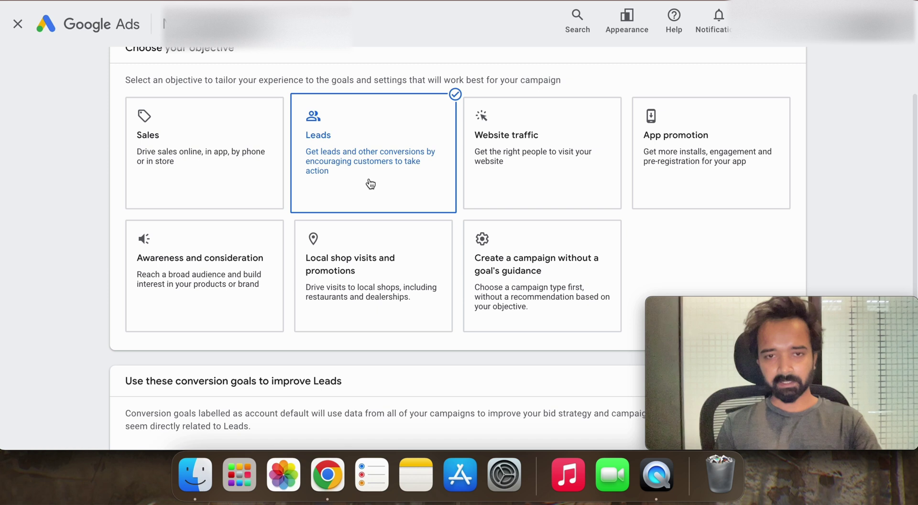
scroll(362, 219, down, 2)
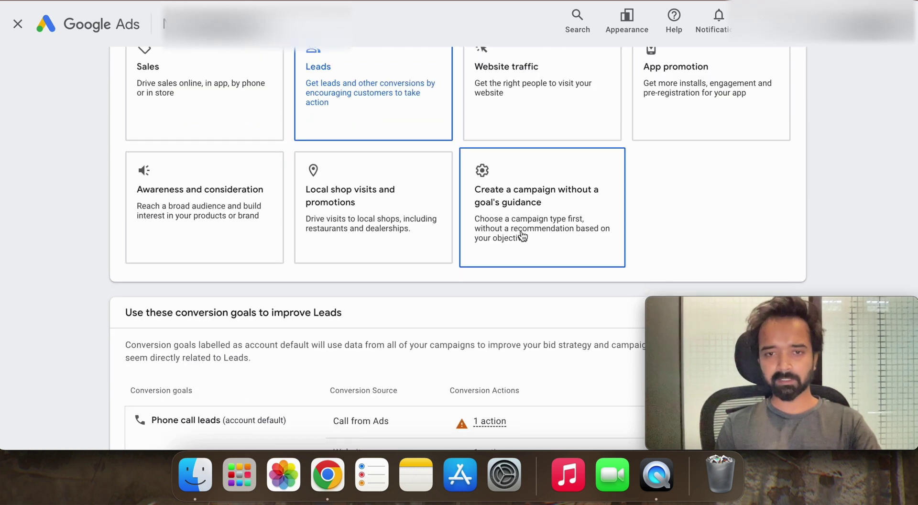
scroll(521, 237, up, 1)
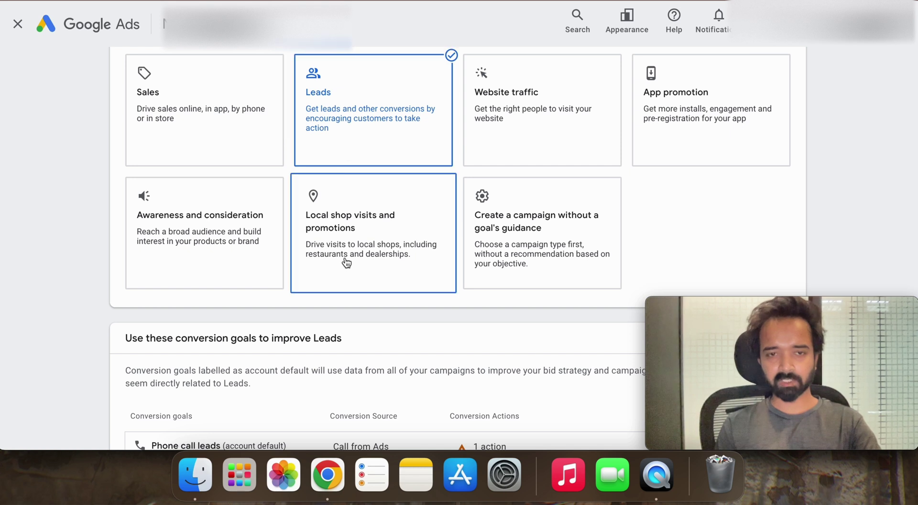
scroll(360, 121, down, 1)
scroll(362, 123, down, 4)
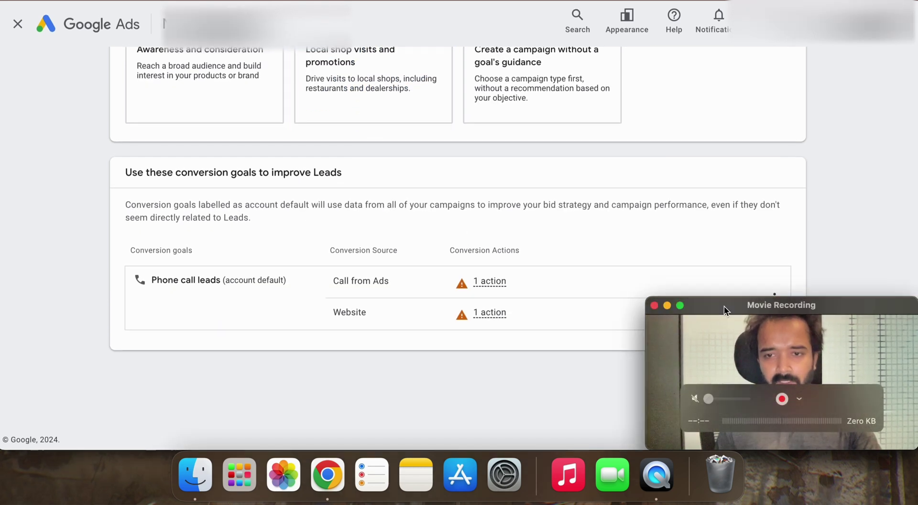
drag(724, 306, 488, 296)
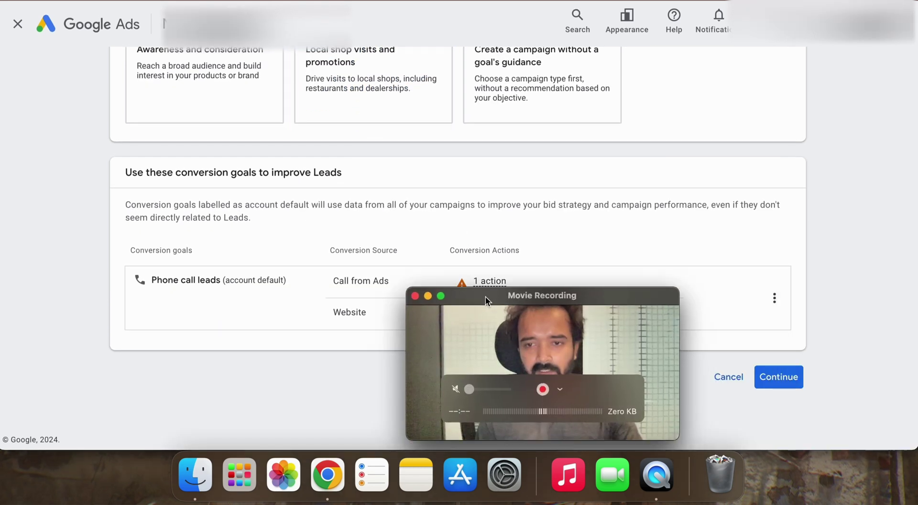
click(775, 378)
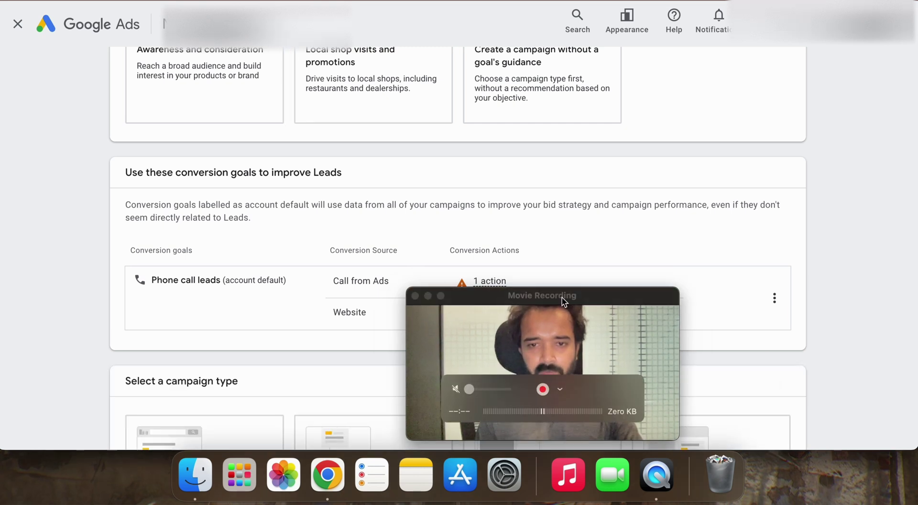
drag(483, 293, 790, 292)
Step: Make it a Search campaign aimed at website visits and phone calls, with the business website URL
scroll(584, 296, down, 6)
scroll(584, 297, down, 3)
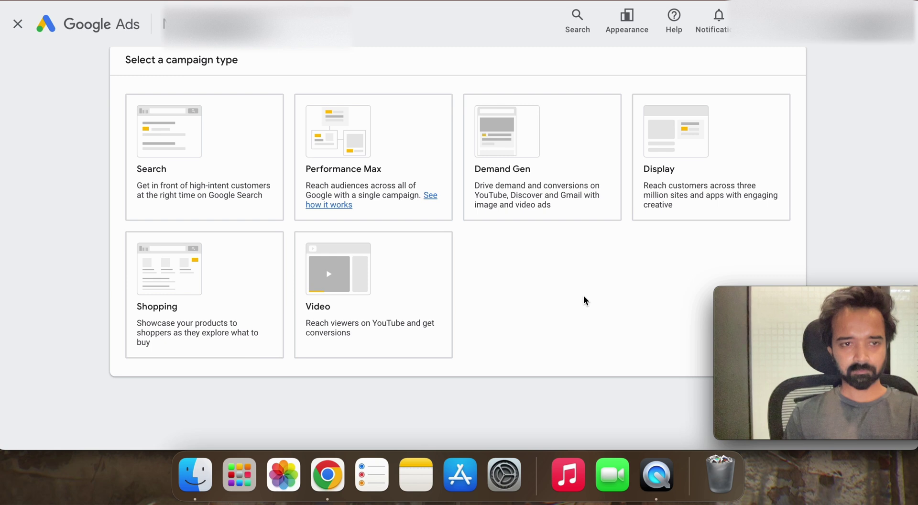
click(218, 182)
scroll(208, 194, down, 3)
scroll(215, 244, down, 5)
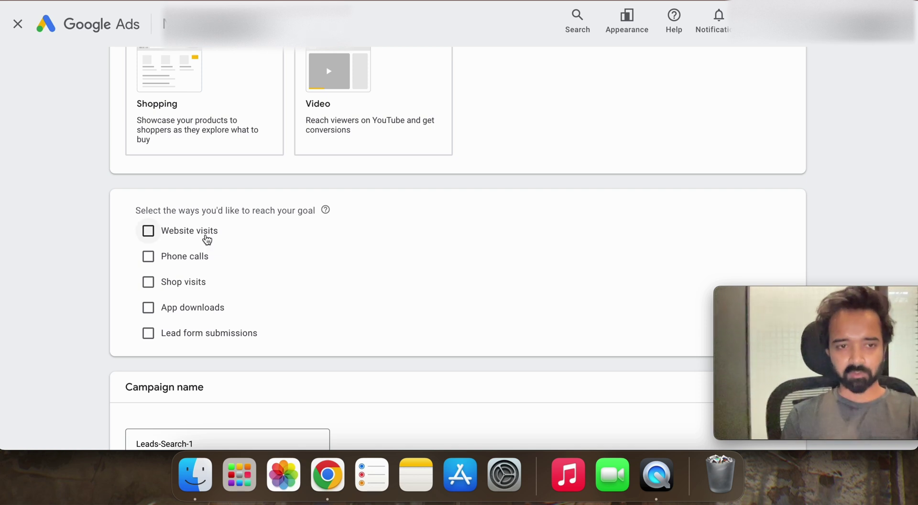
click(196, 237)
click(188, 302)
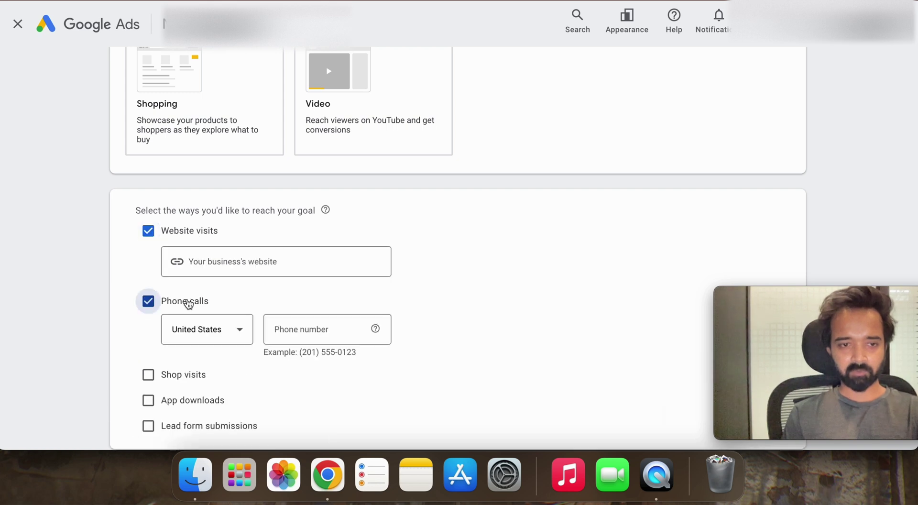
scroll(279, 70, up, 1)
click(233, 284)
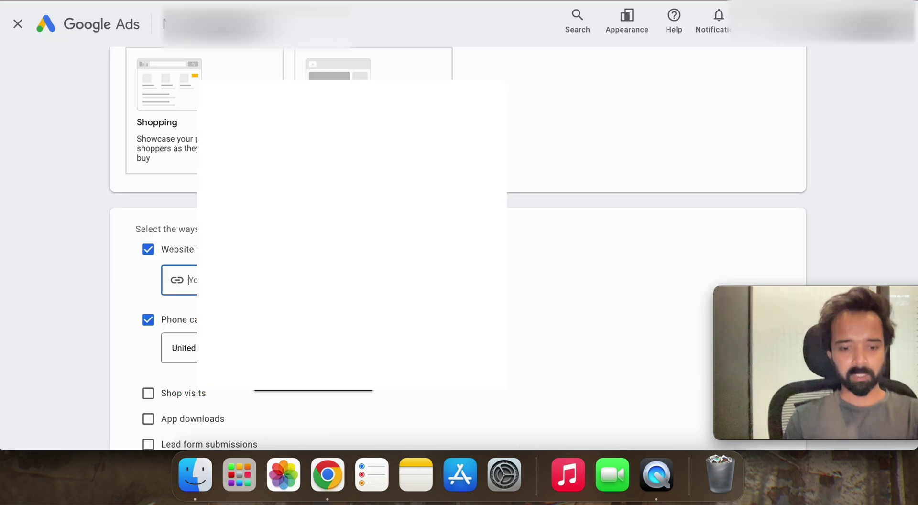
key(Down)
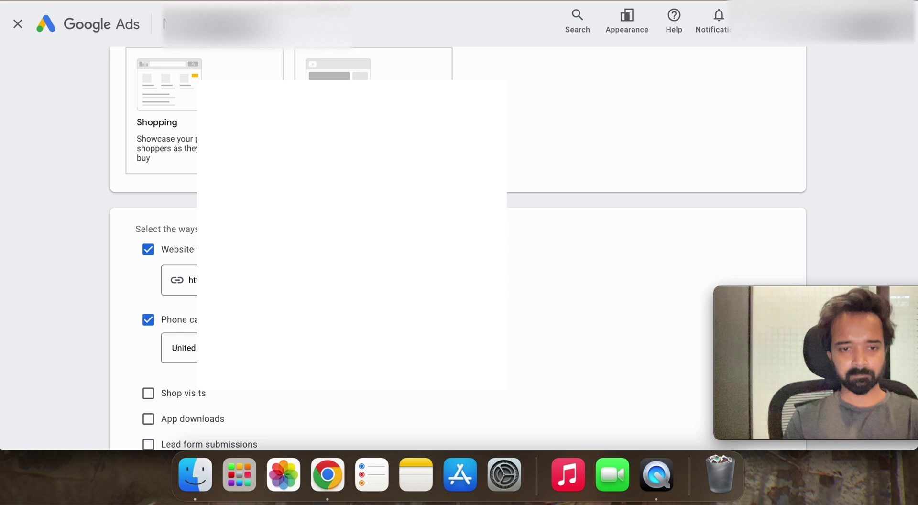
Step: Name the campaign 'Search Campaign' and continue to bidding
scroll(459, 239, down, 5)
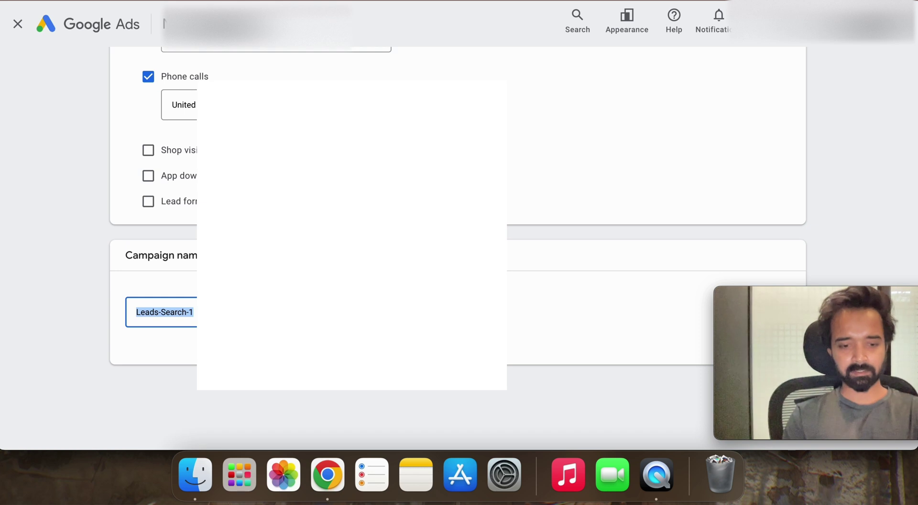
text(Searcg)
key(BackSpace)
text(h Can)
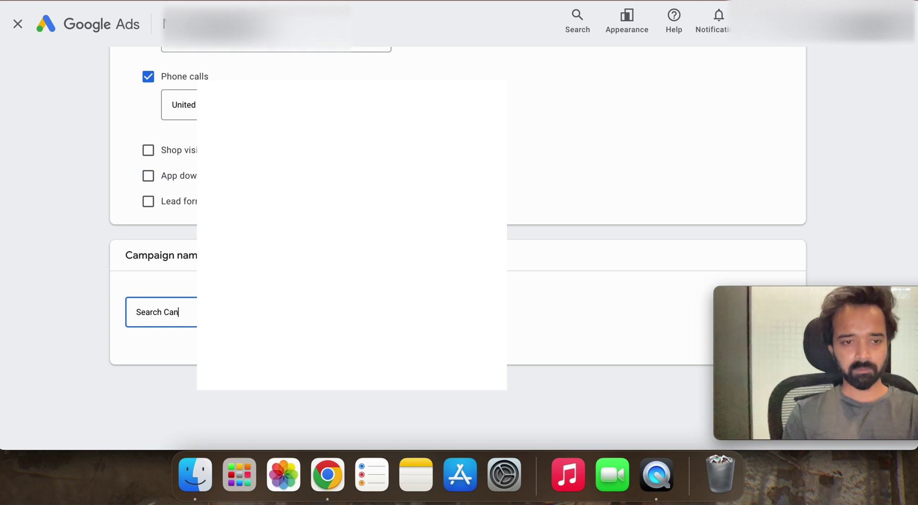
key(BackSpace)
text(moi)
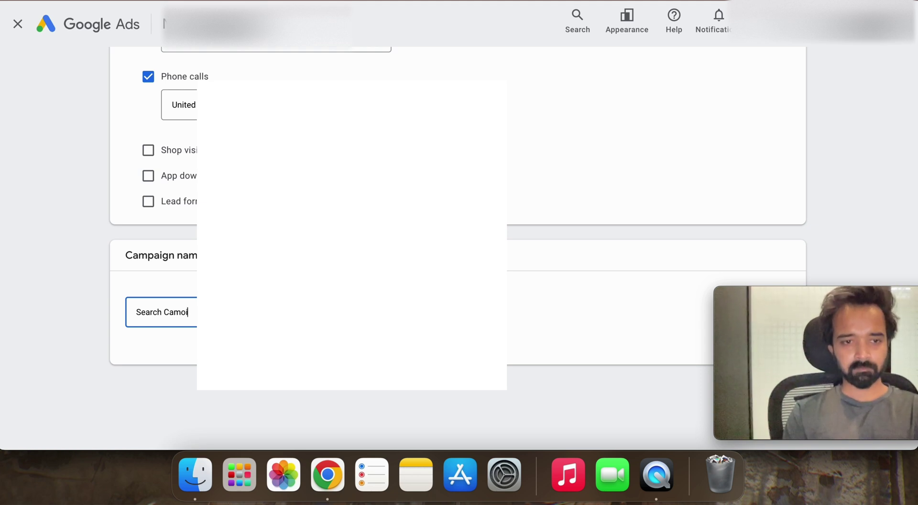
key(BackSpace)
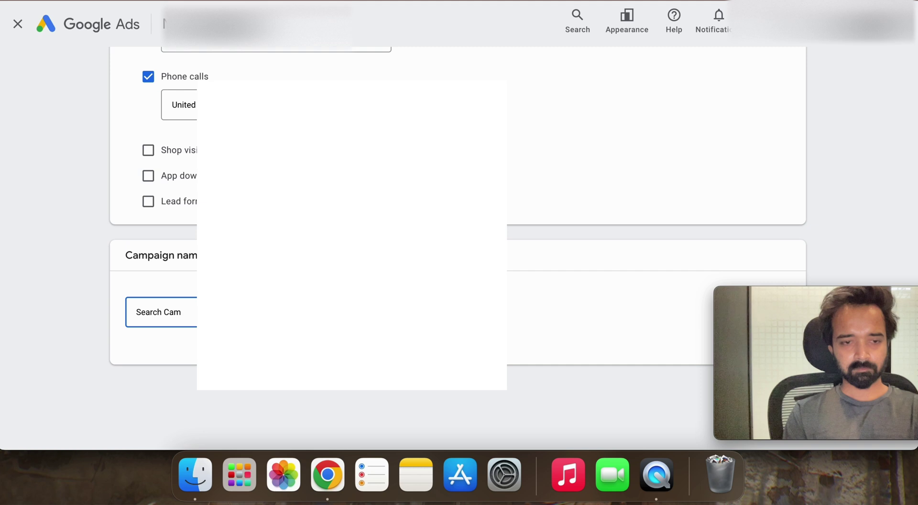
text(paign)
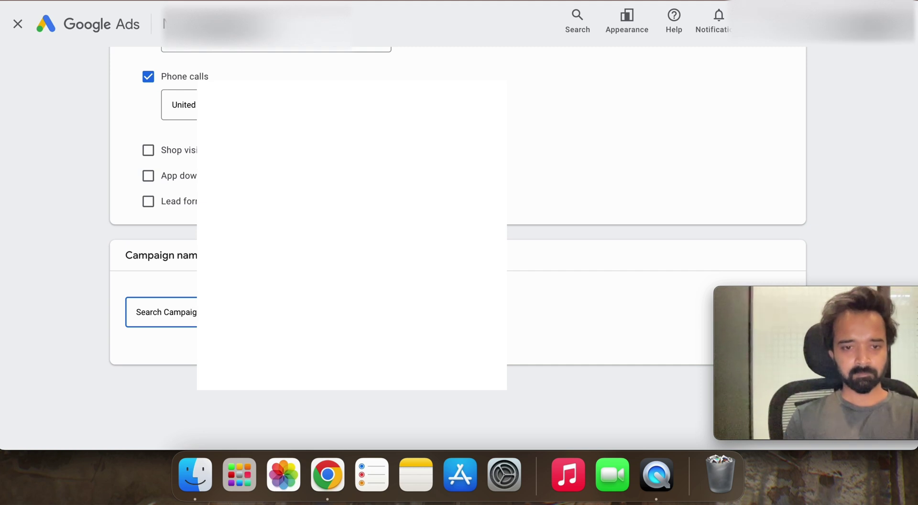
scroll(892, 286, down, 1)
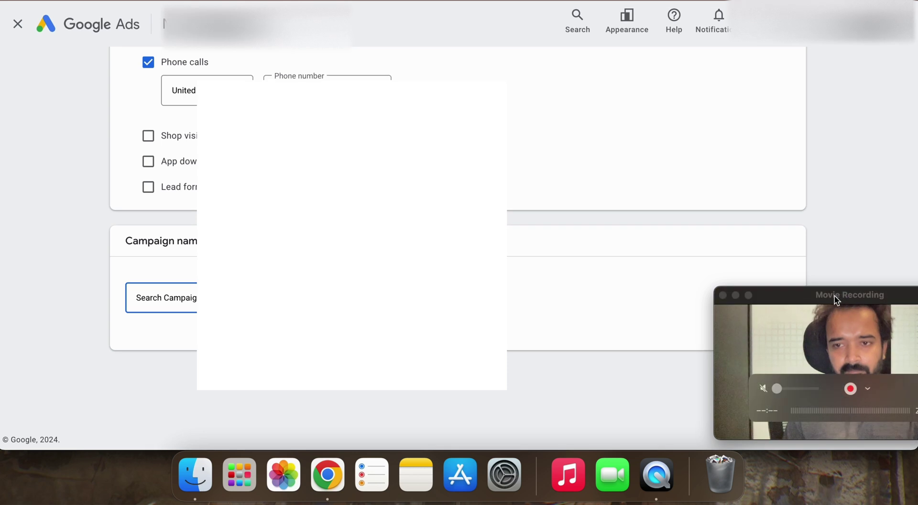
drag(833, 296, 603, 311)
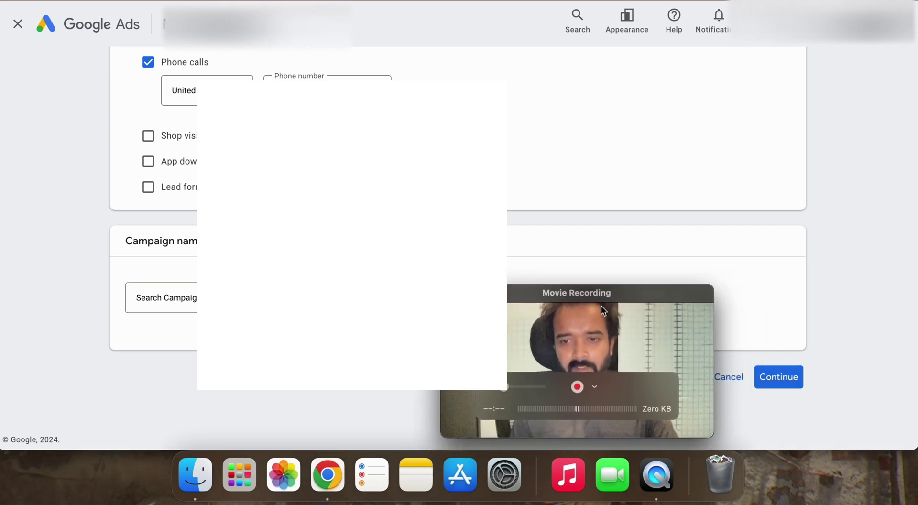
click(780, 380)
Step: Set bidding to focus on Clicks with a ₹160 maximum CPC limit
drag(569, 301, 805, 302)
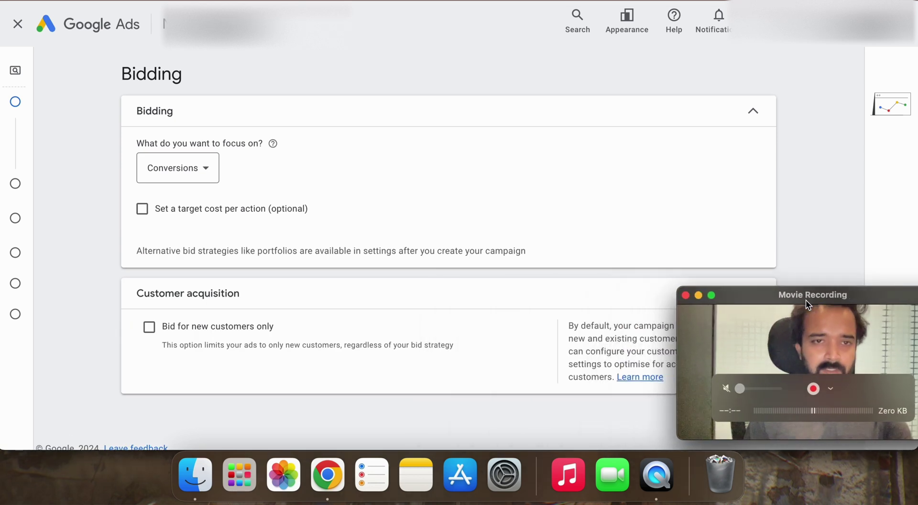
click(191, 169)
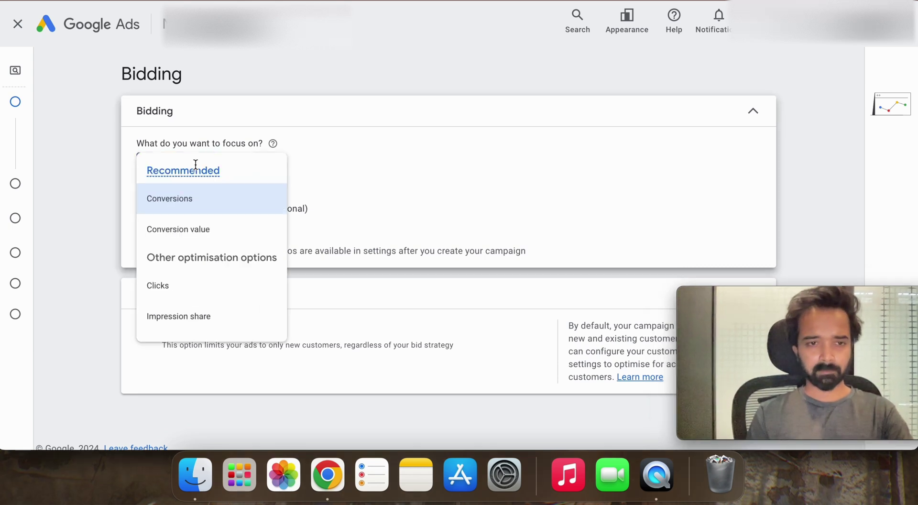
click(203, 297)
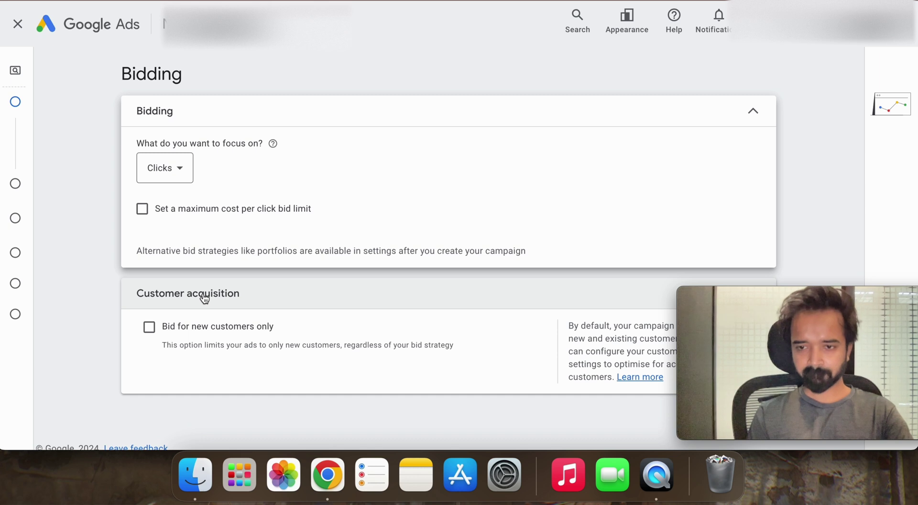
click(181, 199)
click(182, 200)
click(182, 200)
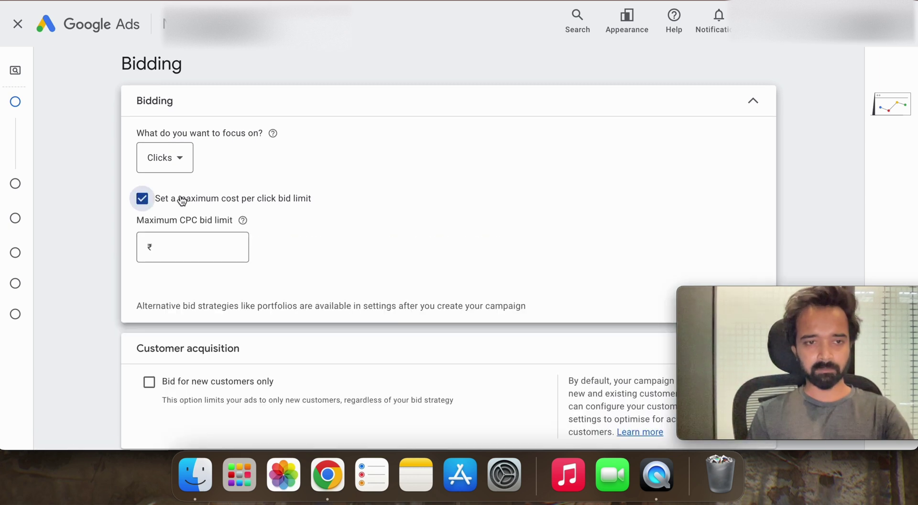
click(191, 252)
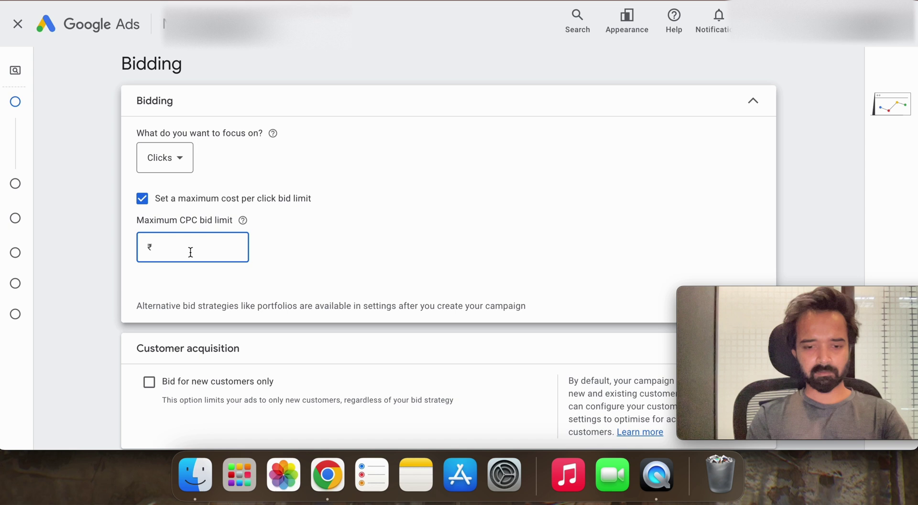
text(160)
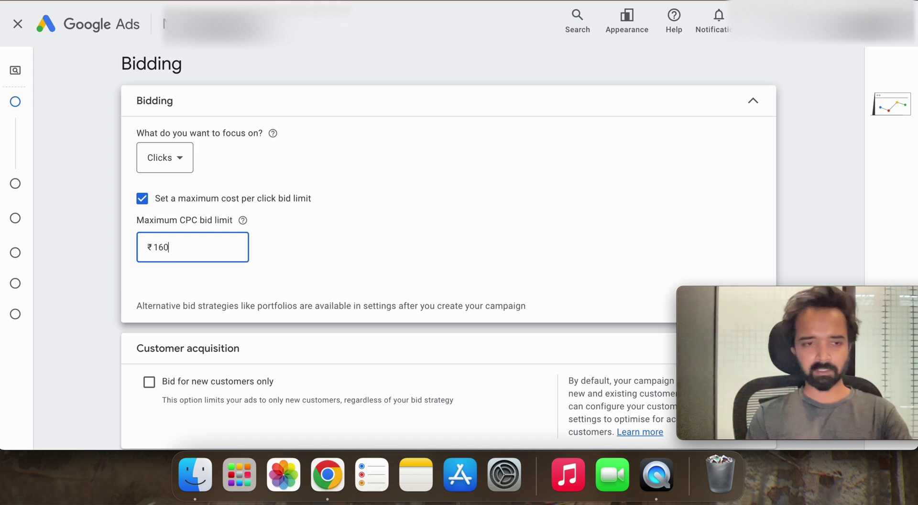
scroll(291, 285, down, 3)
drag(807, 303, 484, 297)
click(752, 415)
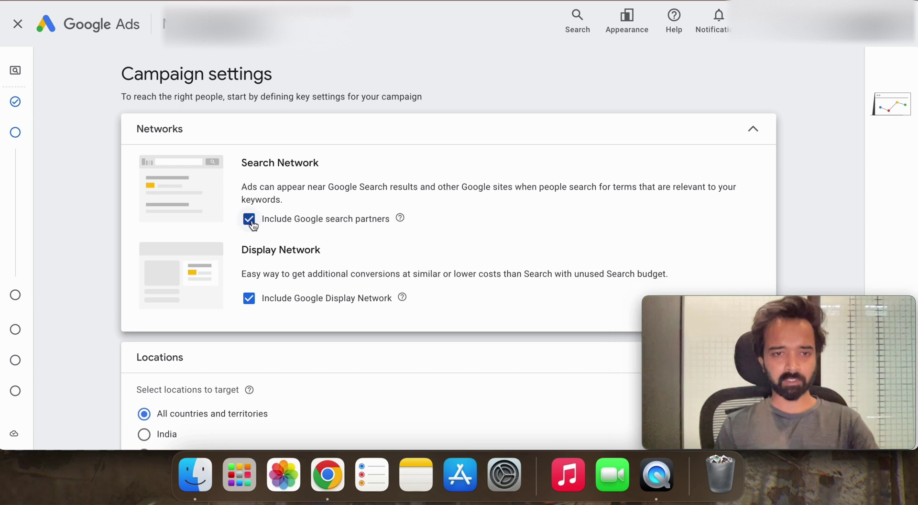
Step: Remove the Display Network from the campaign's networks
scroll(256, 240, down, 1)
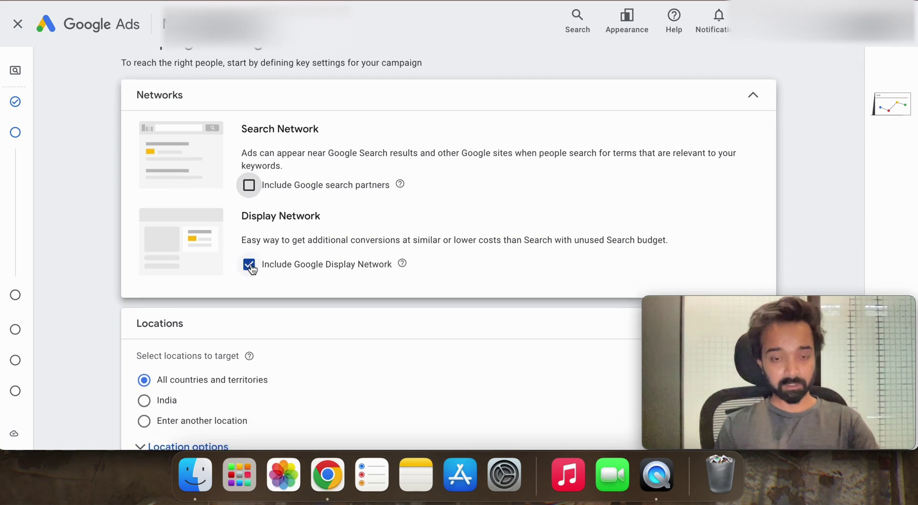
click(249, 264)
scroll(252, 267, down, 5)
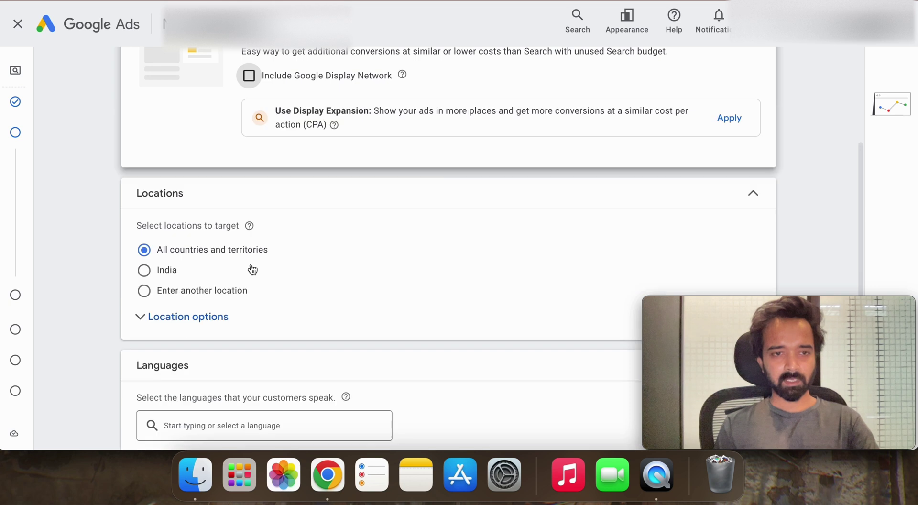
scroll(177, 232, down, 1)
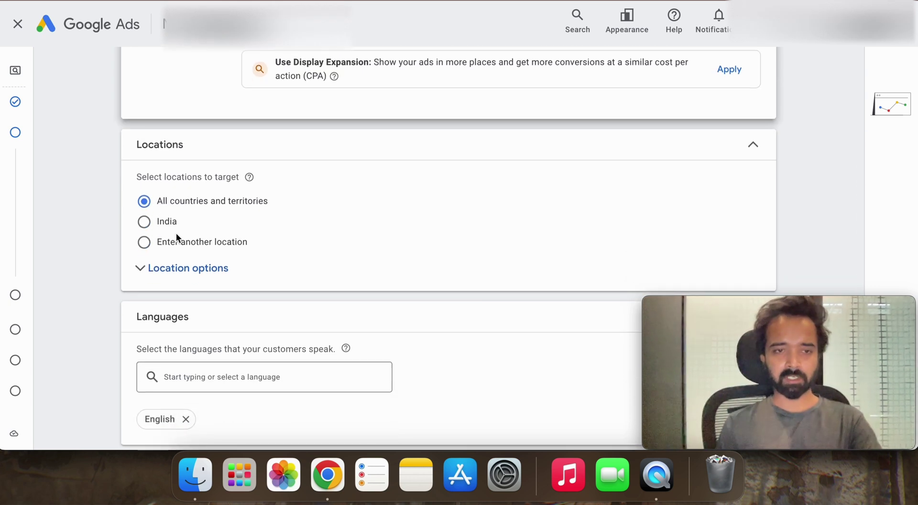
Step: Target the United States as the campaign's location
click(189, 254)
click(200, 277)
text(usa)
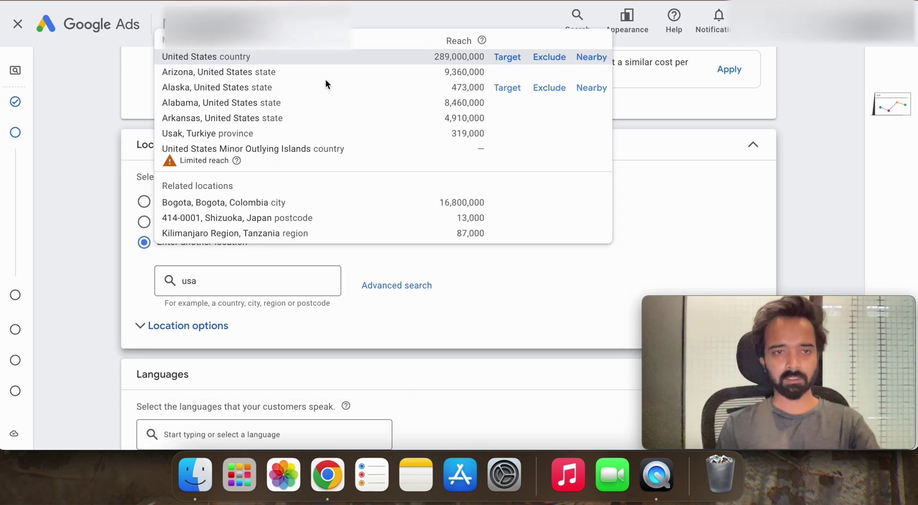
click(519, 58)
Step: Limit location targeting to people present in the targeted locations
scroll(239, 345, down, 2)
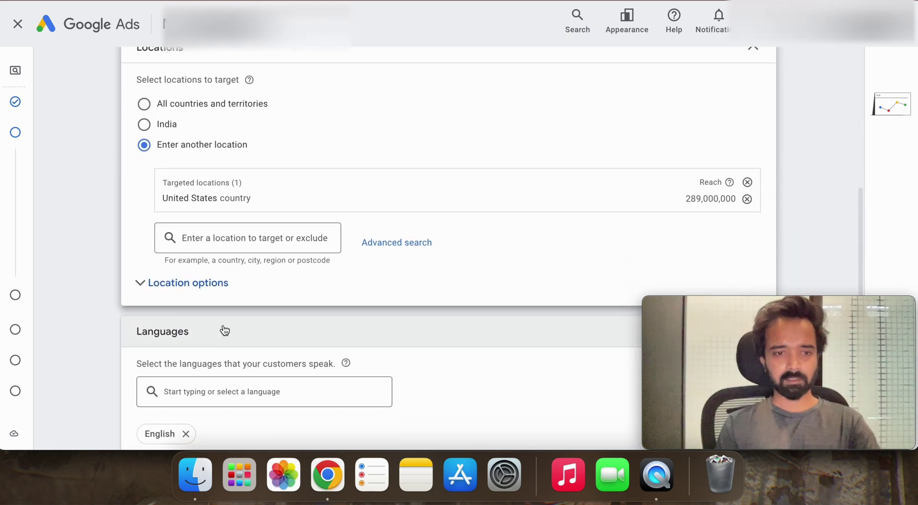
click(223, 293)
scroll(218, 344, down, 1)
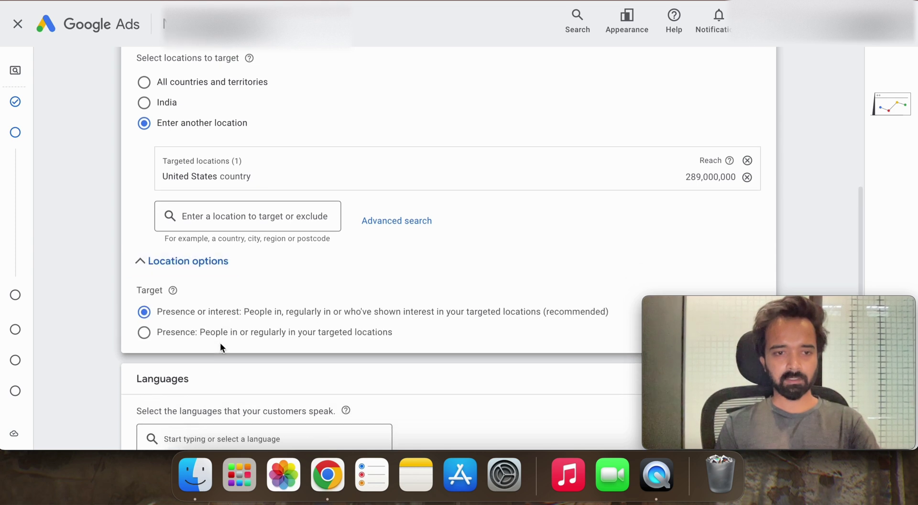
click(233, 339)
click(206, 271)
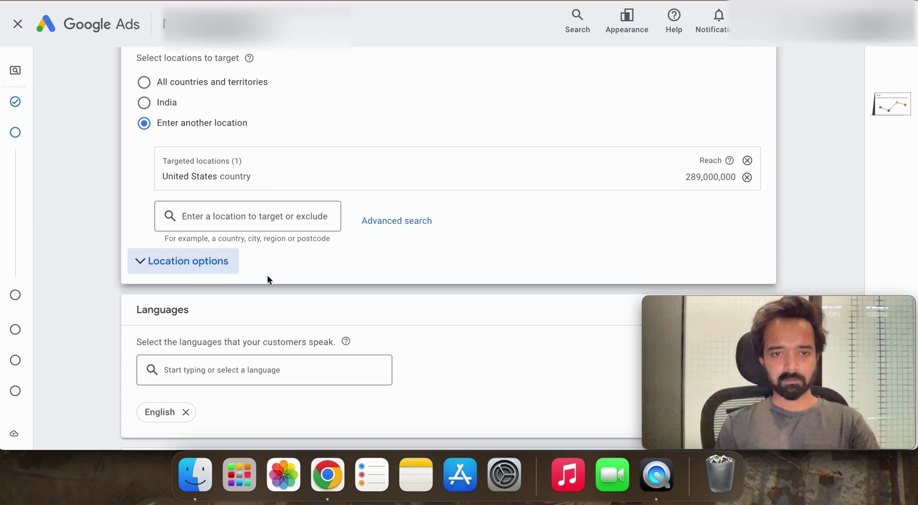
scroll(267, 274, down, 3)
scroll(266, 275, up, 2)
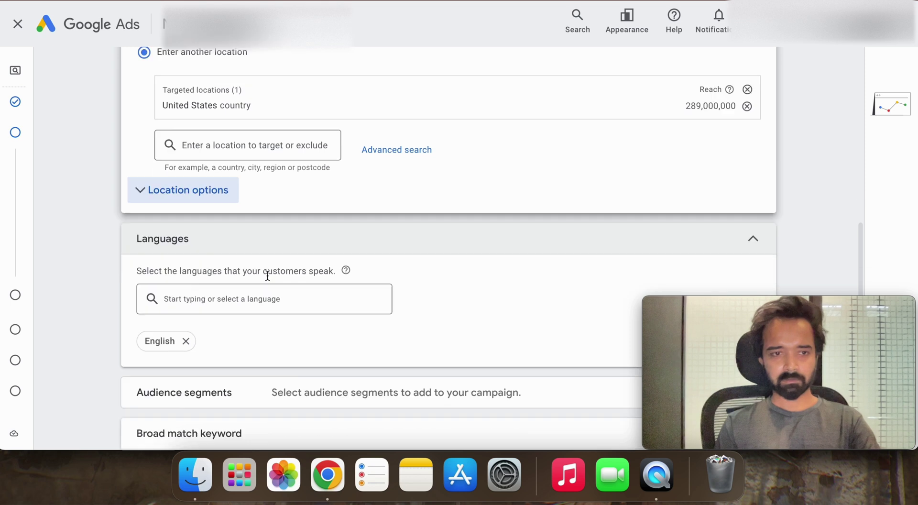
scroll(267, 278, down, 1)
scroll(267, 278, up, 3)
scroll(267, 278, down, 2)
scroll(268, 278, down, 5)
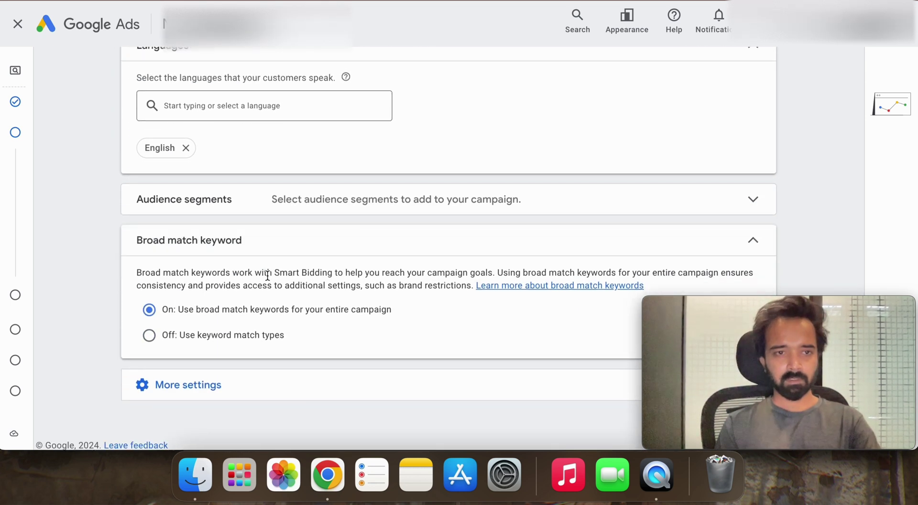
scroll(273, 231, down, 1)
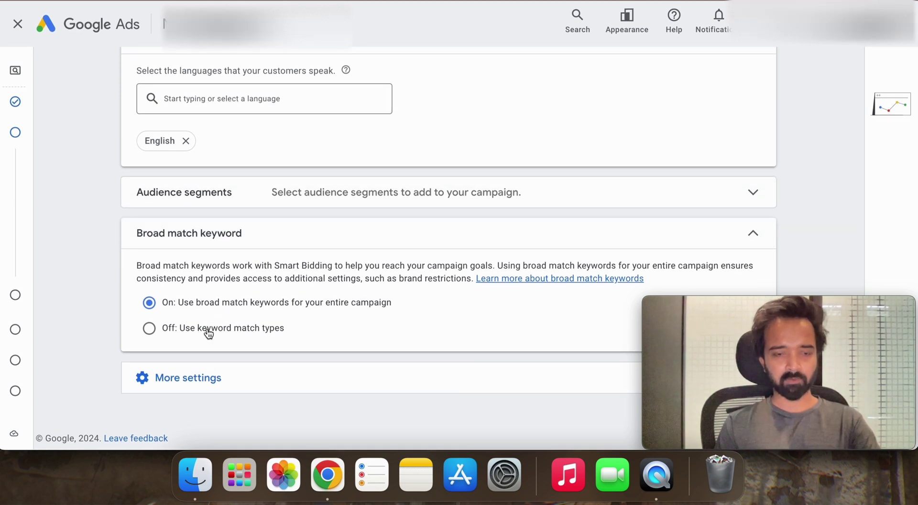
Step: Switch broad match off to use keyword match types, and expand More settings
click(209, 330)
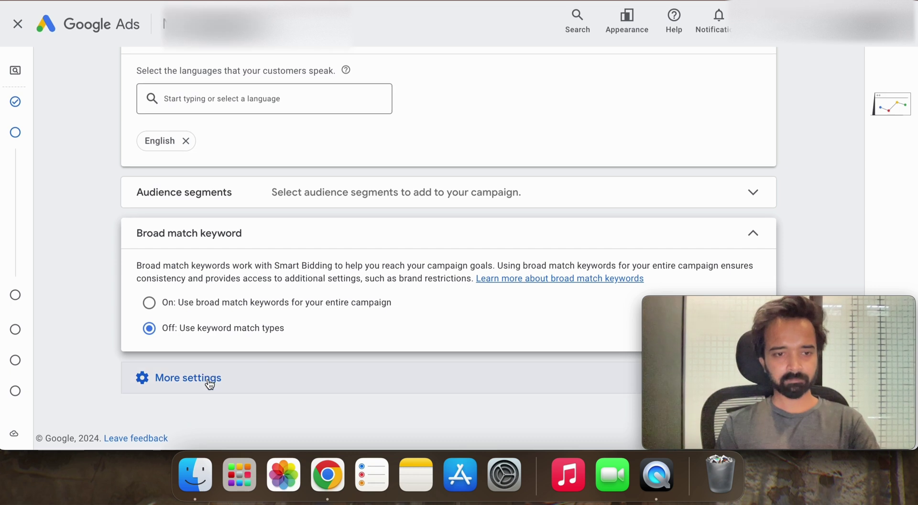
click(209, 383)
scroll(208, 382, down, 3)
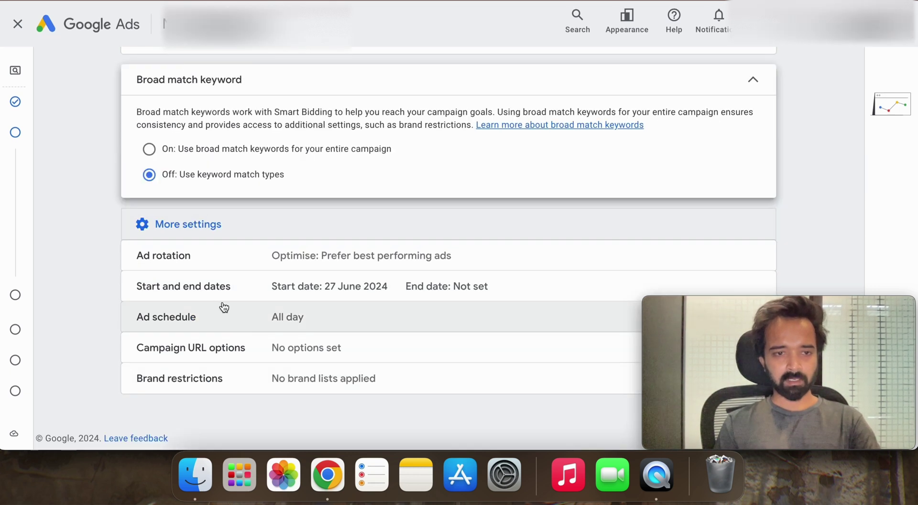
Step: Add a daily ad schedule slot running from 21:00 to 00:00
click(225, 328)
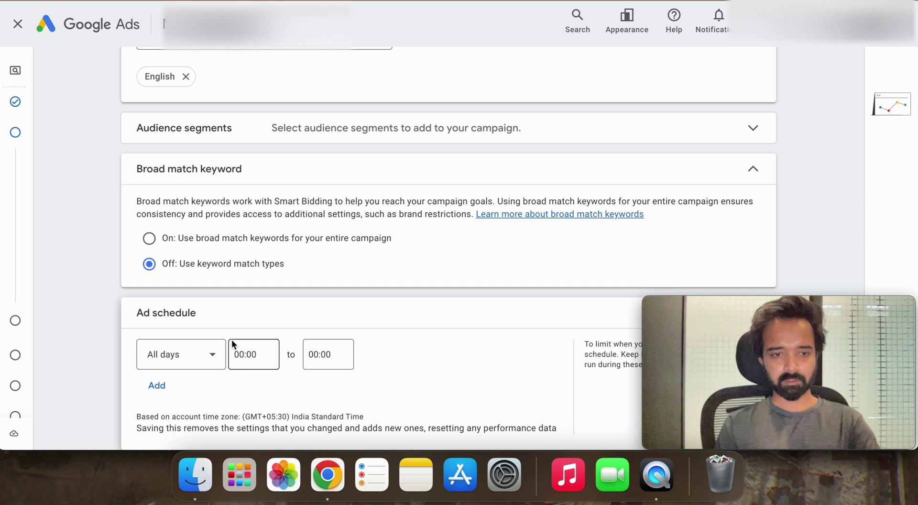
scroll(232, 340, down, 2)
click(253, 297)
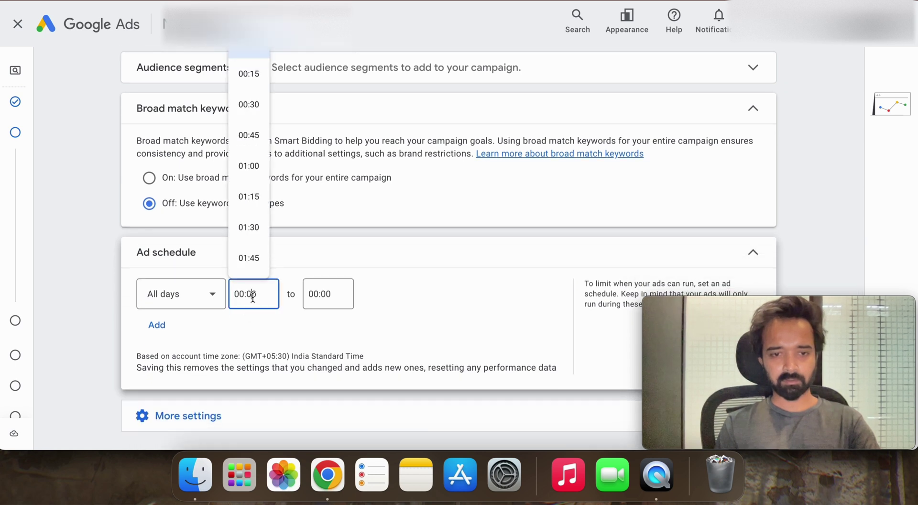
scroll(257, 238, down, 5)
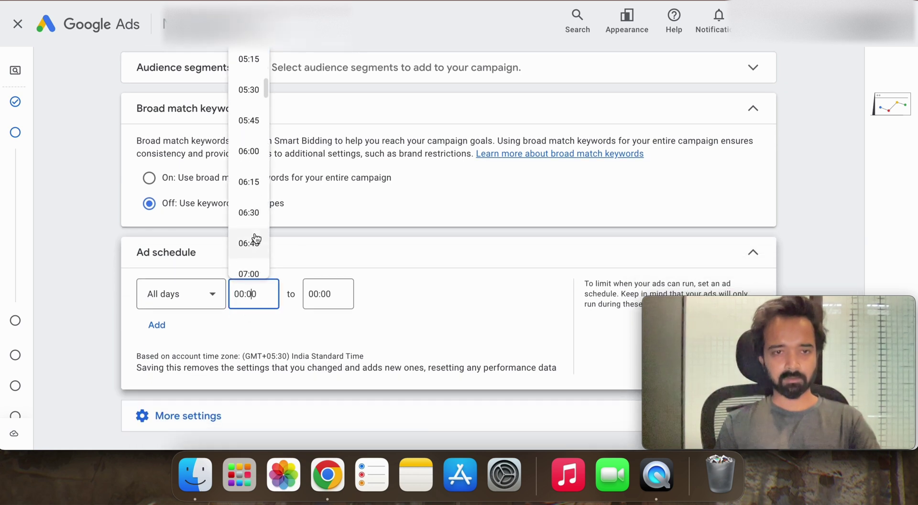
click(199, 264)
click(215, 335)
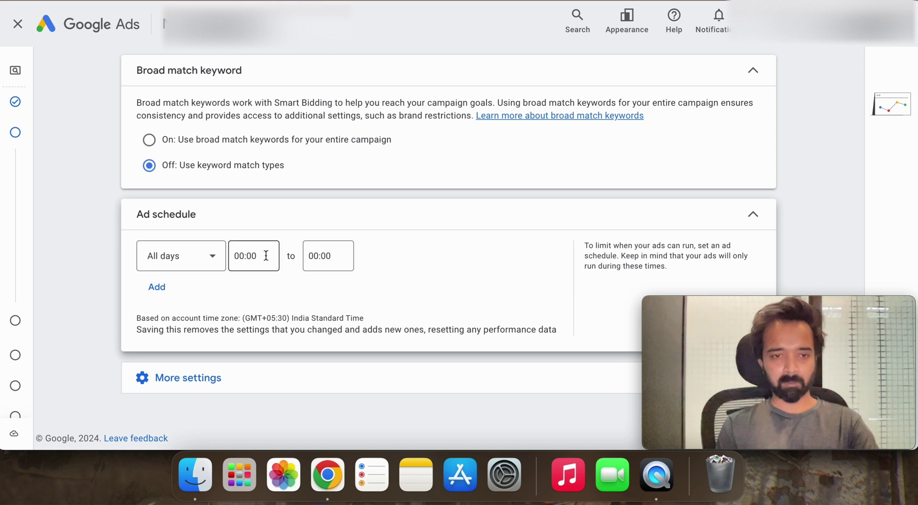
click(266, 255)
scroll(260, 181, down, 10)
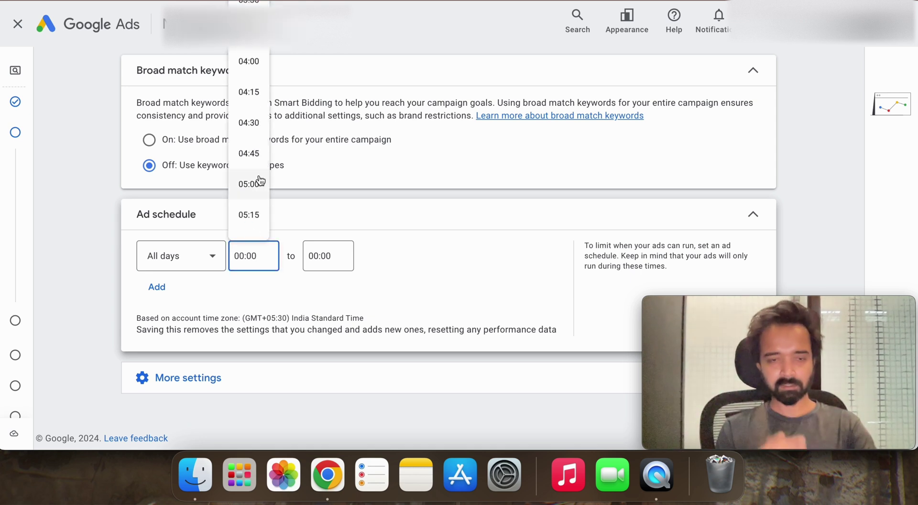
scroll(260, 181, down, 20)
click(259, 184)
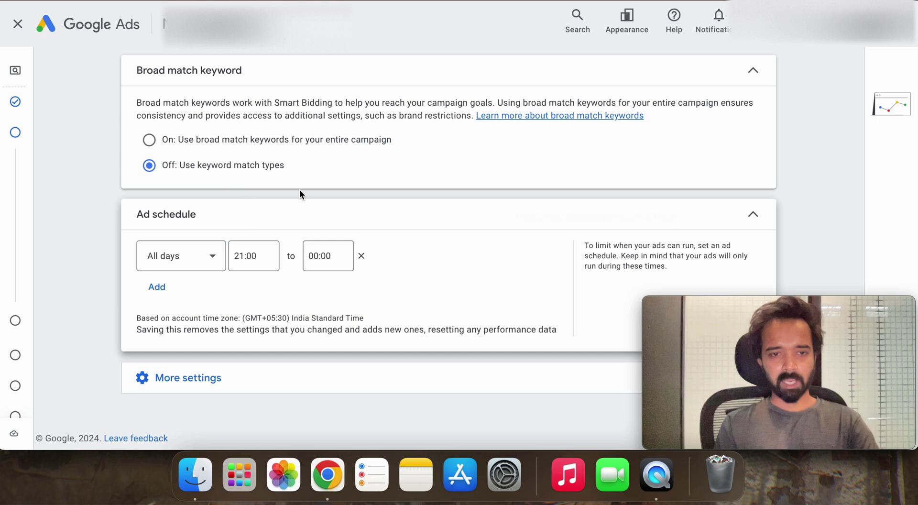
Step: Add a second schedule slot running from 00:00 to 06:00
click(157, 287)
click(253, 297)
scroll(258, 233, down, 6)
scroll(259, 232, up, 5)
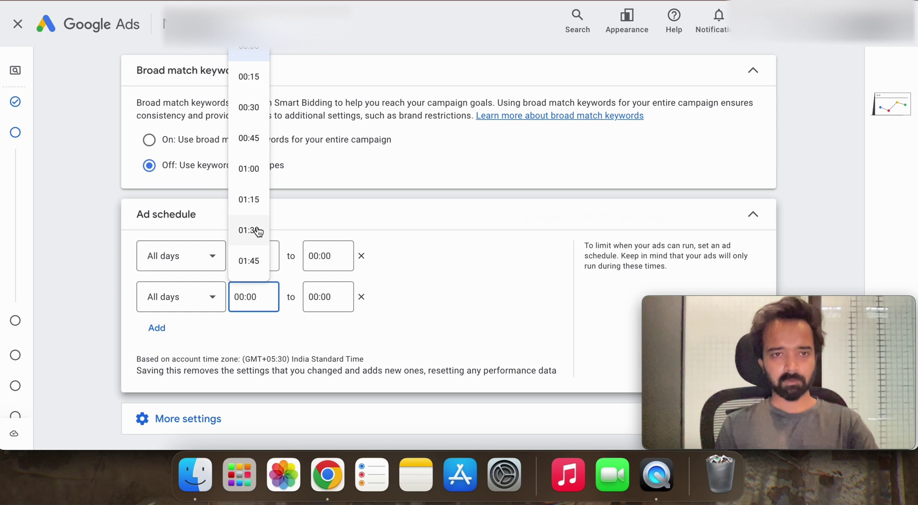
click(253, 58)
click(323, 296)
scroll(321, 198, down, 10)
scroll(319, 198, down, 3)
click(322, 180)
Step: Expand the remaining additional settings and continue to keyword and asset generation
scroll(344, 378, down, 2)
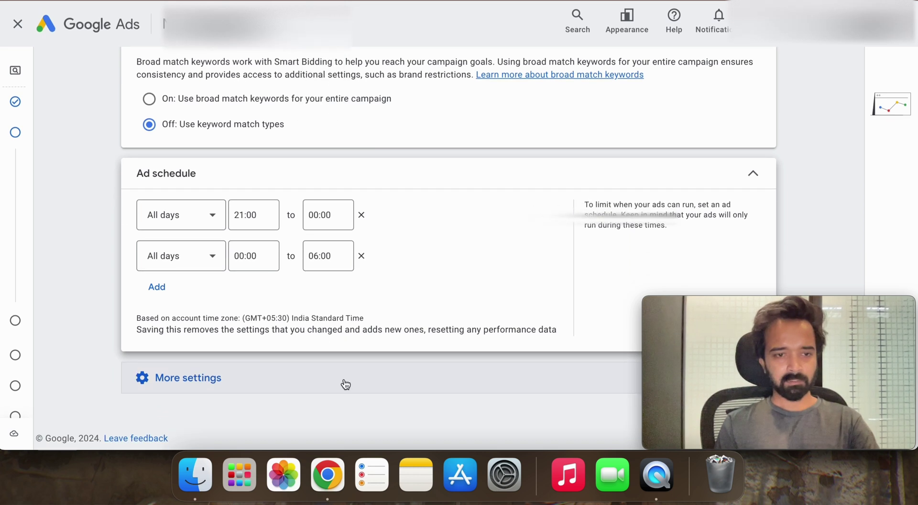
click(345, 384)
scroll(320, 389, down, 3)
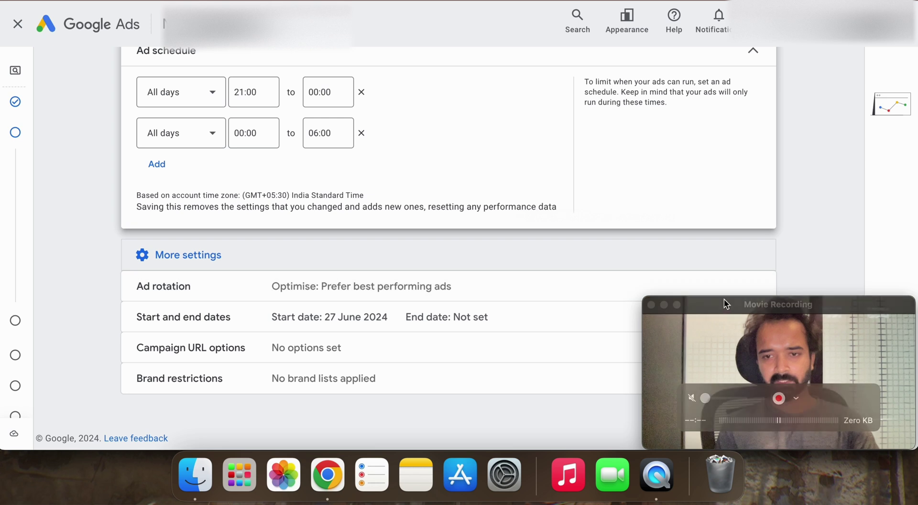
drag(724, 303, 499, 303)
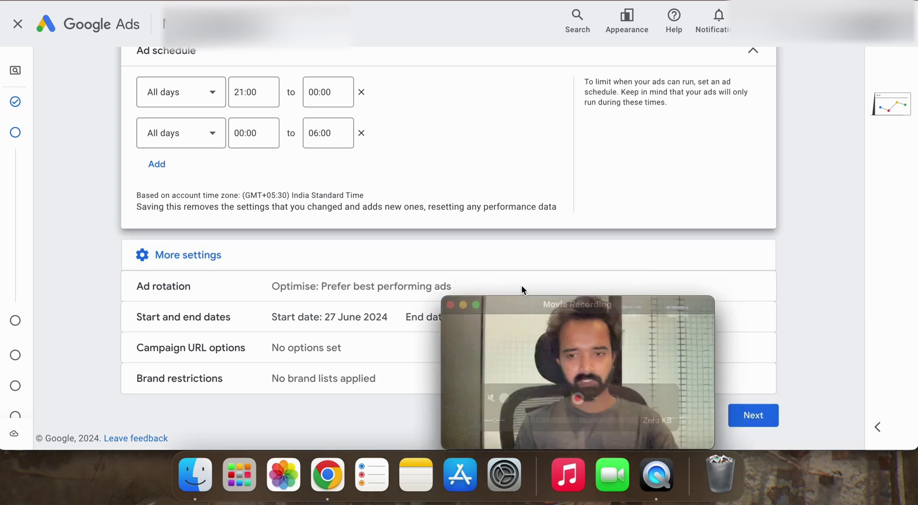
click(750, 416)
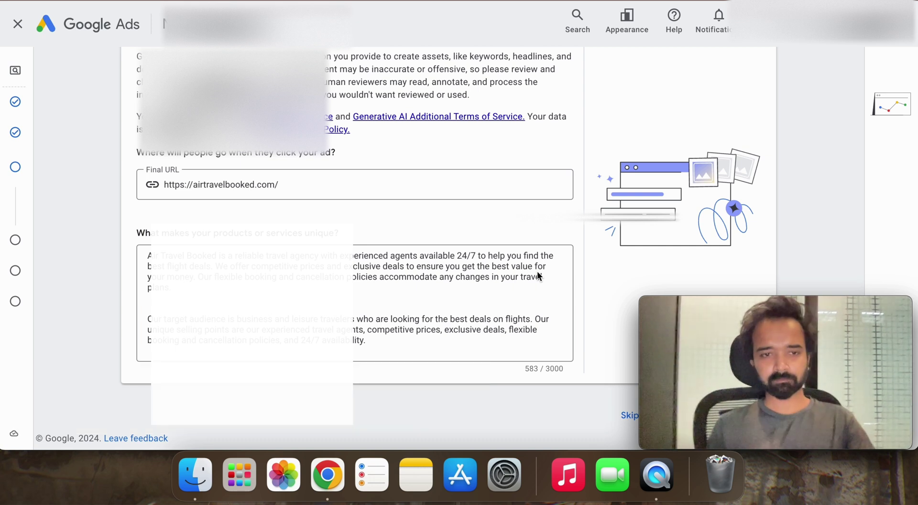
Step: Scroll through the keyword and asset generation page to review the Final URL and business description
scroll(537, 271, up, 3)
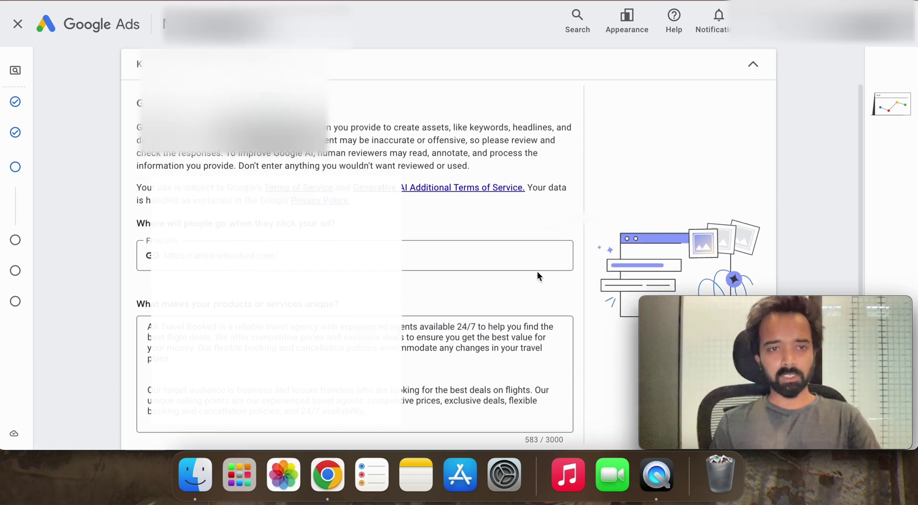
scroll(538, 270, down, 3)
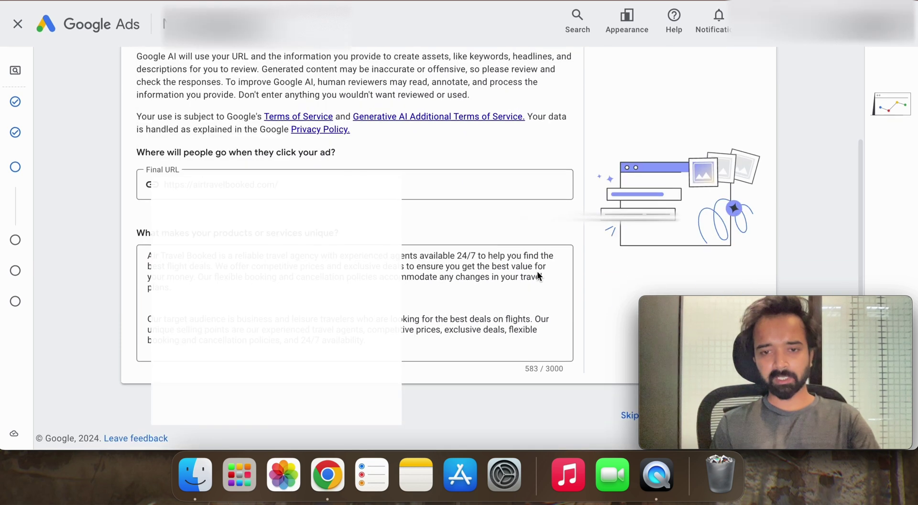
scroll(538, 270, up, 4)
scroll(538, 272, down, 2)
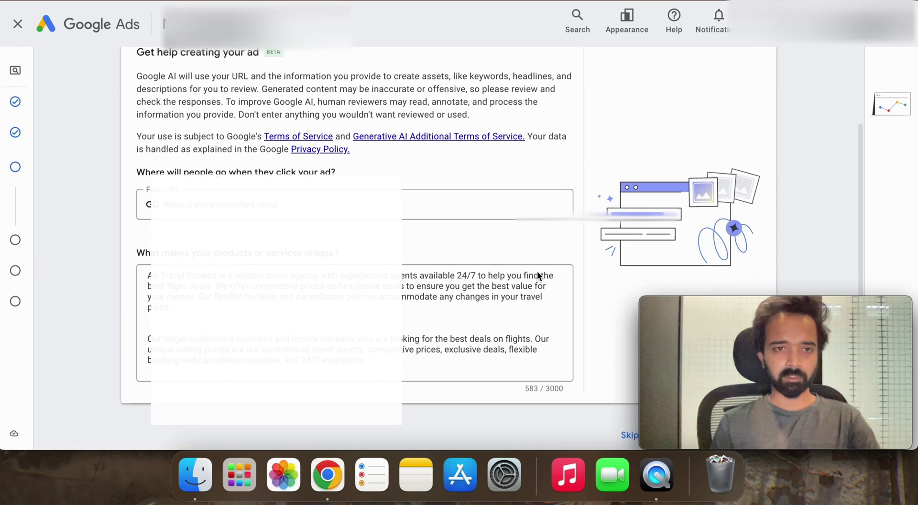
scroll(538, 272, up, 3)
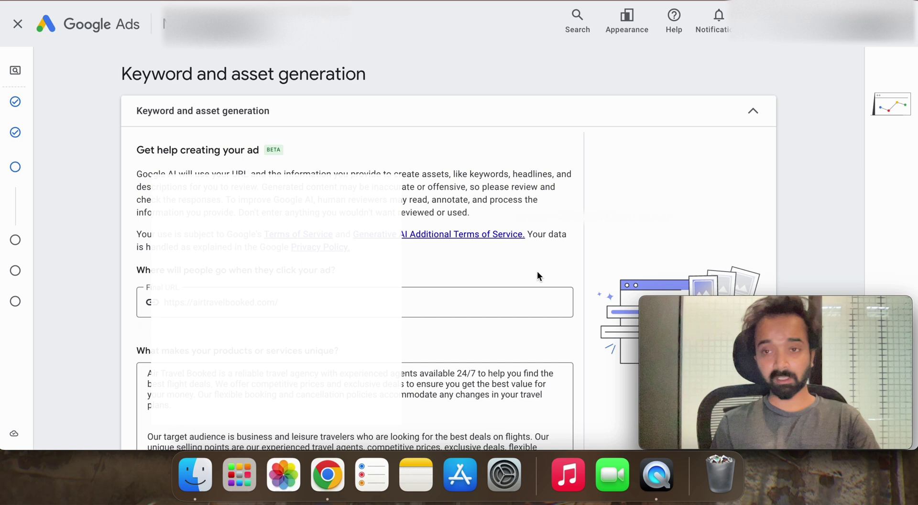
scroll(538, 272, down, 1)
scroll(538, 272, down, 4)
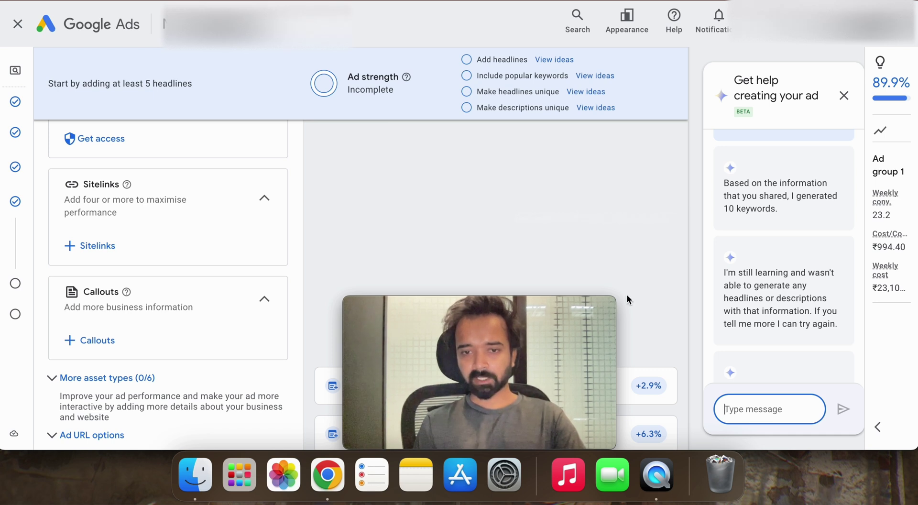
Step: Set the ad's display path to airtravelbooked.com/bookings/changes
drag(526, 304, 822, 304)
scroll(447, 250, up, 10)
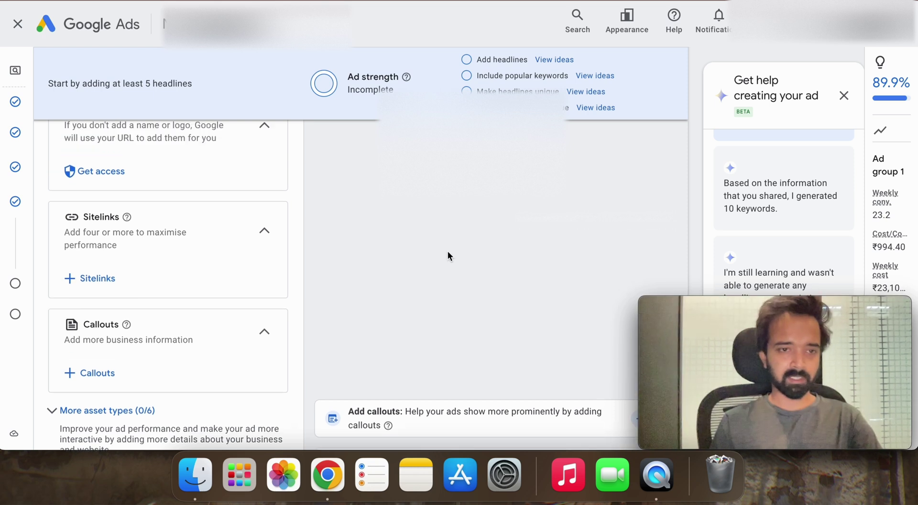
scroll(447, 251, up, 10)
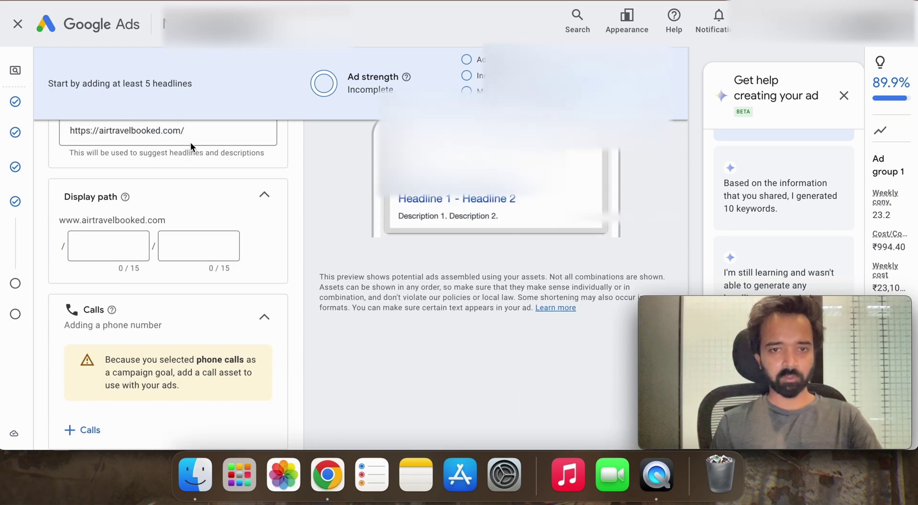
scroll(239, 213, down, 2)
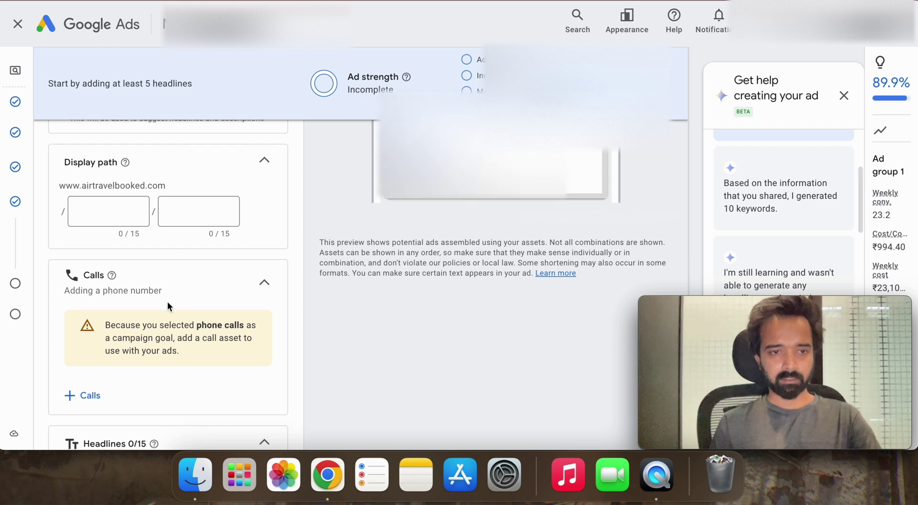
scroll(167, 301, down, 1)
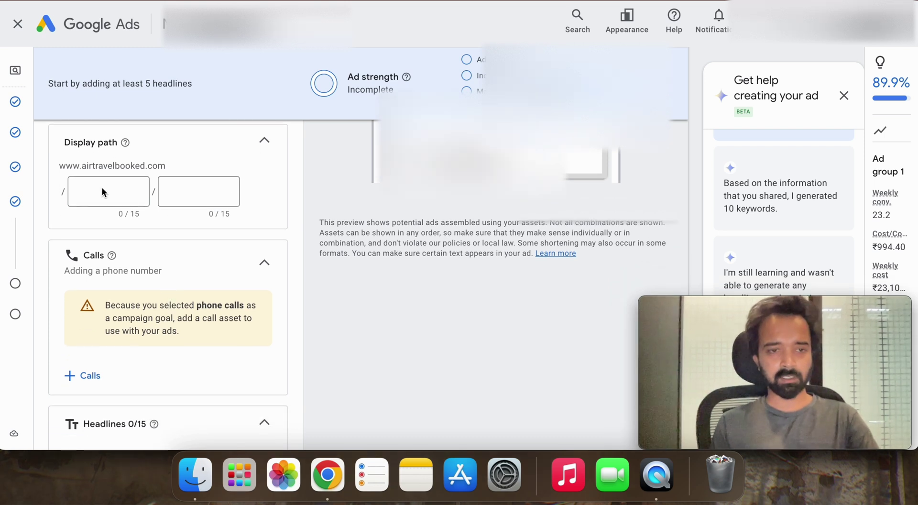
click(125, 193)
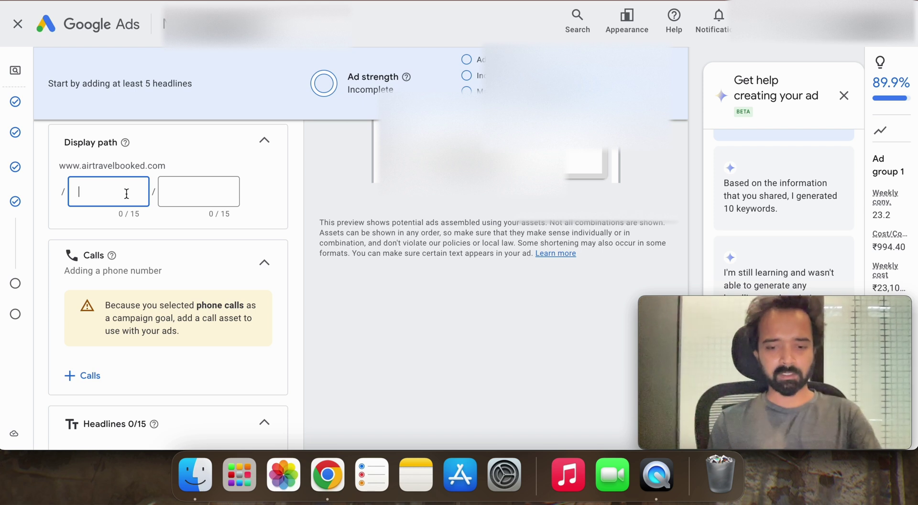
text(bookings)
key(Tab)
text(changes)
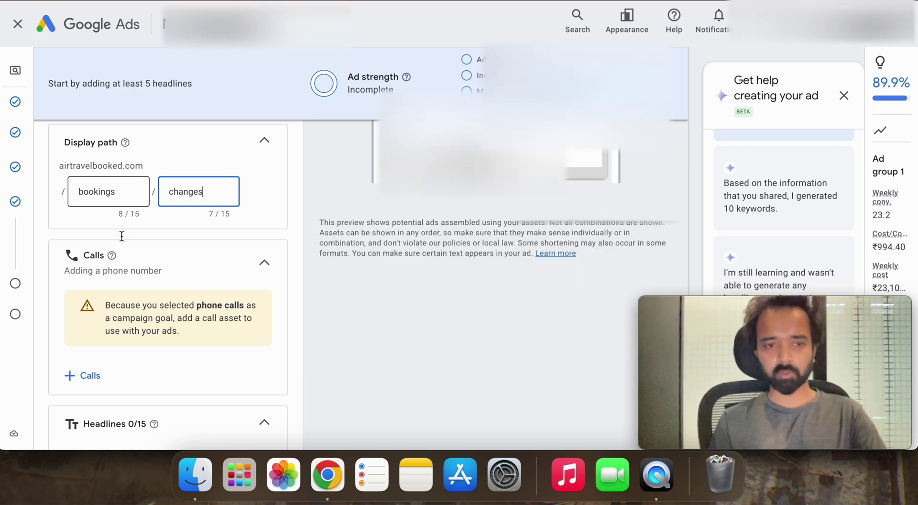
Step: Add a call asset with the phone number copied from the WordPress header code
scroll(122, 236, down, 3)
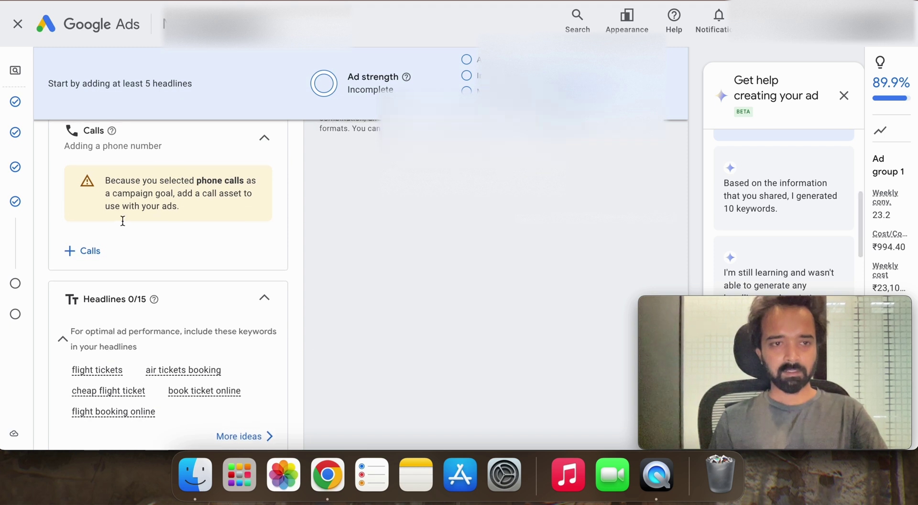
click(90, 251)
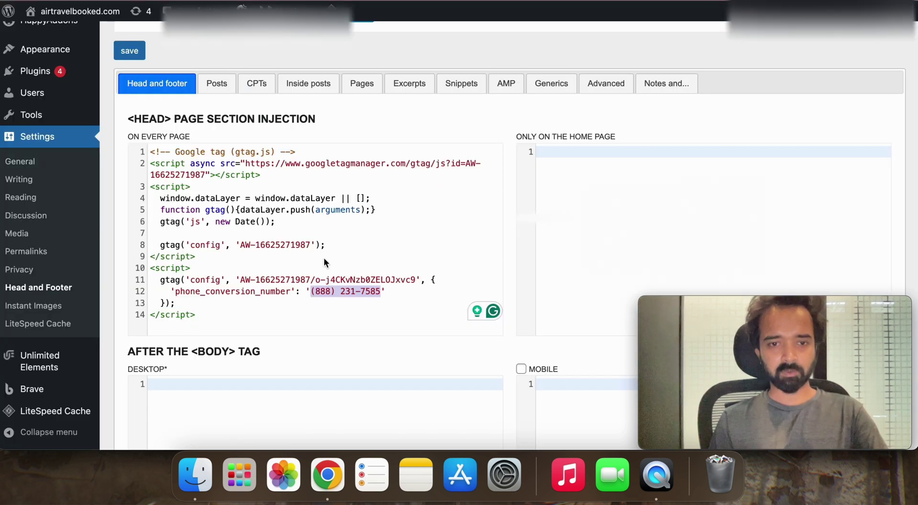
right_click(329, 291)
click(367, 167)
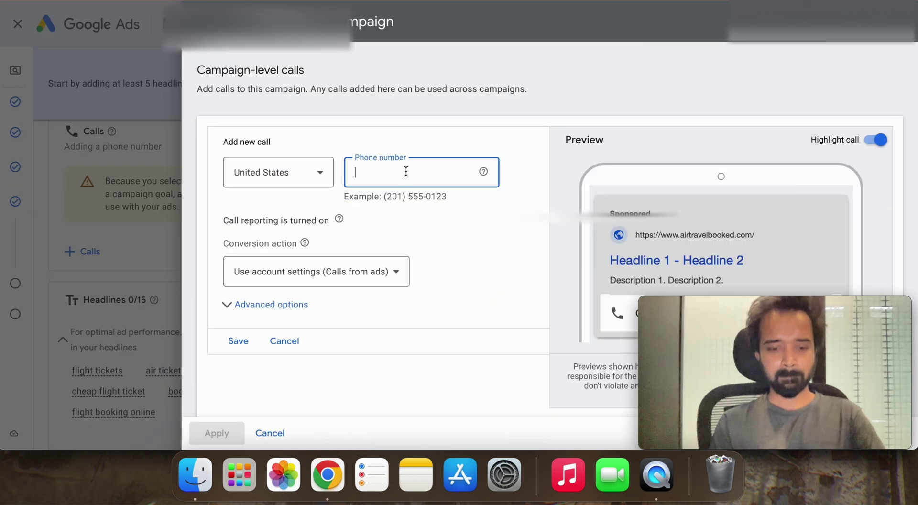
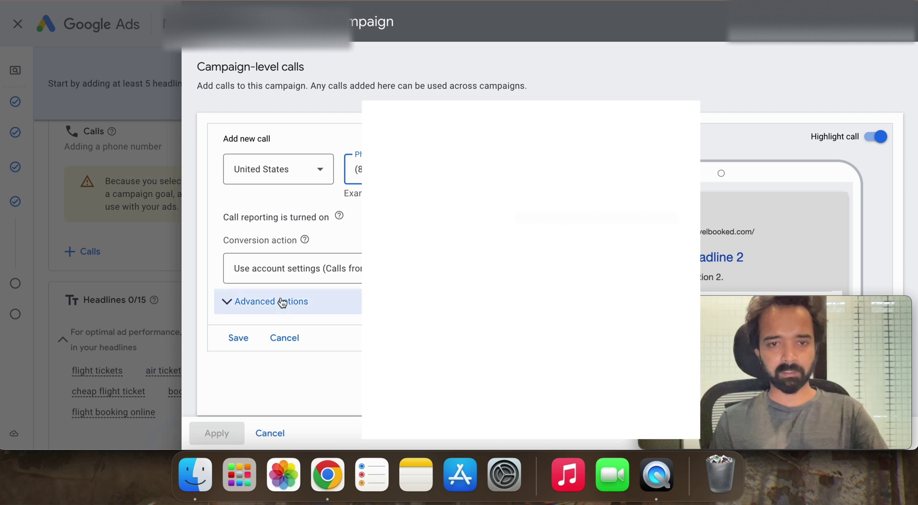
Step: Keep the conversion action at account settings and apply the saved call to the campaign
click(311, 274)
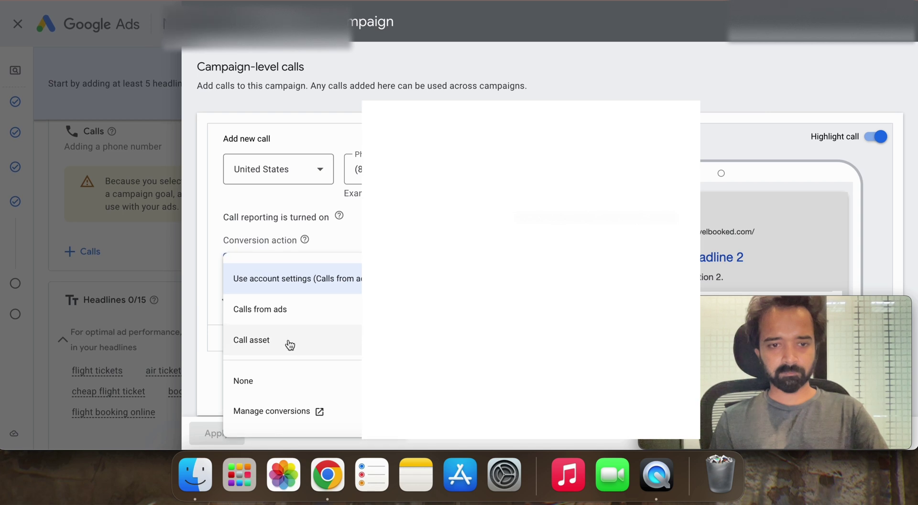
key(Escape)
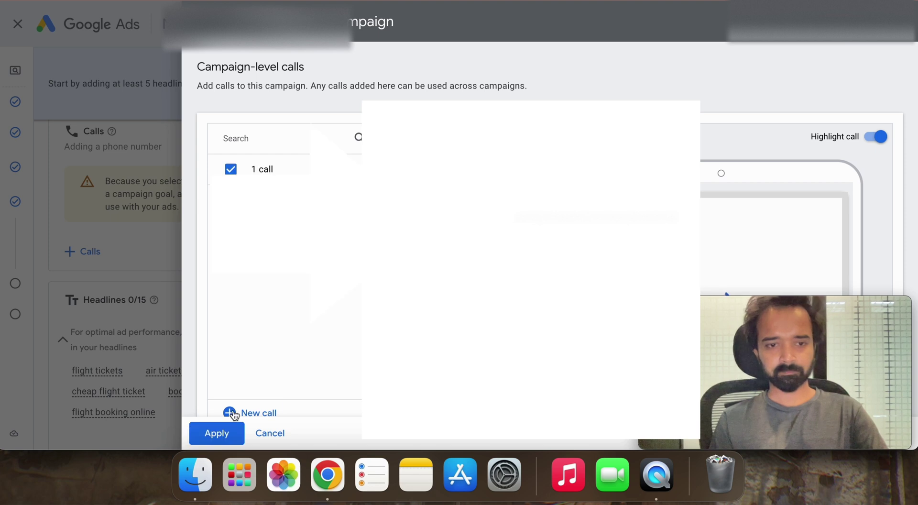
click(223, 433)
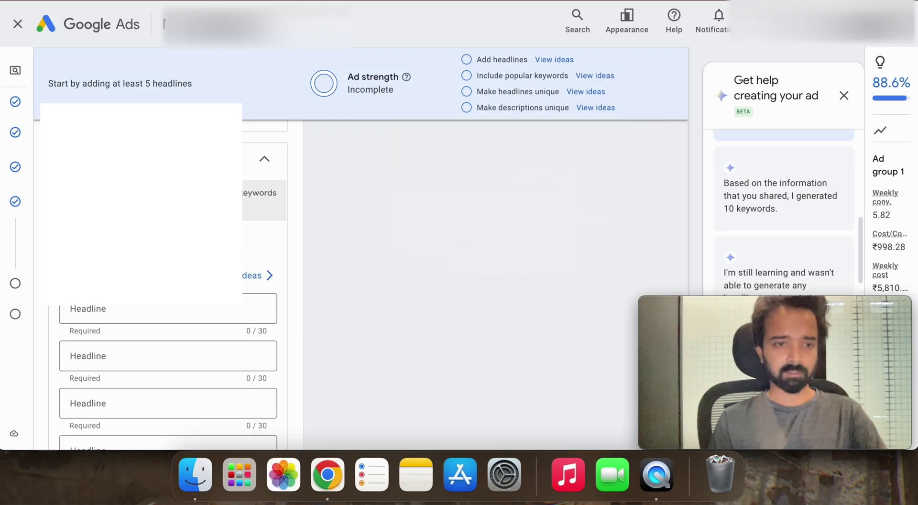
Step: Write the first headline 'Flight Changes & Cancellation'
click(187, 200)
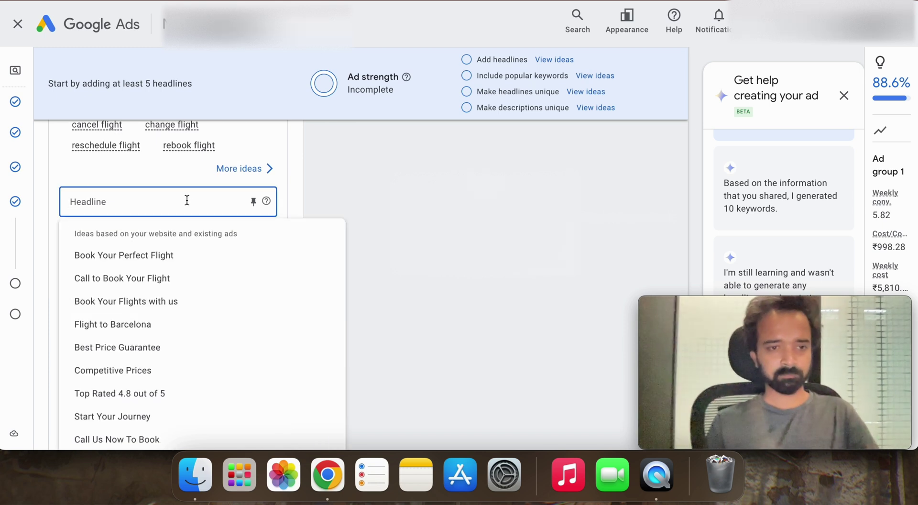
click(362, 206)
click(175, 201)
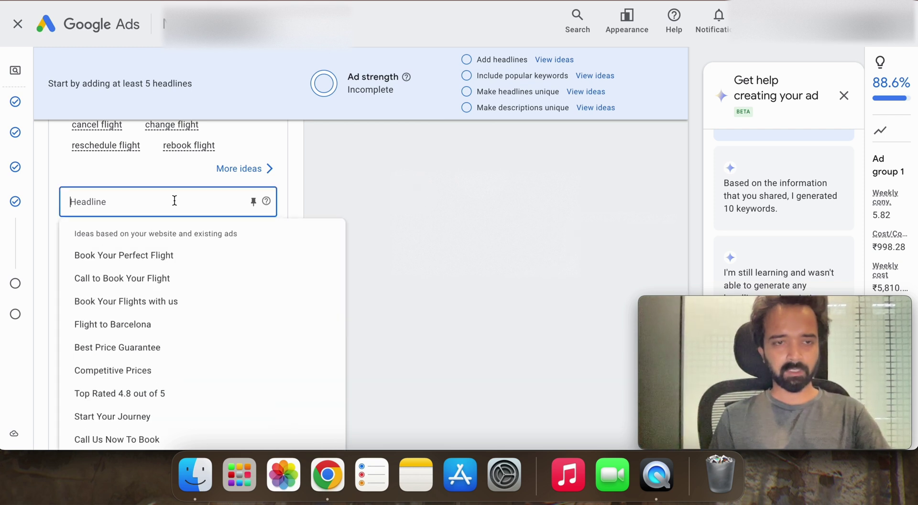
key(Escape)
click(175, 211)
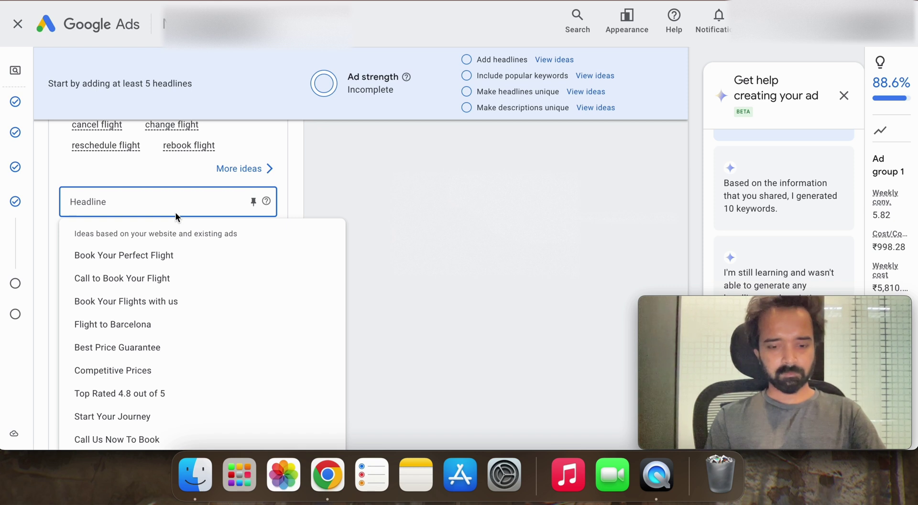
text(Flight )
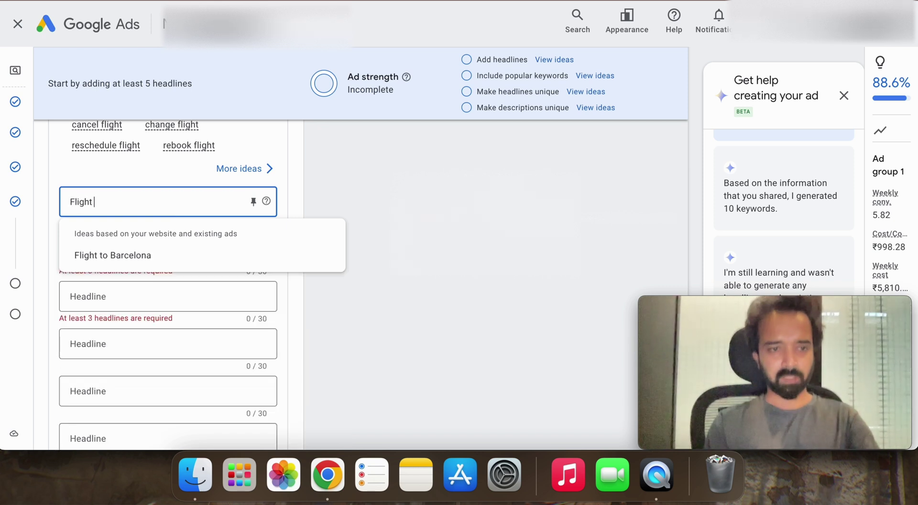
text(Changes )
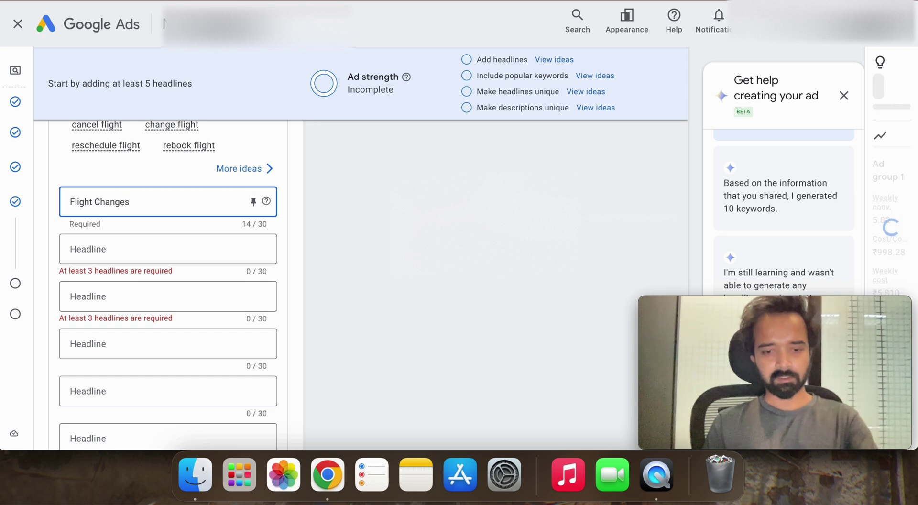
text(& Can)
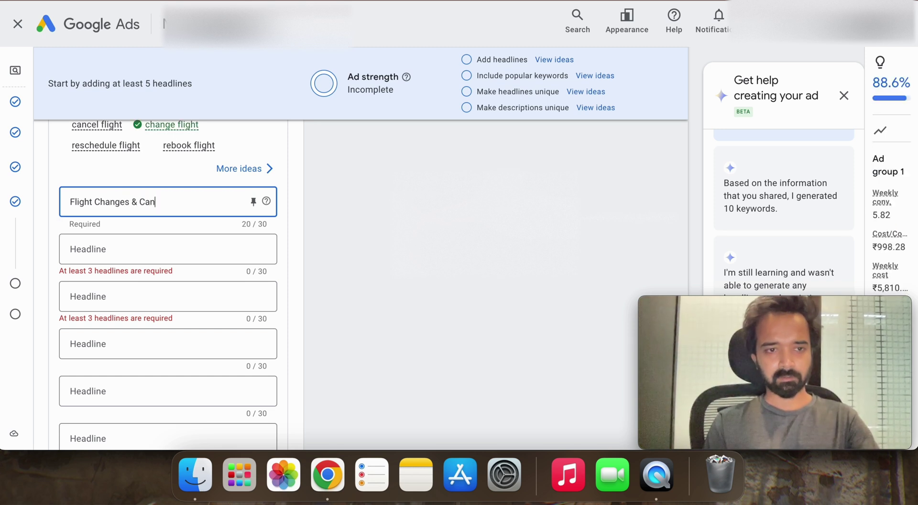
text(cellation)
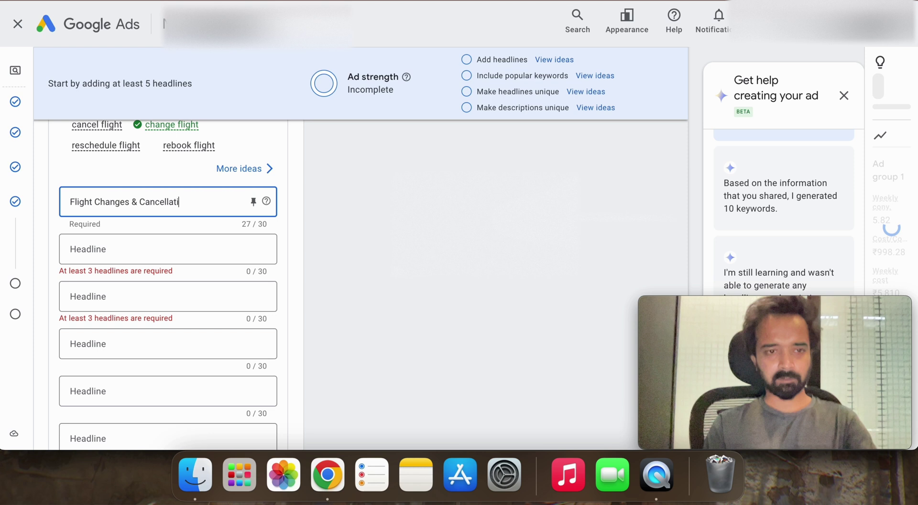
Step: Add headlines 'Our Team Is Ready to Help 24/7' and 'Call For Assistance'
click(148, 253)
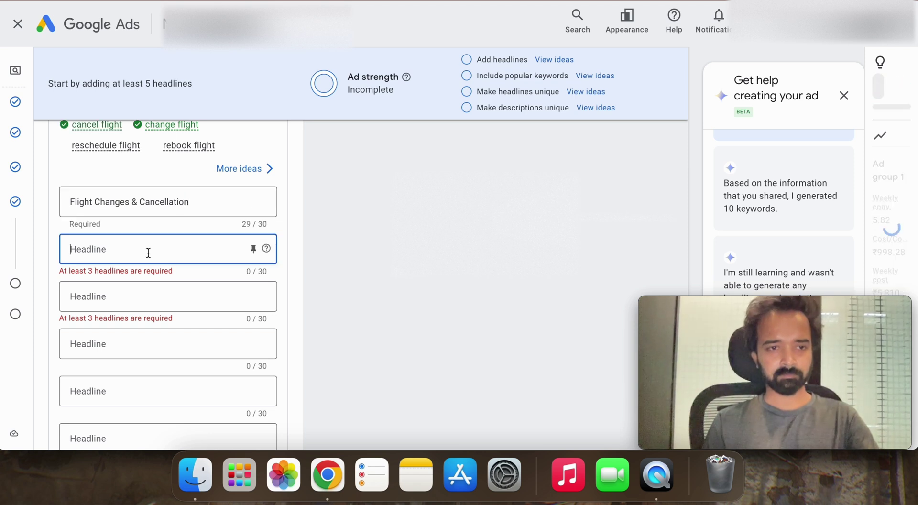
text(24)
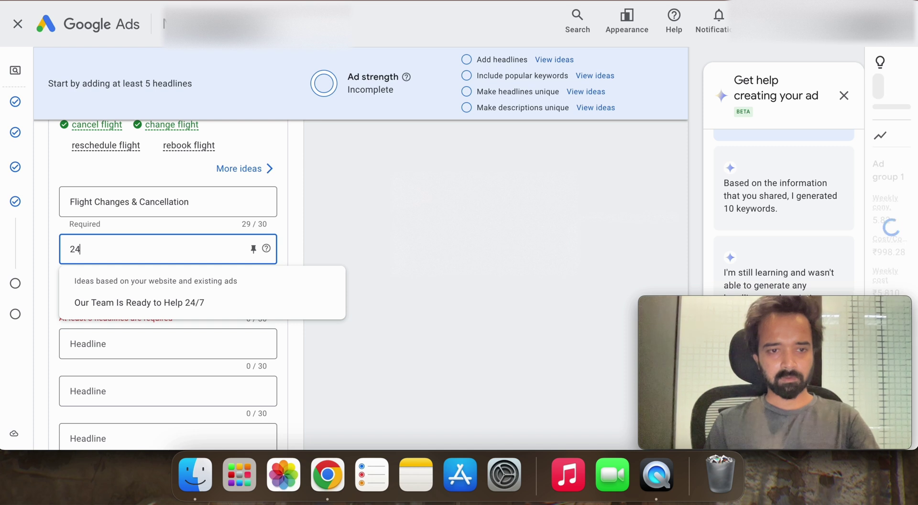
click(160, 300)
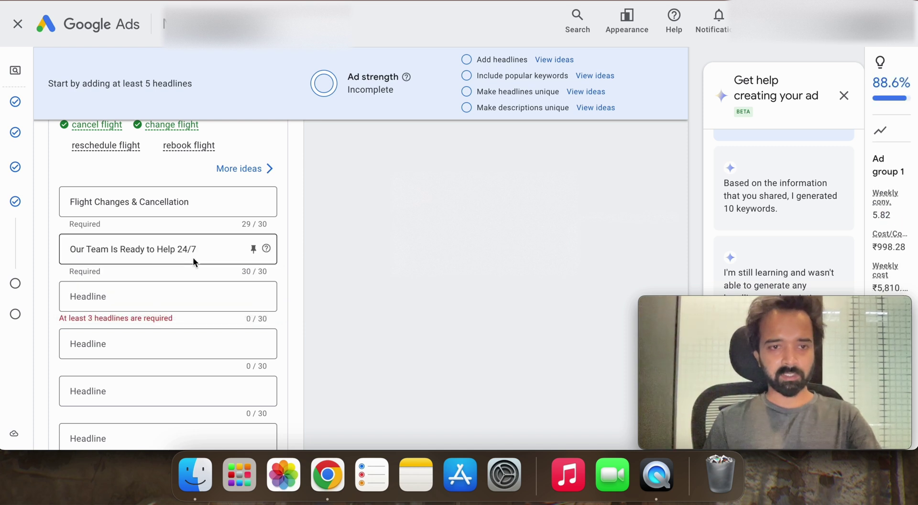
click(155, 296)
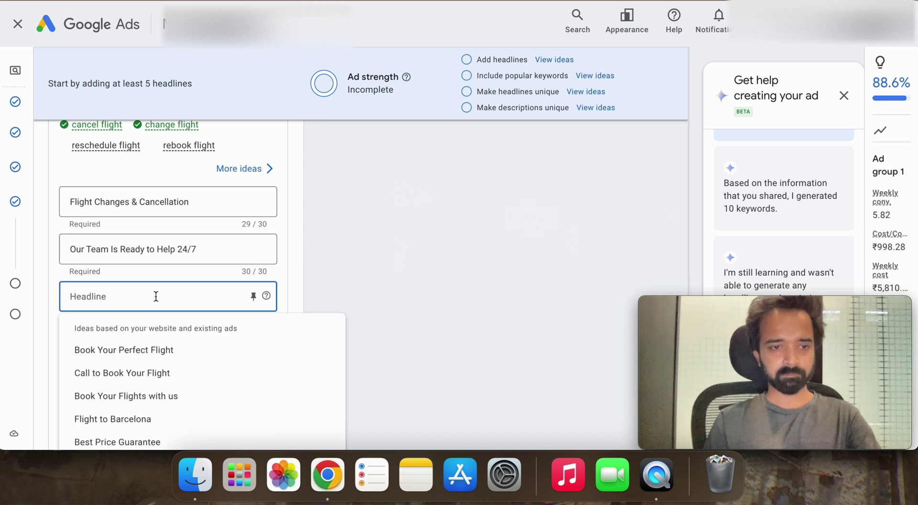
text(Call For Assistance)
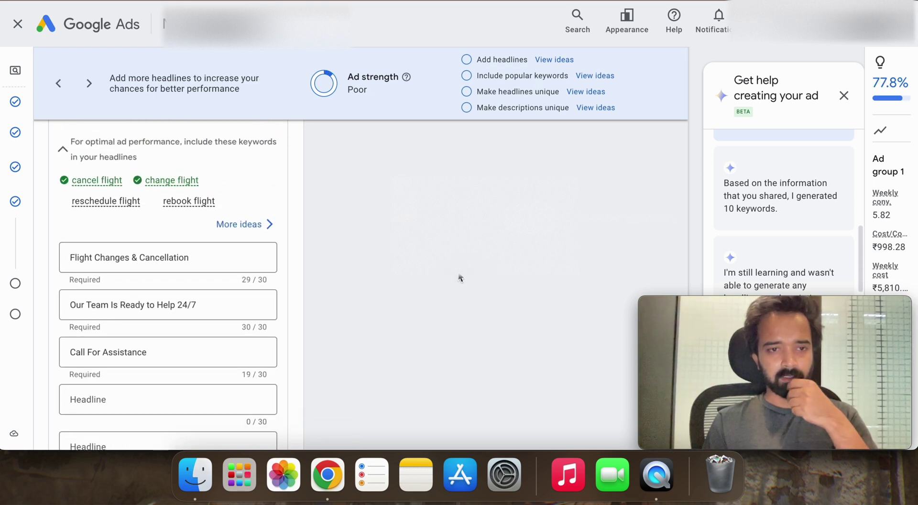
Step: Add the headline 'Plan Changes? No Worries'
scroll(460, 277, down, 3)
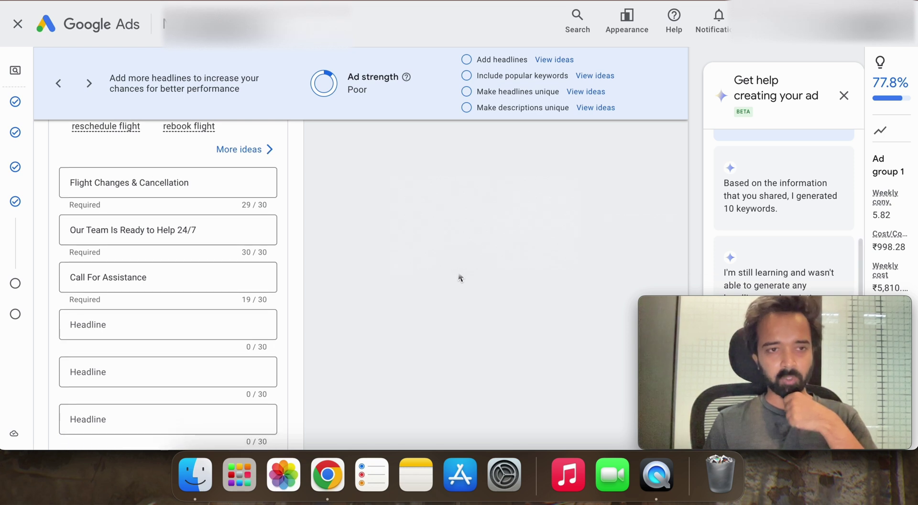
click(142, 337)
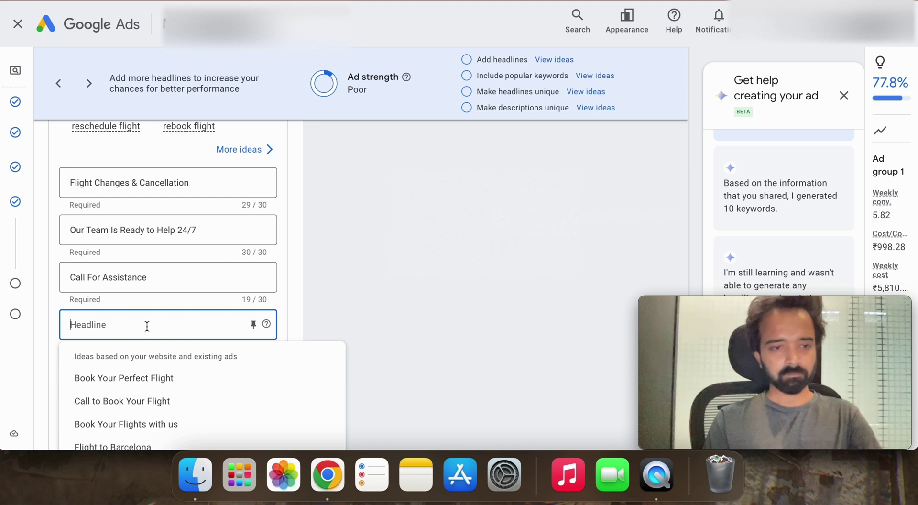
text(Plan Ch)
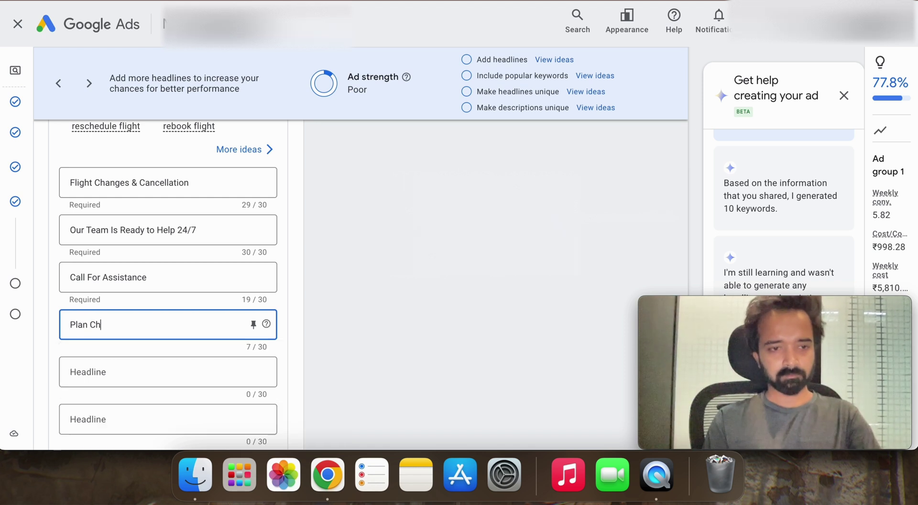
text(anges? No W)
key(BackSpace)
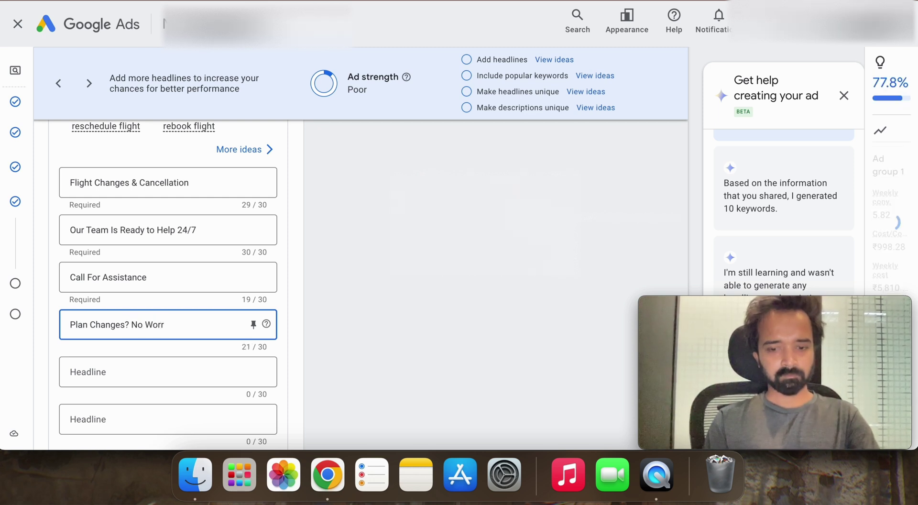
text(ies)
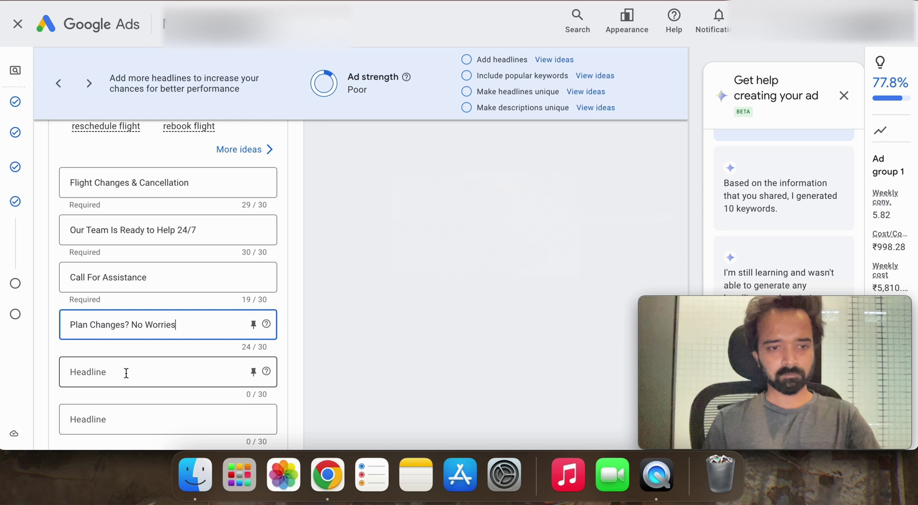
Step: Add the headline 'Easily Modify Bookings'
click(127, 373)
text(Eas)
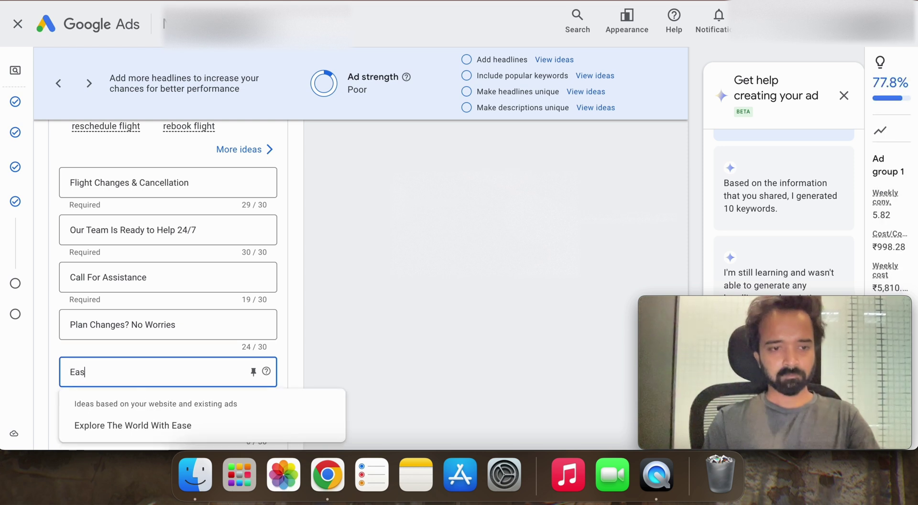
text(y Changes)
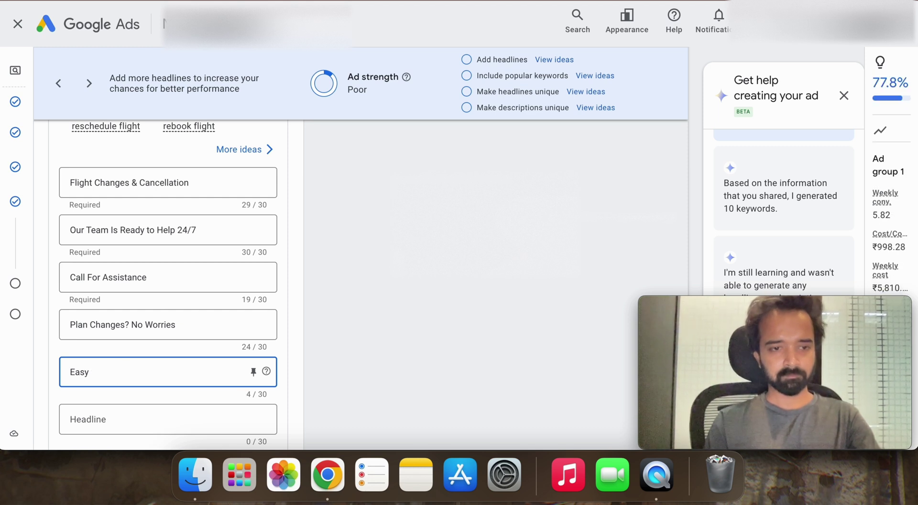
text(ght)
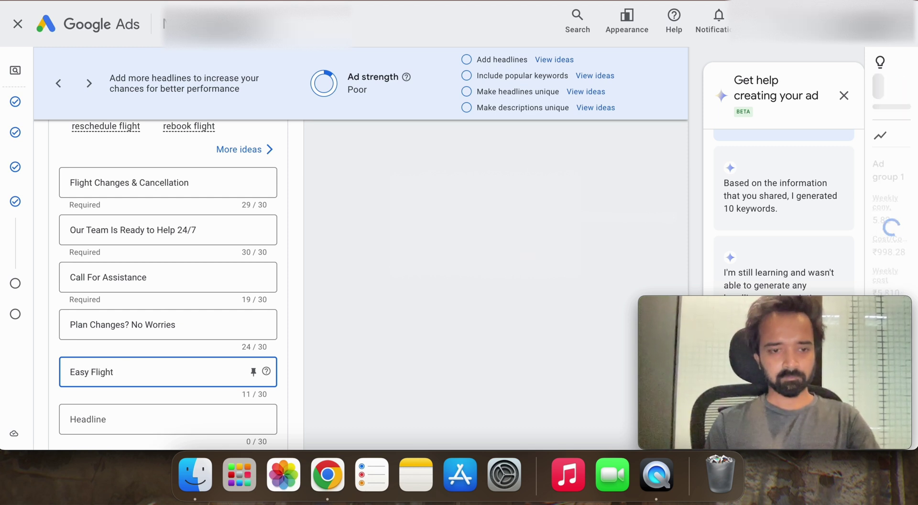
key(BackSpace)
key(BackSpace)
key(BackSpace)
key(BackSpace)
key(BackSpace)
key(BackSpace)
key(BackSpace)
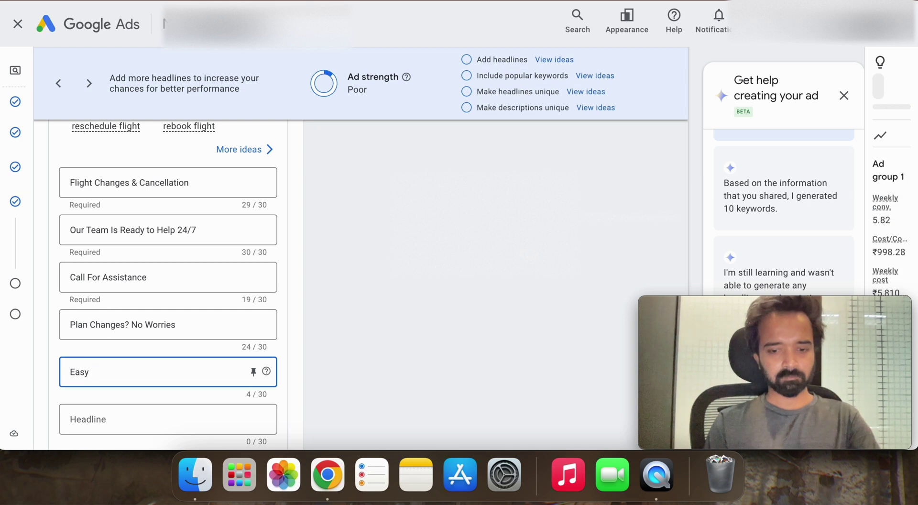
key(BackSpace)
text(ily)
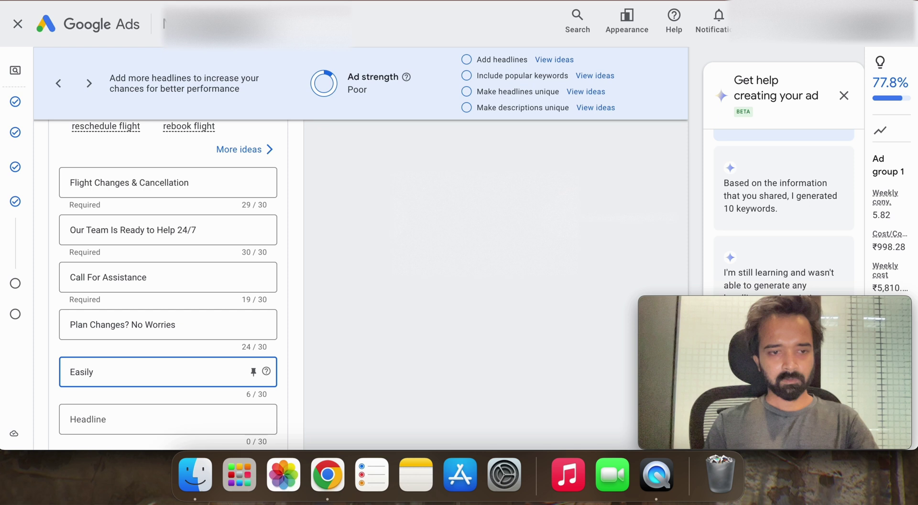
text( Modify Bo)
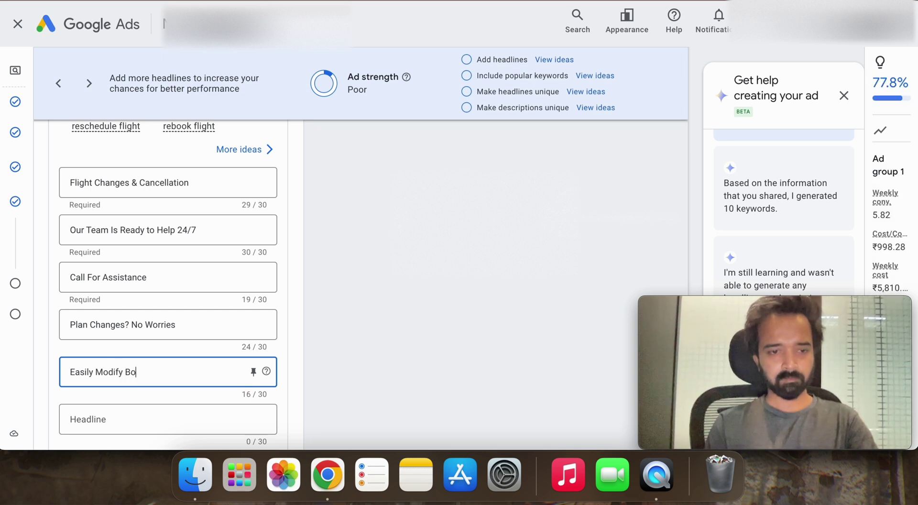
text(okings)
scroll(341, 271, down, 10)
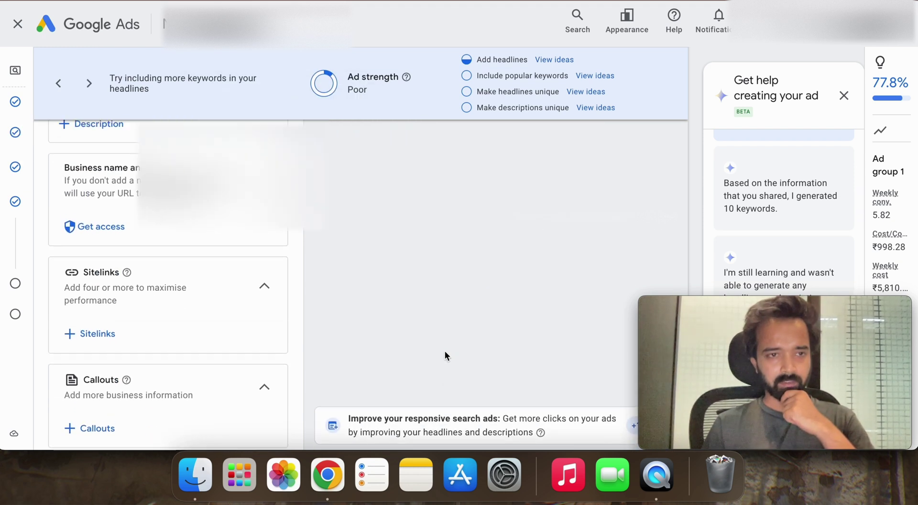
Step: Open the campaign-level callouts form, then close it and scroll through the ad preview
click(96, 302)
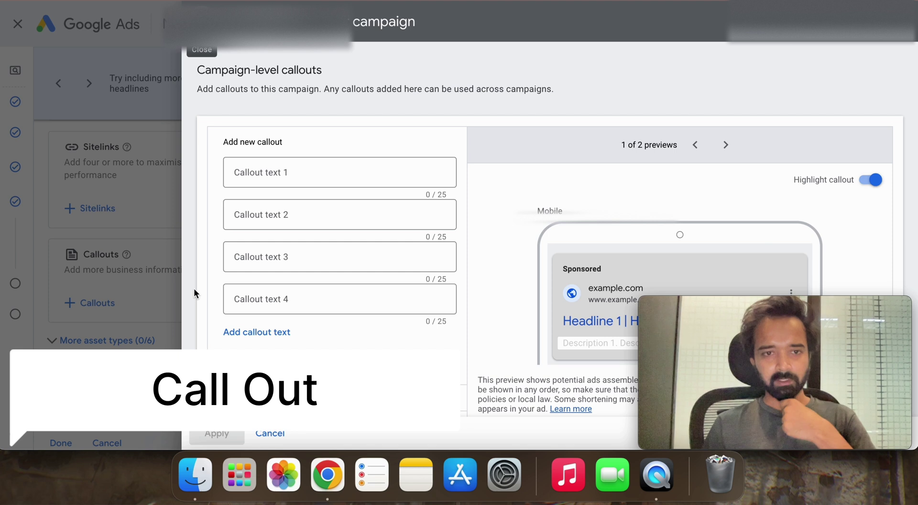
click(282, 184)
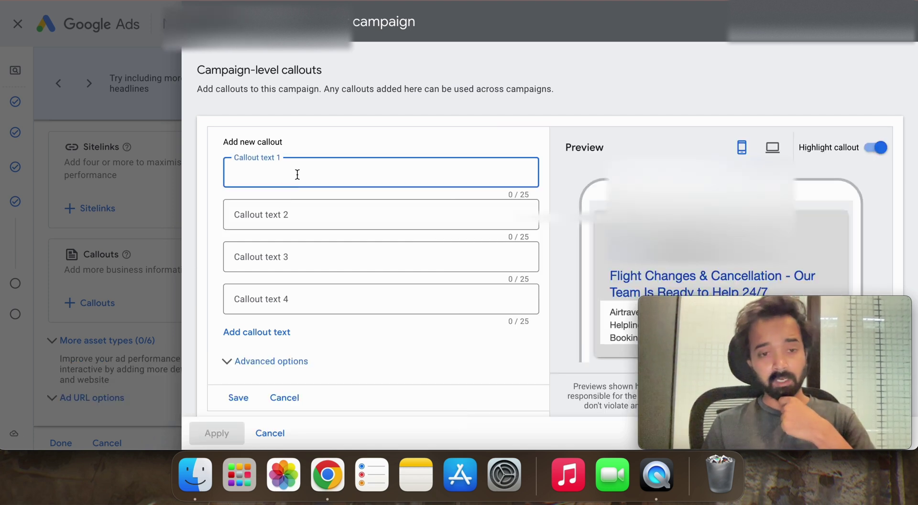
scroll(239, 241, down, 1)
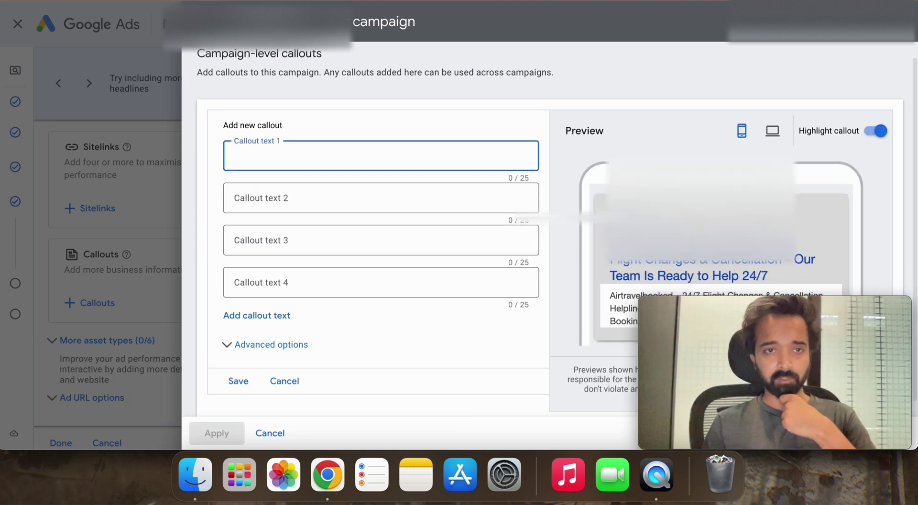
click(165, 190)
scroll(158, 220, up, 10)
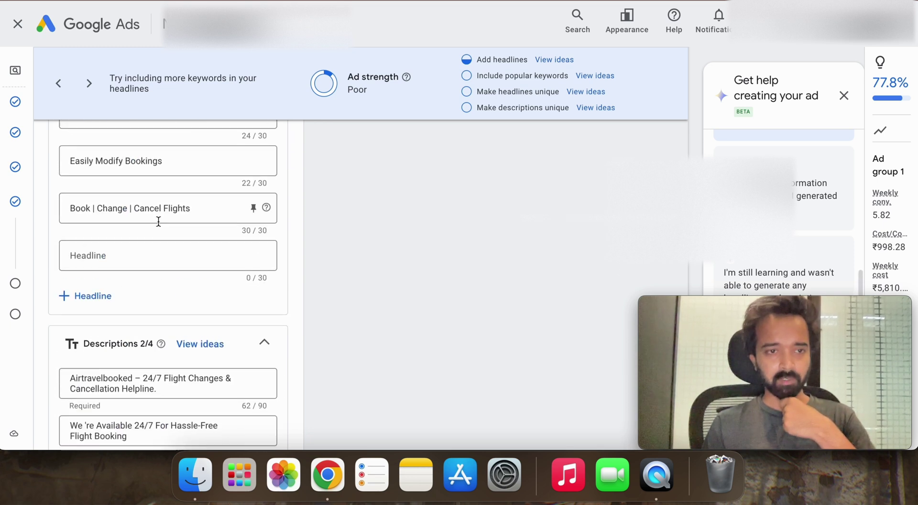
scroll(158, 220, up, 10)
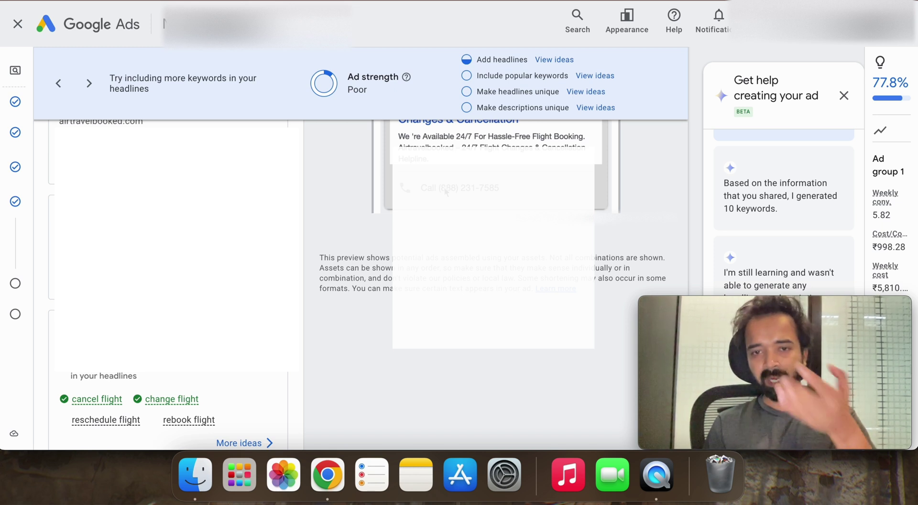
scroll(455, 201, up, 1)
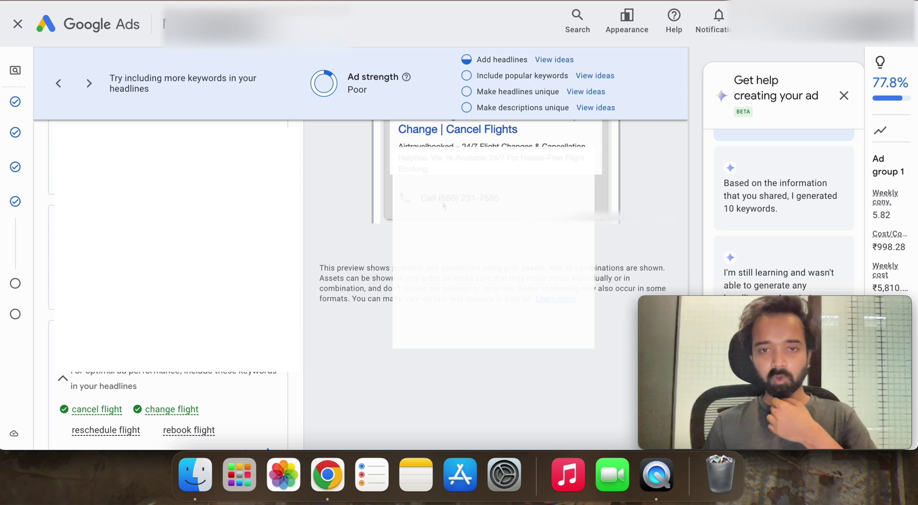
scroll(449, 186, down, 2)
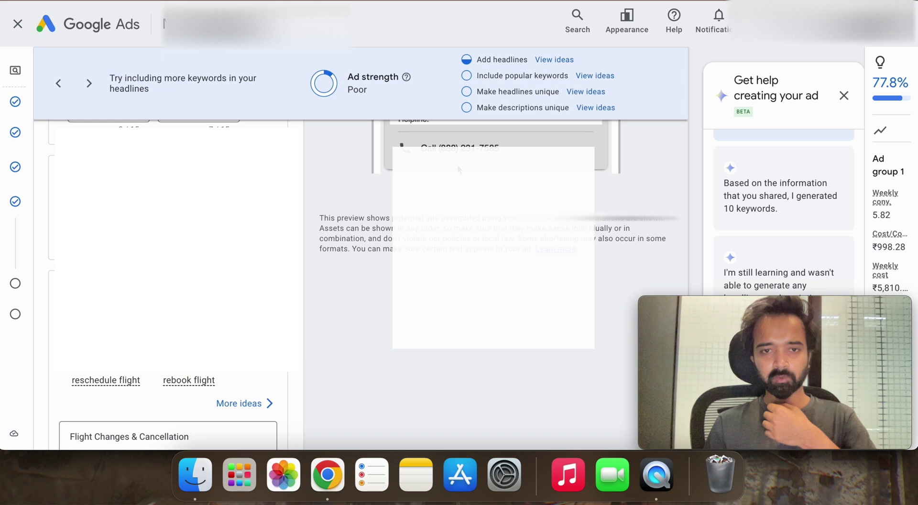
scroll(457, 164, down, 10)
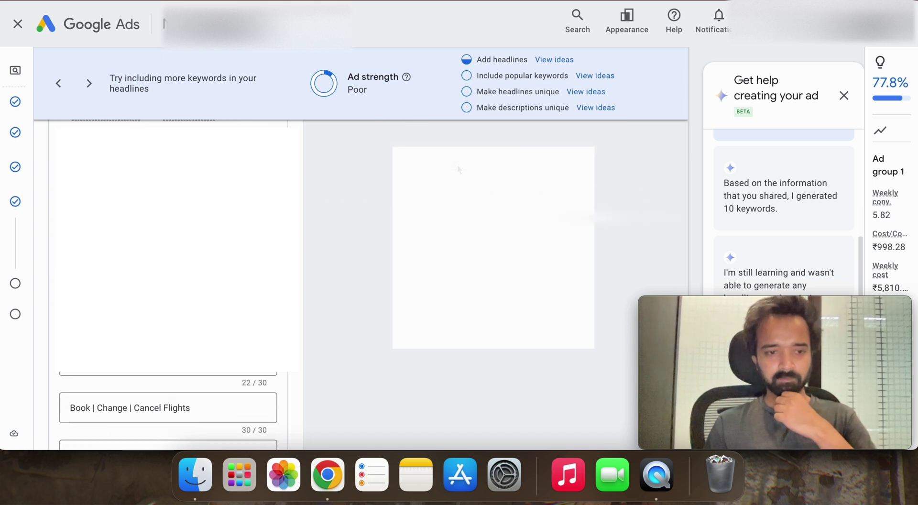
scroll(457, 164, down, 4)
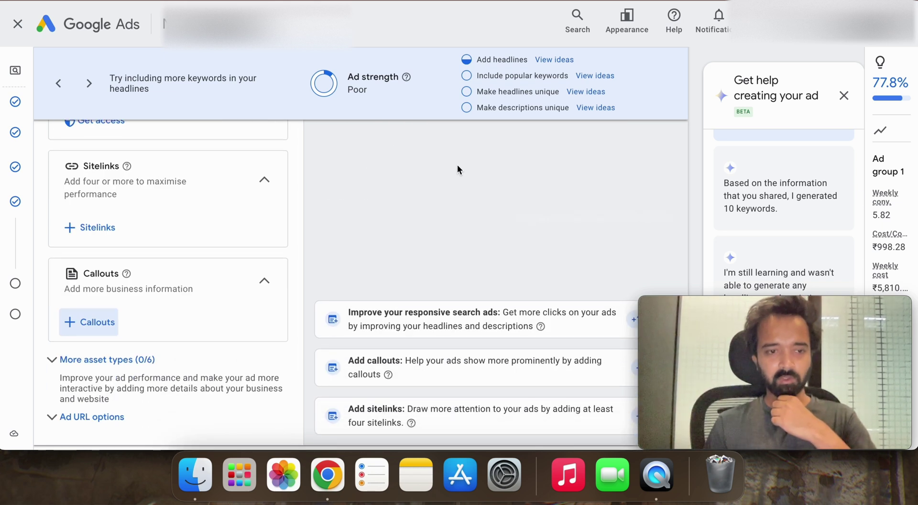
Step: Reopen the campaign callouts form and enter '24/7 Available' and 'Best Airline Support' as callouts one and two
click(100, 291)
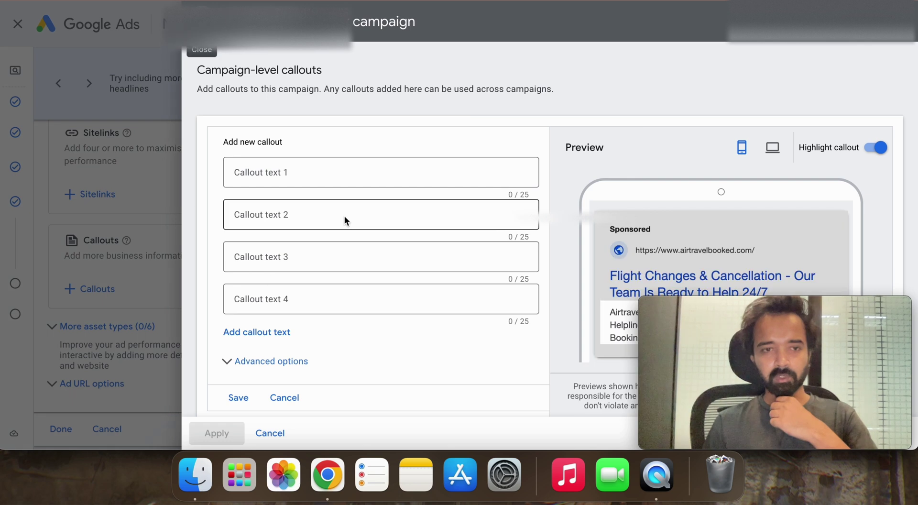
click(347, 180)
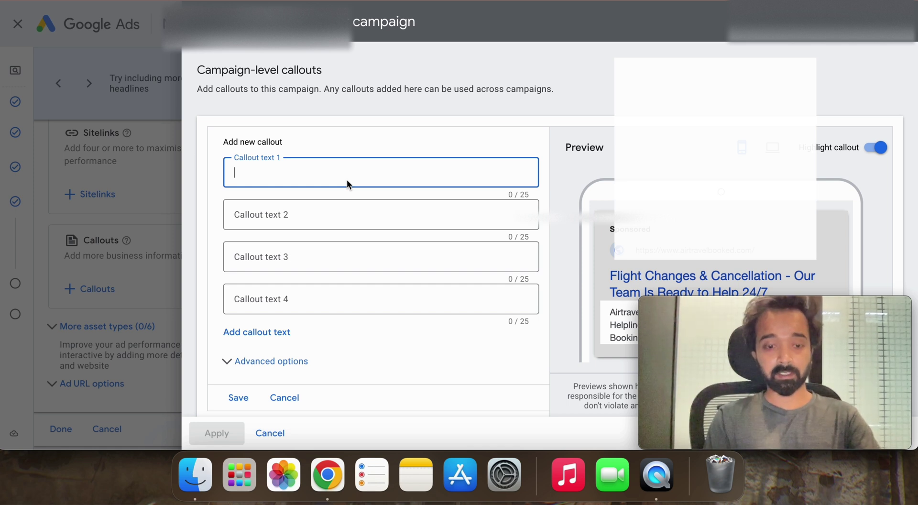
text(24/7 Avail)
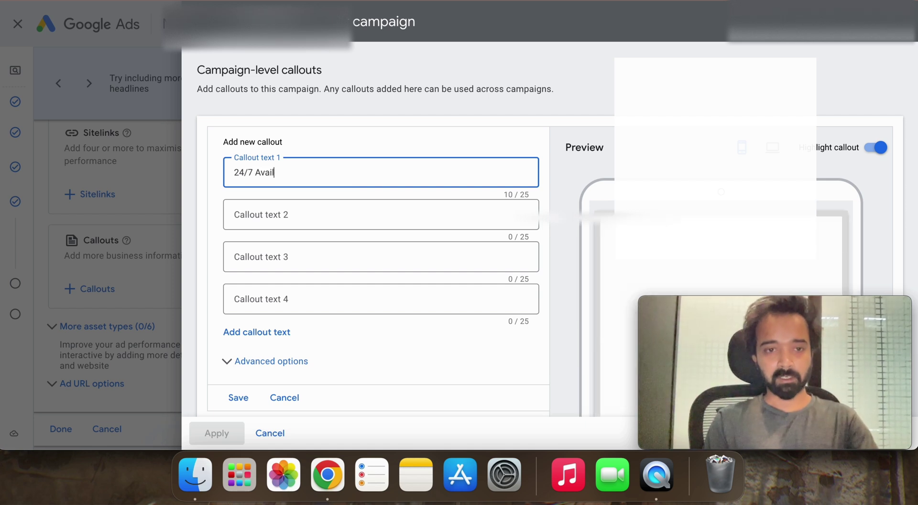
text(able)
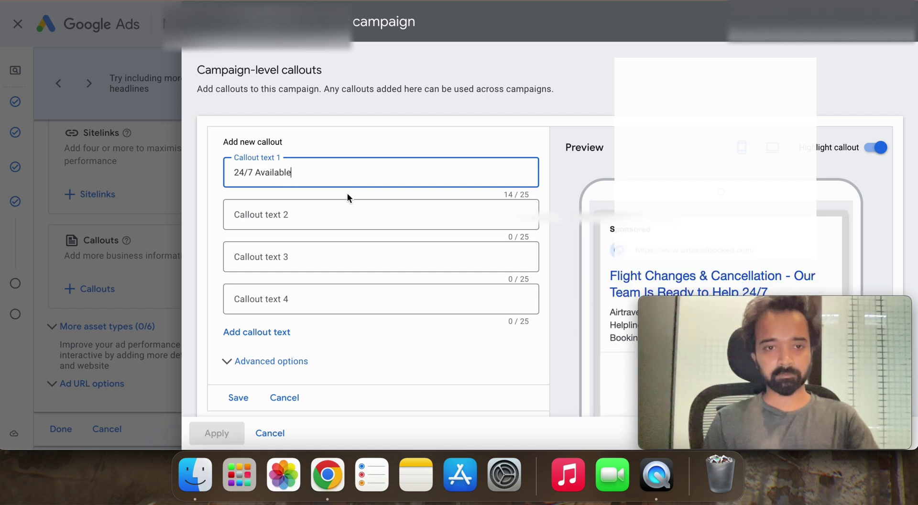
click(344, 212)
text(Best)
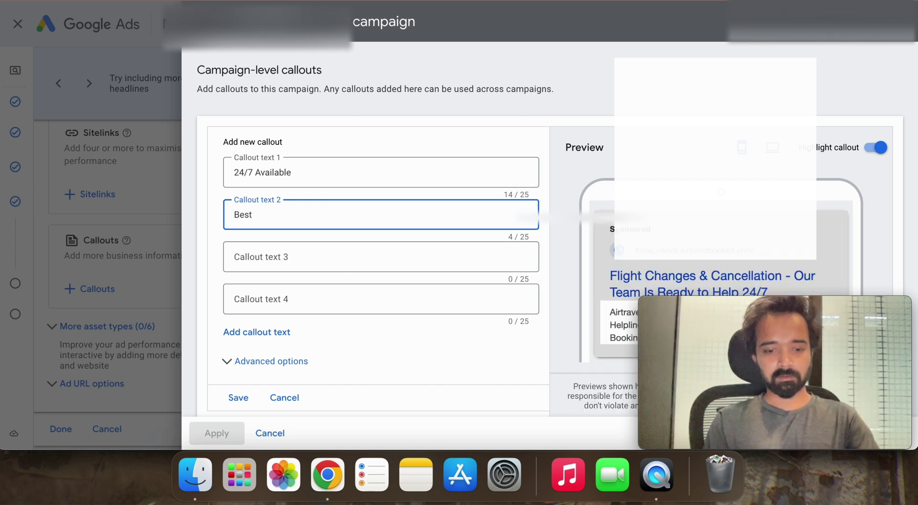
text( Airline Support)
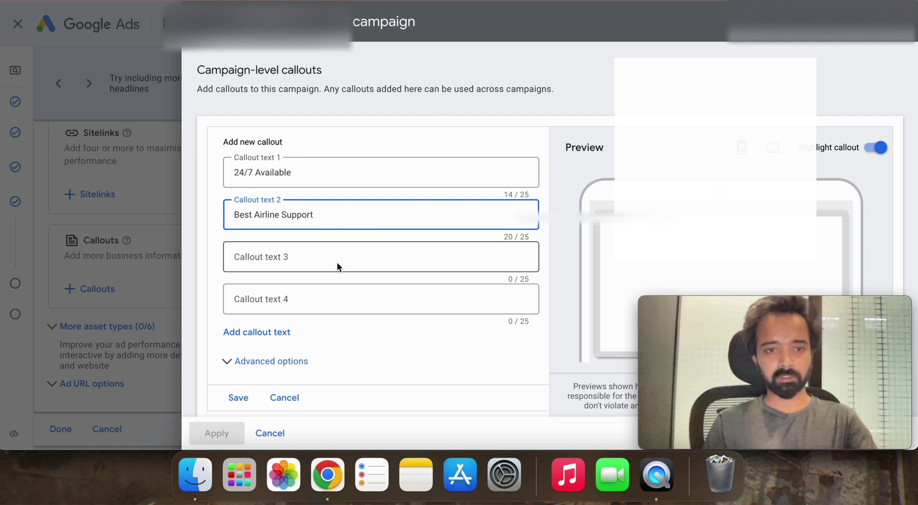
Step: Write the third callout as 'Flight Change & Cancel', trimming it to fit the 25-character limit
click(336, 262)
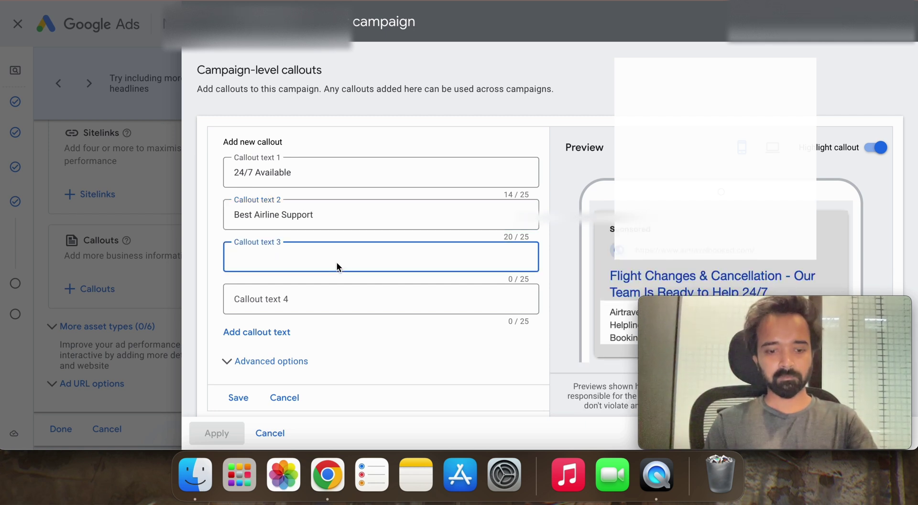
text(FLigh)
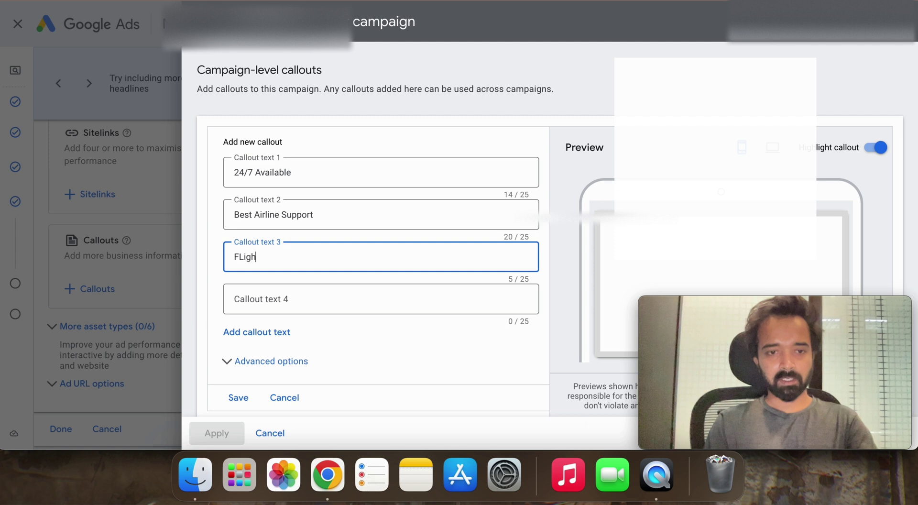
key(BackSpace)
key(BackSpace)
text(light Changes)
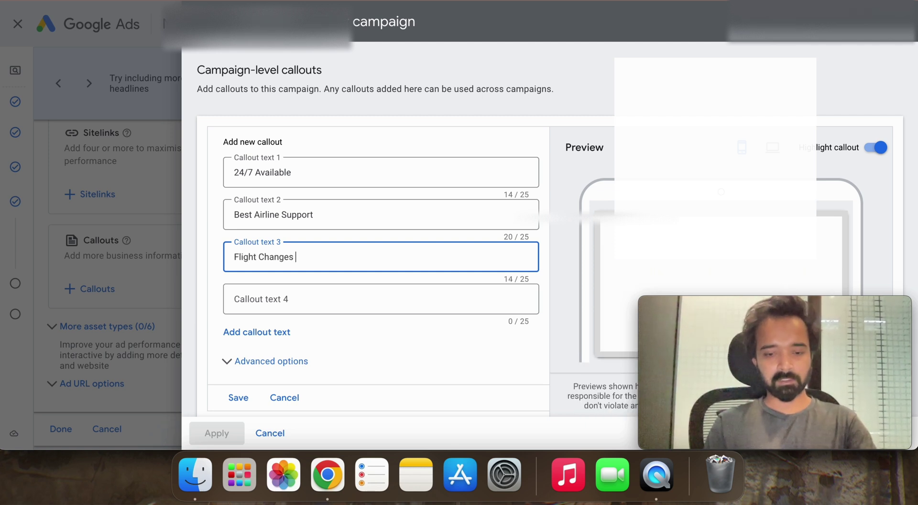
text( & Cancellation)
key(BackSpace)
key(BackSpace)
key(BackSpace)
key(BackSpace)
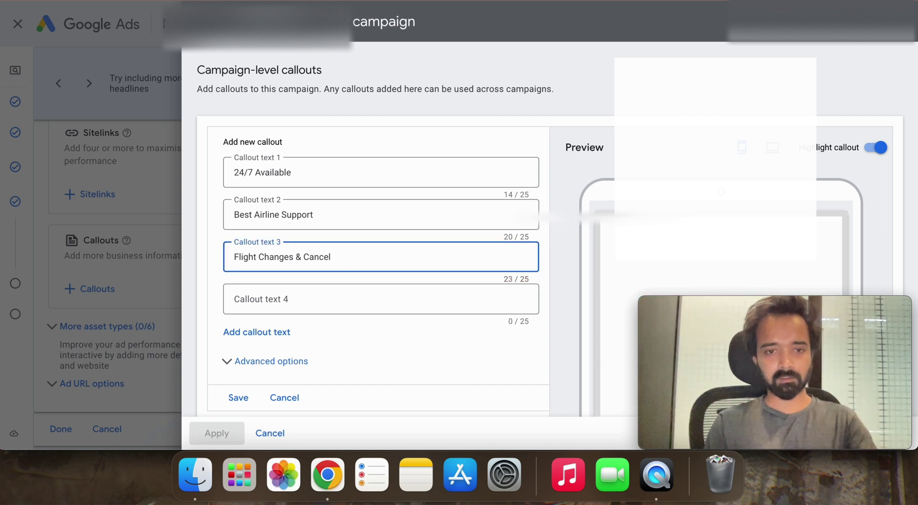
click(336, 288)
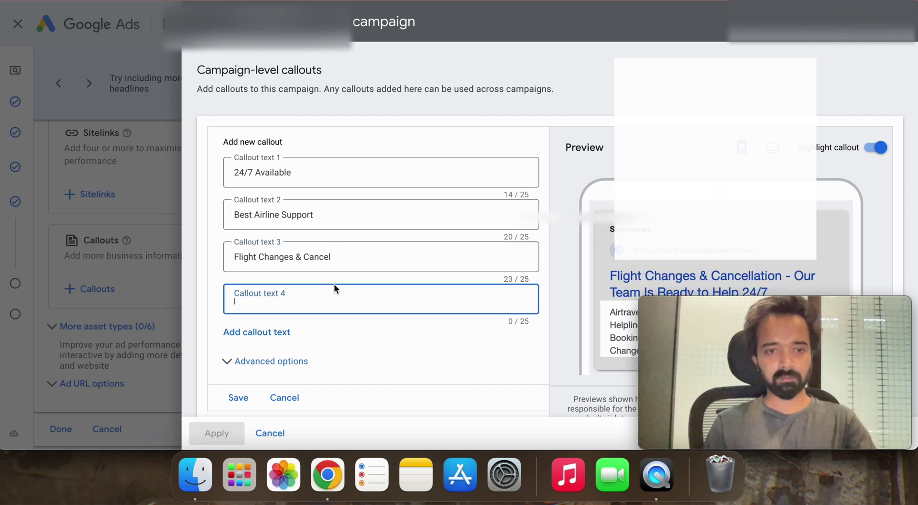
click(292, 257)
key(BackSpace)
key(BackSpace)
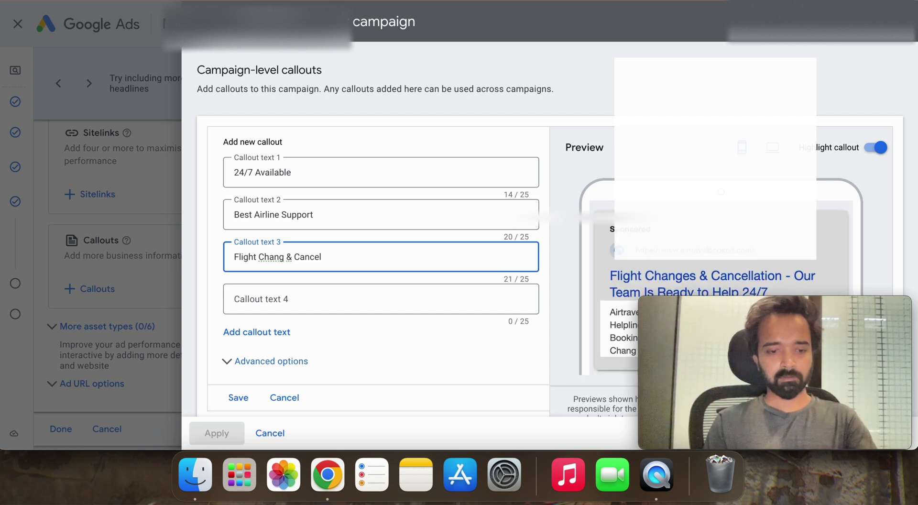
text(e)
Step: Enter 'Call For Assistance' as the fourth callout, leaving Advanced options collapsed
click(288, 303)
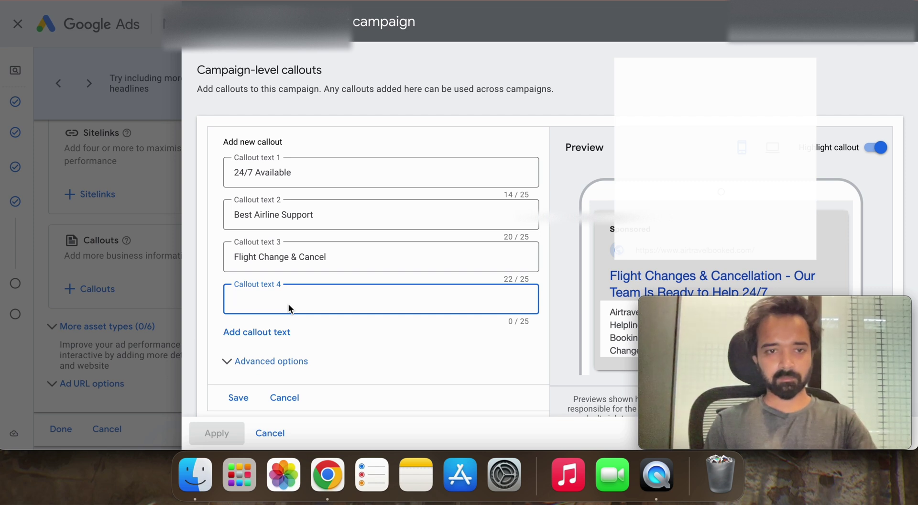
text(Call)
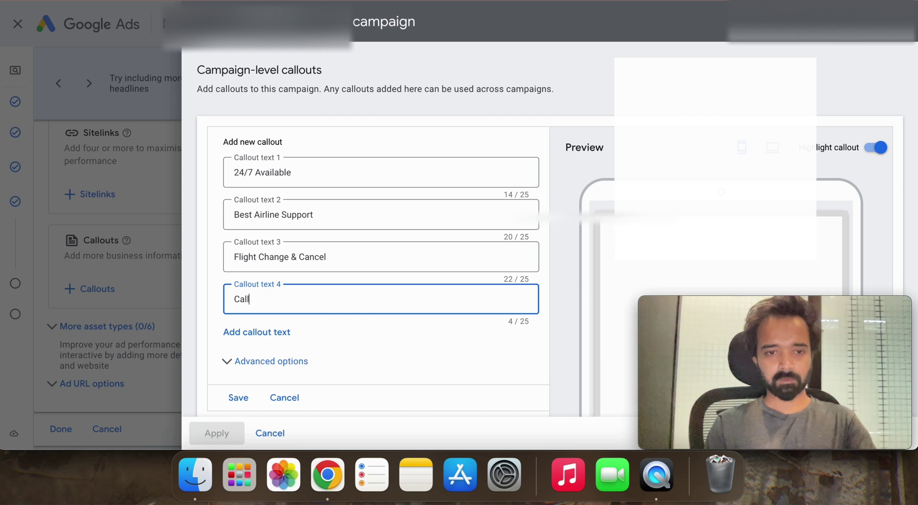
text( For Asssiis)
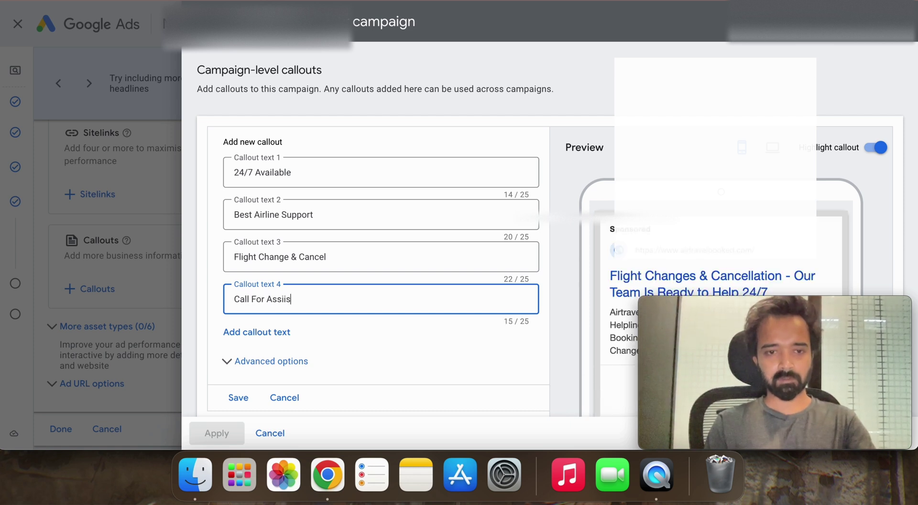
key(BackSpace)
text(istance)
click(329, 357)
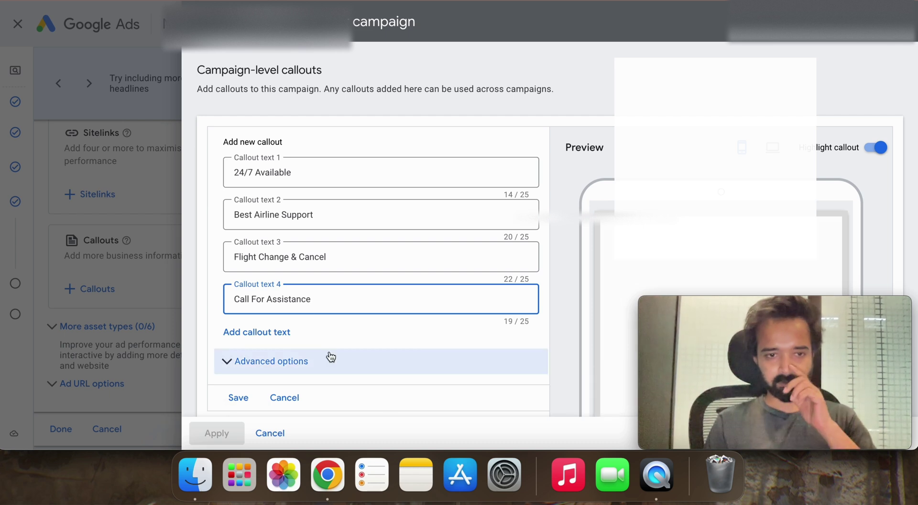
click(329, 358)
scroll(330, 354, down, 1)
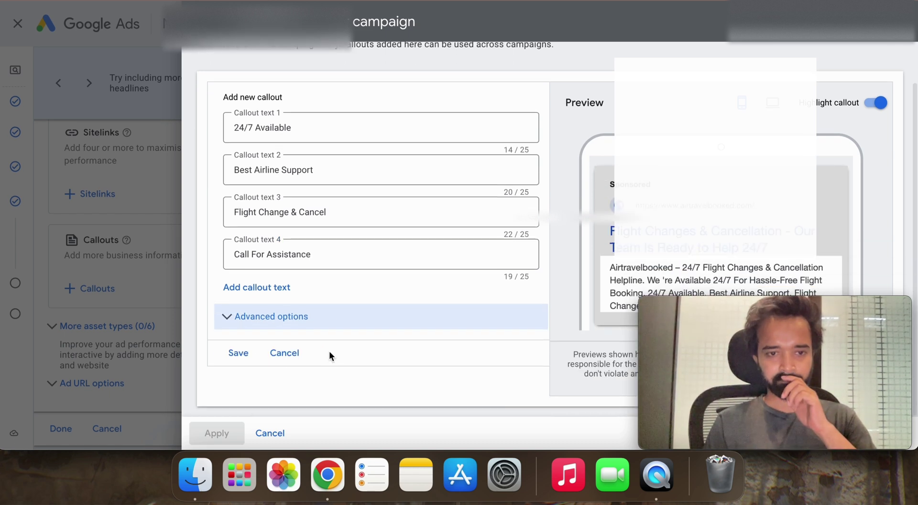
Step: Save the four new callouts and apply all four selected callouts to the campaign
click(231, 358)
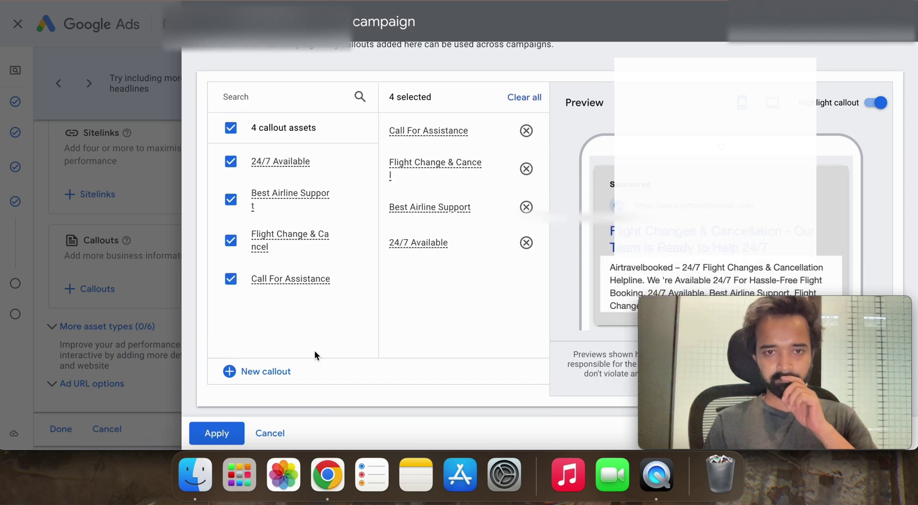
mouse_move(756, 309)
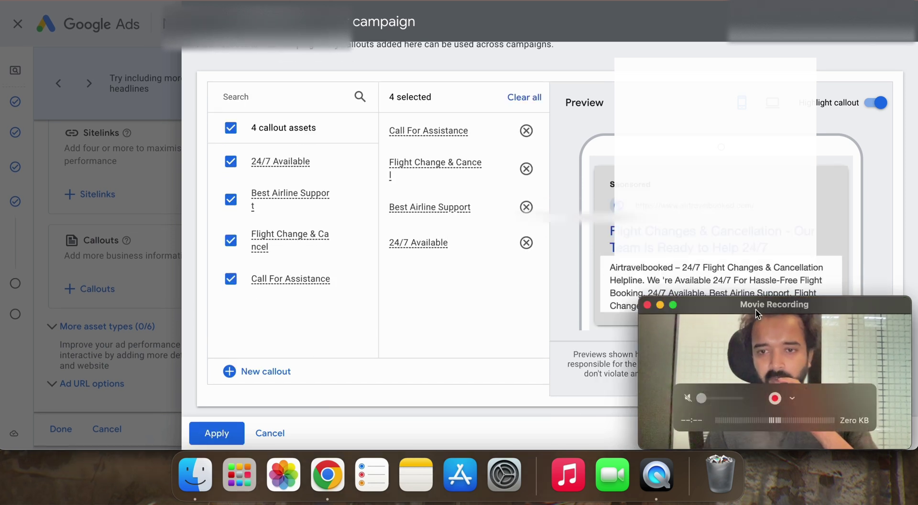
drag(756, 309, 493, 329)
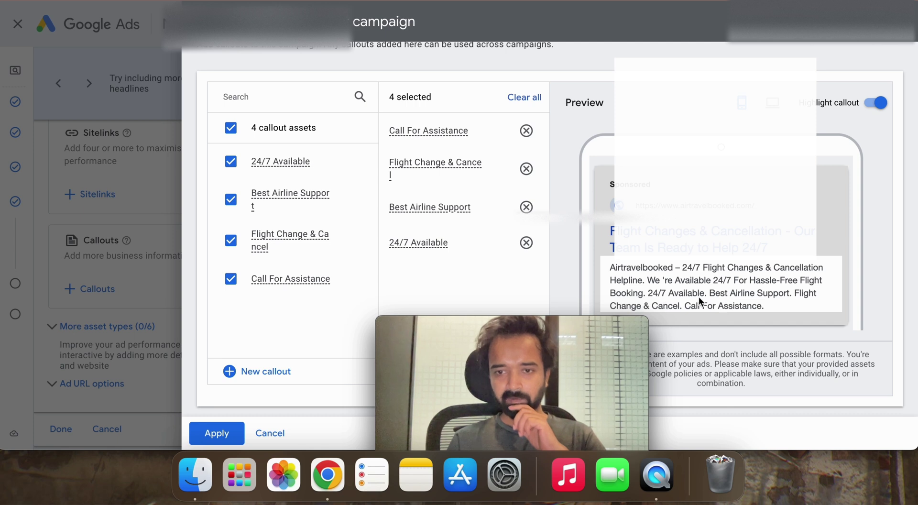
mouse_move(557, 317)
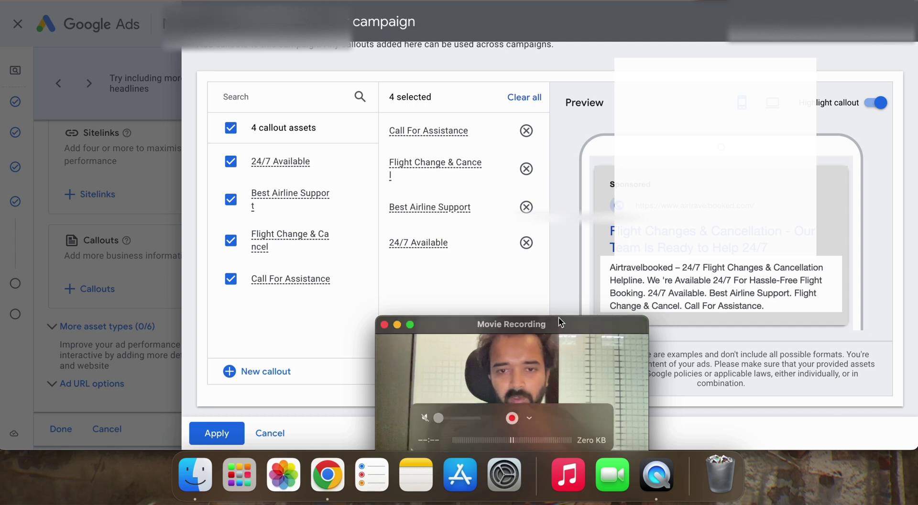
drag(587, 318, 867, 321)
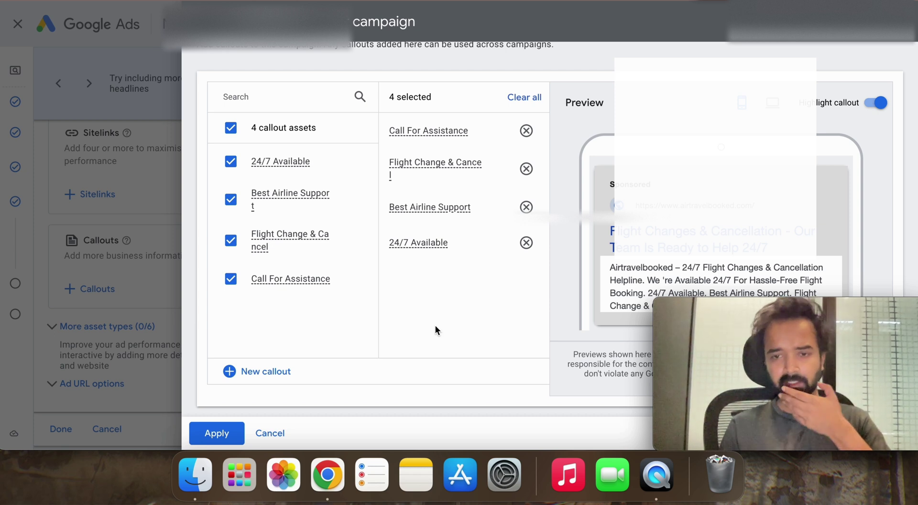
drag(738, 305, 397, 304)
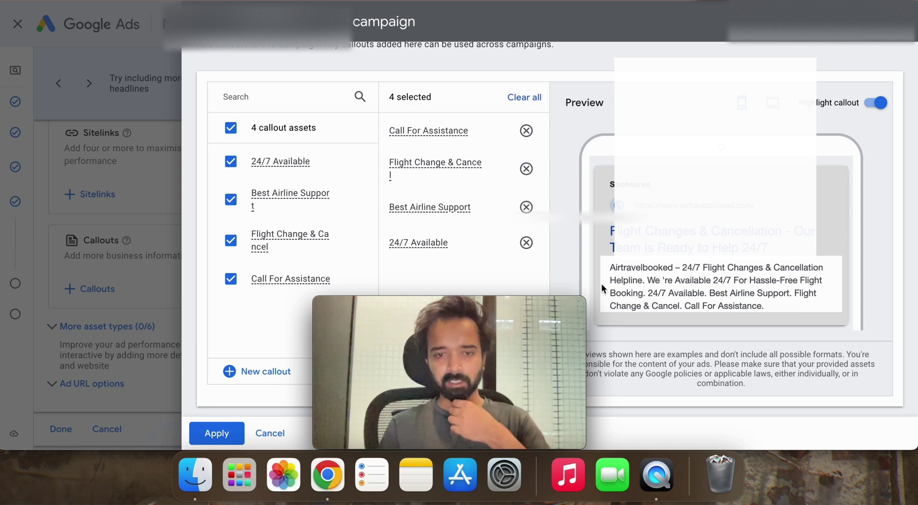
mouse_move(495, 308)
drag(495, 307, 830, 310)
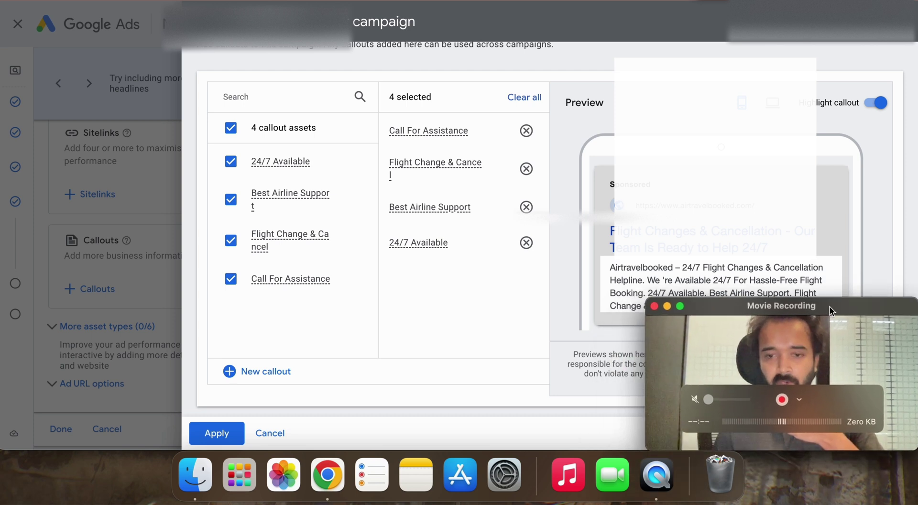
click(223, 438)
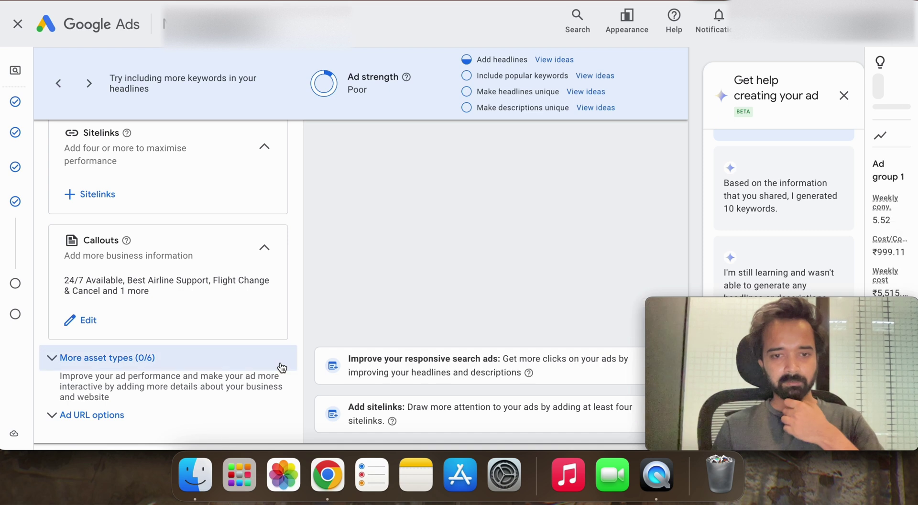
Step: Mark the ad and its assets as done, then continue from Keywords and ads to Budget
scroll(282, 367, down, 3)
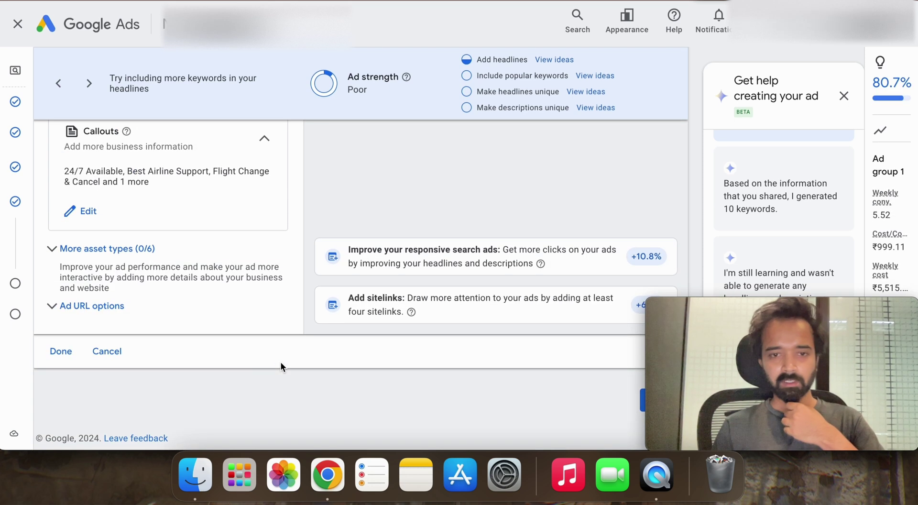
scroll(281, 366, down, 1)
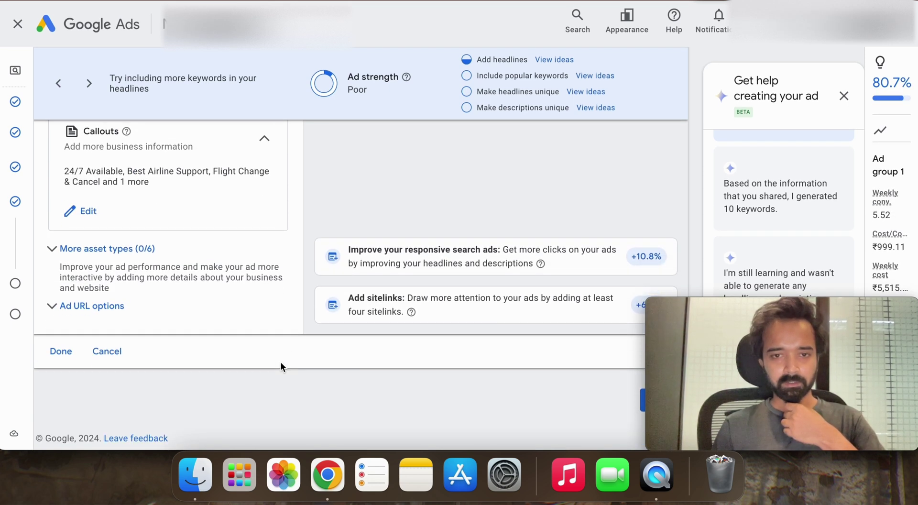
click(61, 352)
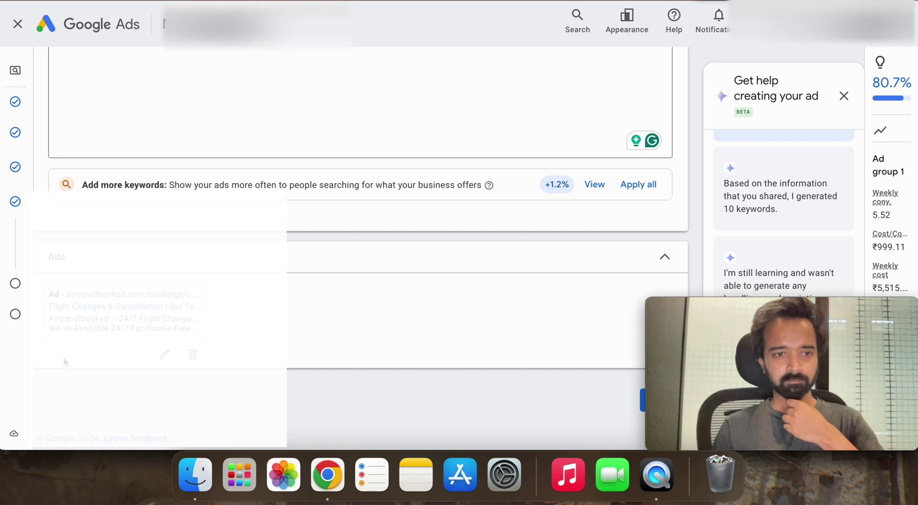
scroll(179, 323, up, 10)
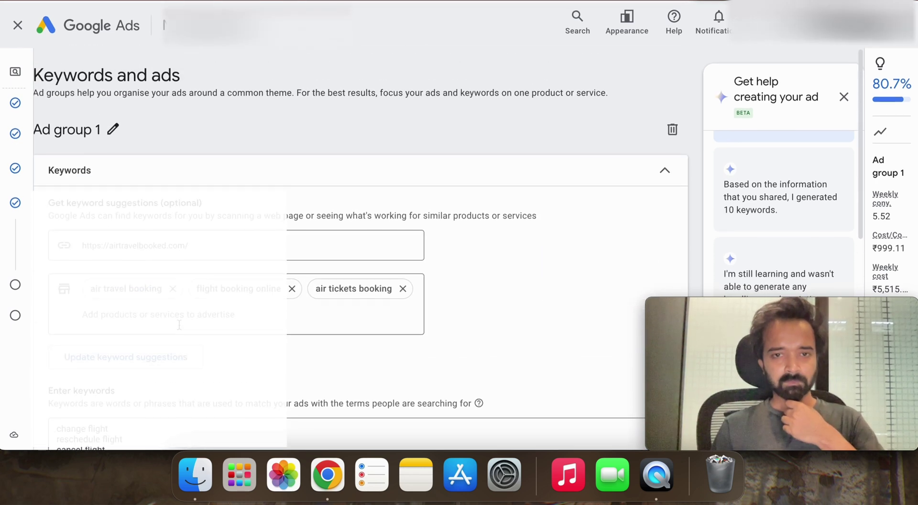
scroll(179, 325, down, 10)
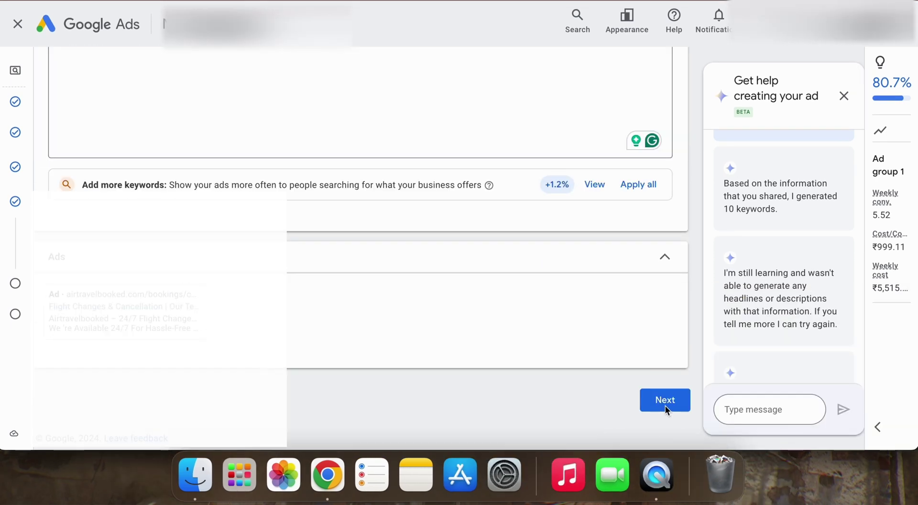
click(669, 407)
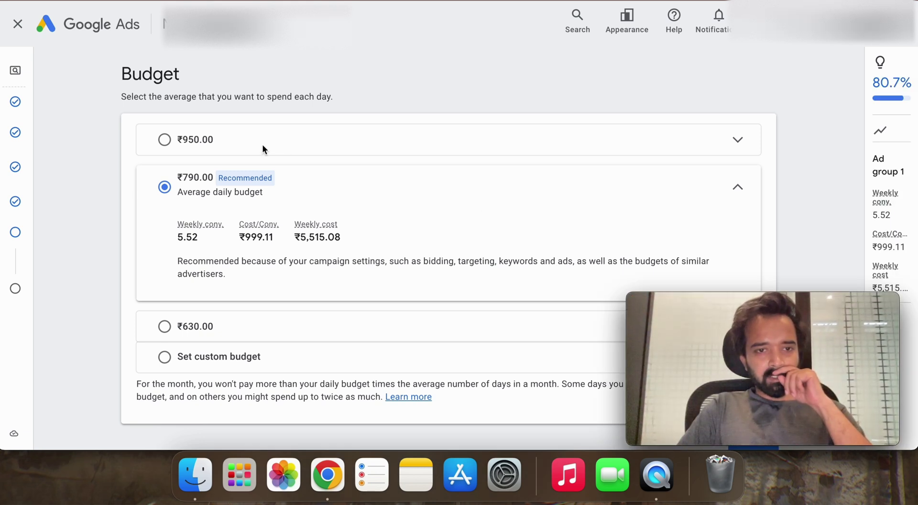
Step: Choose the ₹950.00 average daily budget instead of the recommended ₹790.00
click(196, 142)
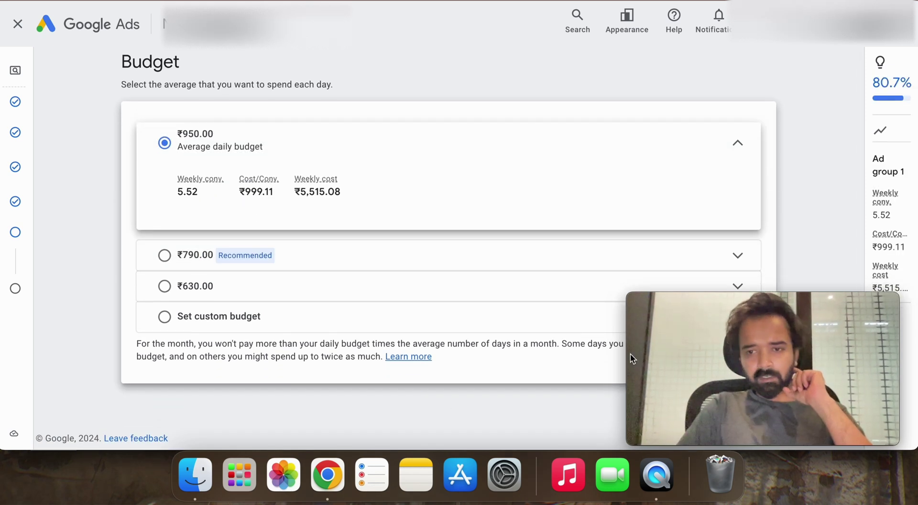
drag(697, 303, 389, 300)
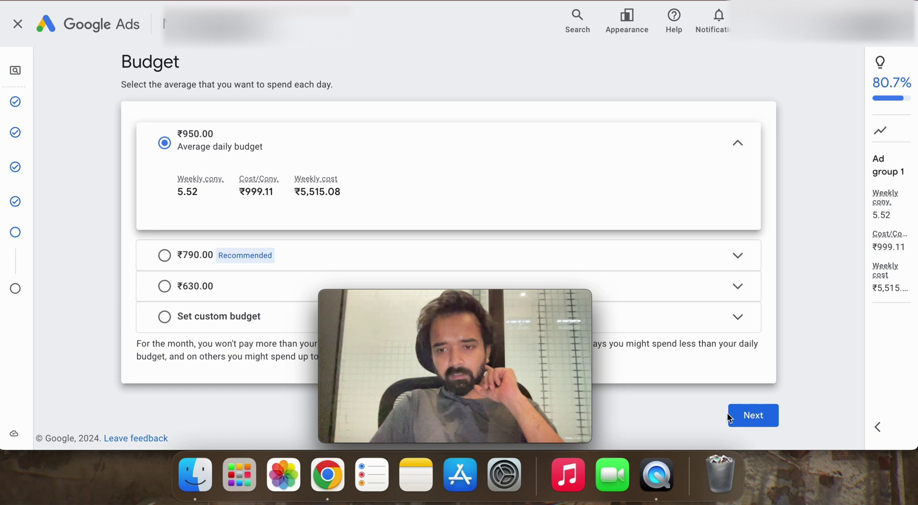
Step: Advance to the review page and publish the Search campaign at ₹950.00/day
click(748, 414)
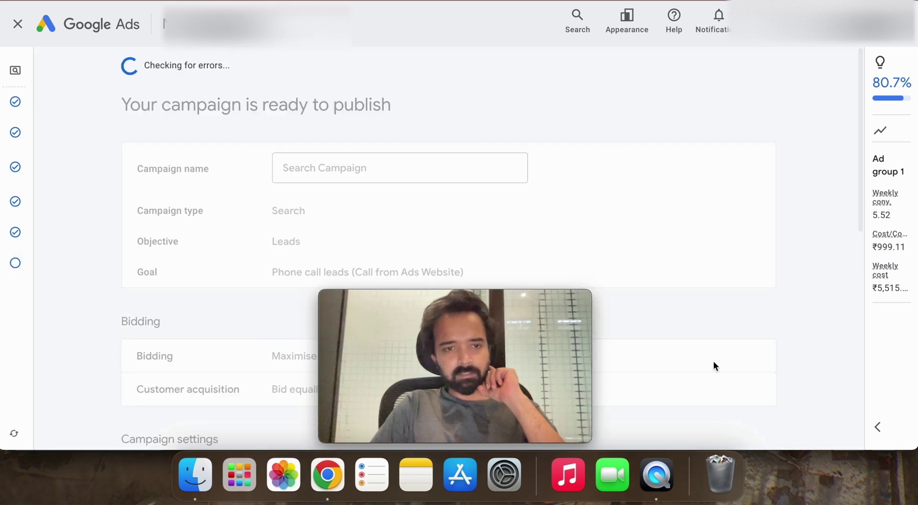
mouse_move(487, 298)
drag(488, 301, 783, 306)
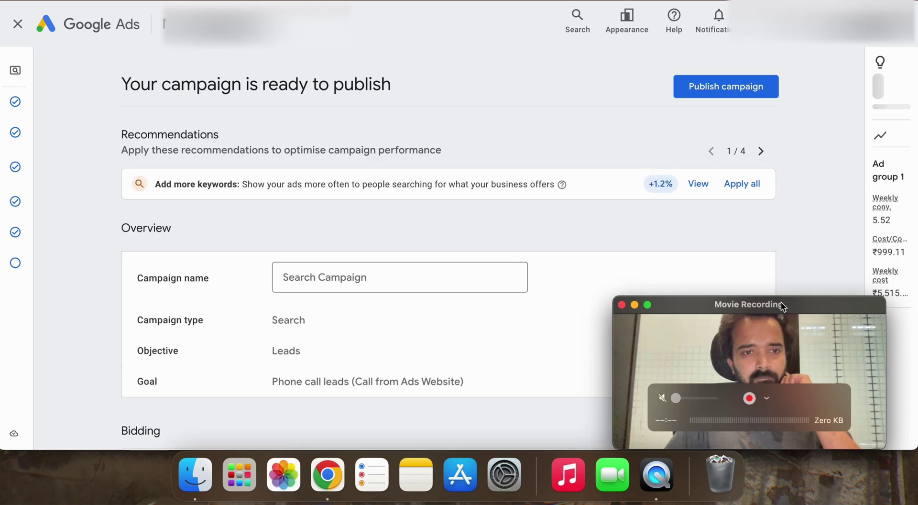
scroll(776, 289, down, 15)
drag(873, 384, 736, 384)
click(759, 396)
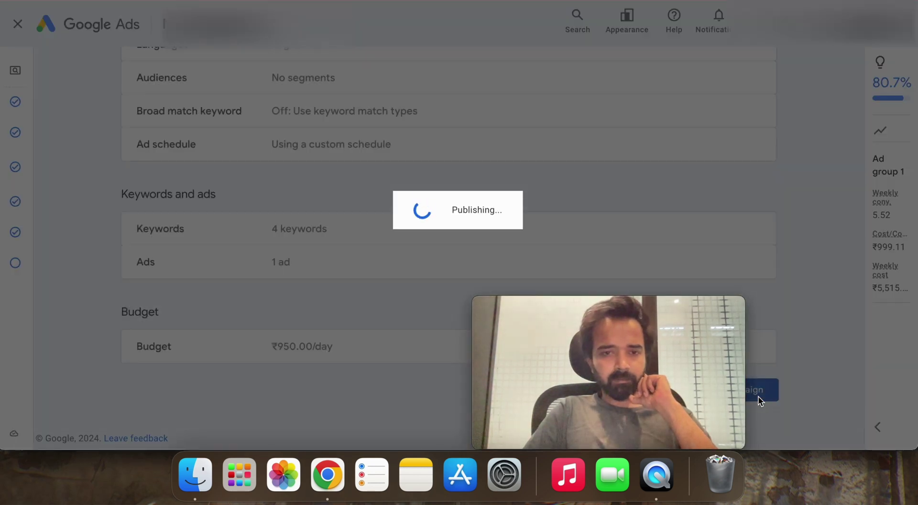
mouse_move(675, 334)
drag(675, 309, 695, 310)
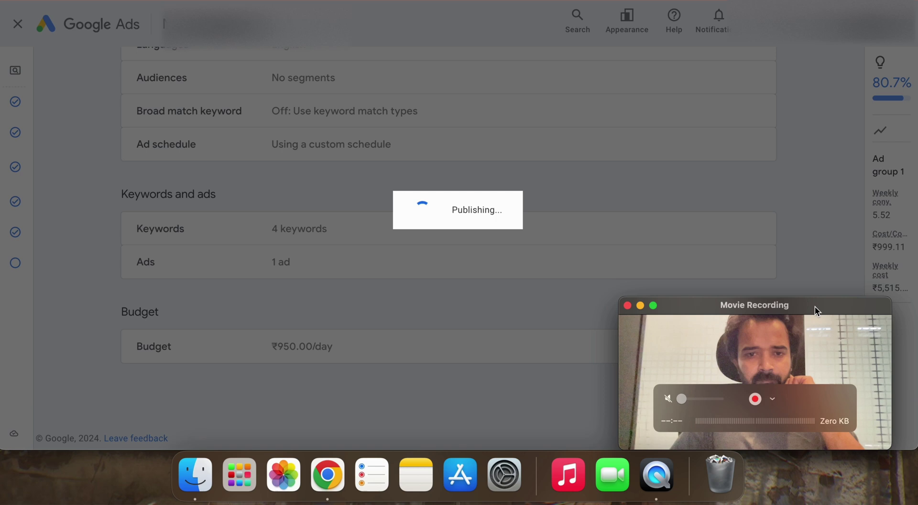
drag(817, 311, 818, 322)
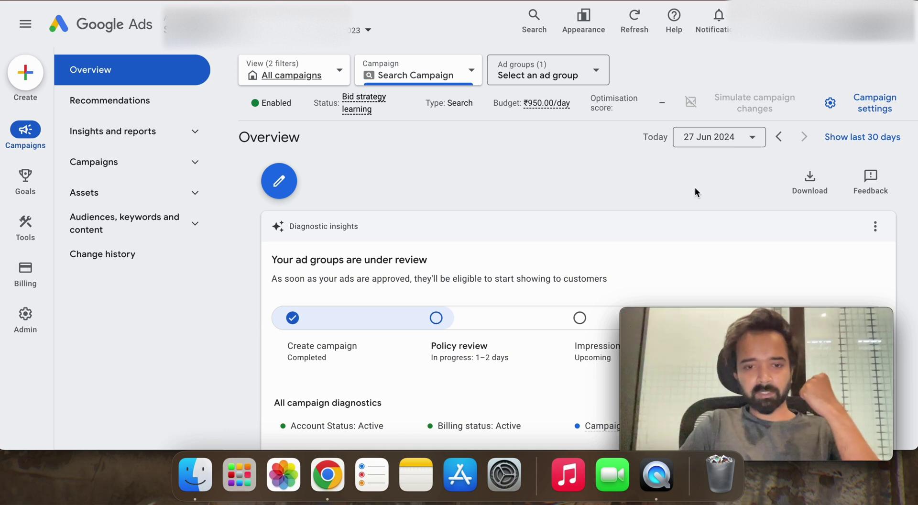
scroll(690, 188, down, 3)
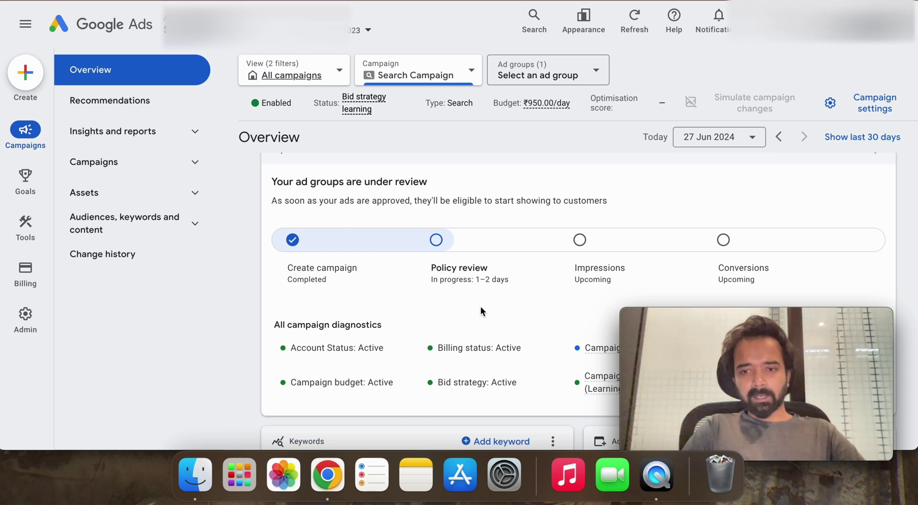
scroll(481, 307, down, 2)
scroll(481, 306, up, 2)
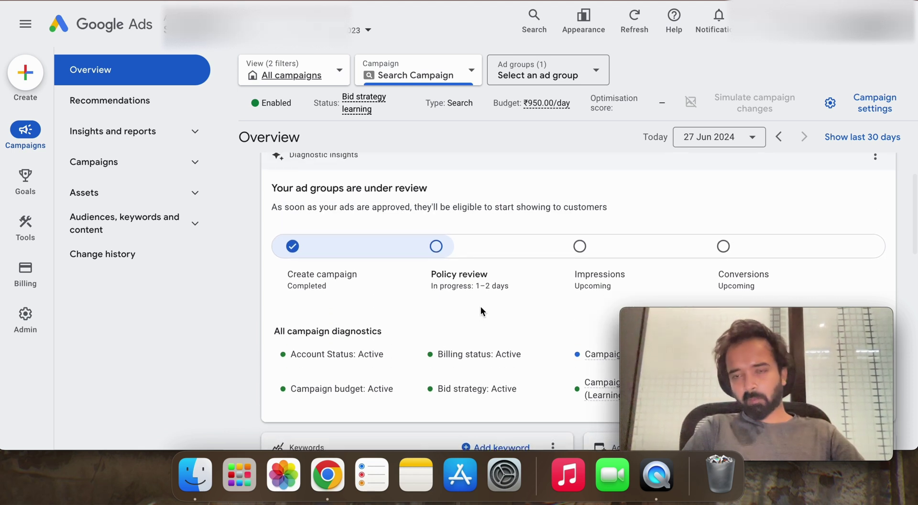